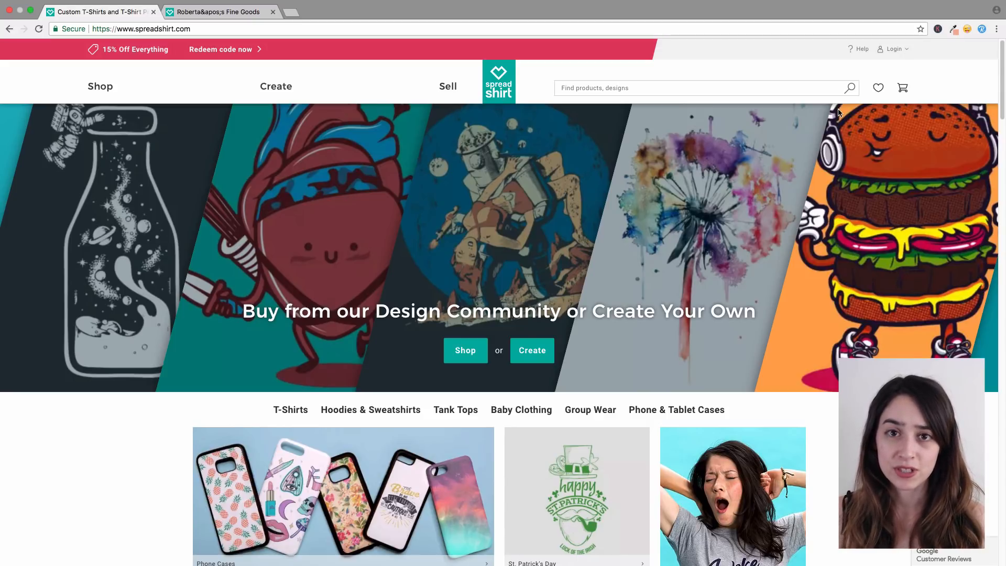
# Step: Go to the Sell page and choose the option to open your own online shop
pyautogui.click(448, 89)
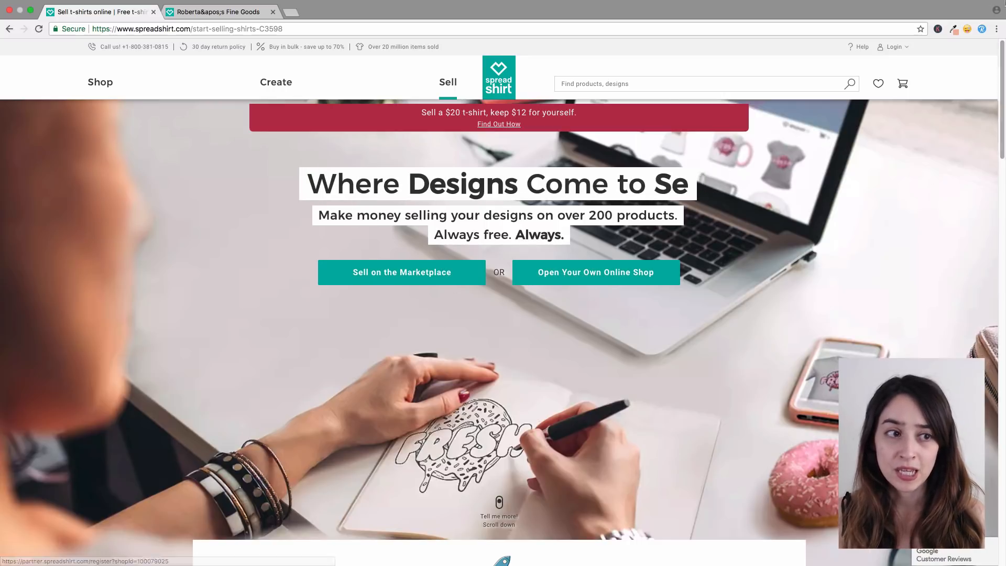
pyautogui.moveTo(1003, 50); pyautogui.dragTo(968, 223)
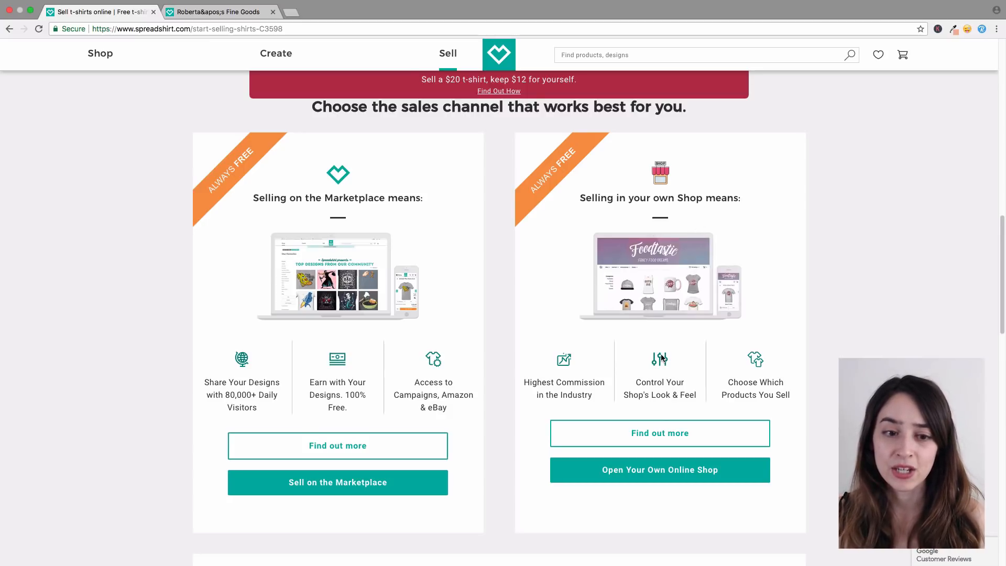
pyautogui.click(585, 480)
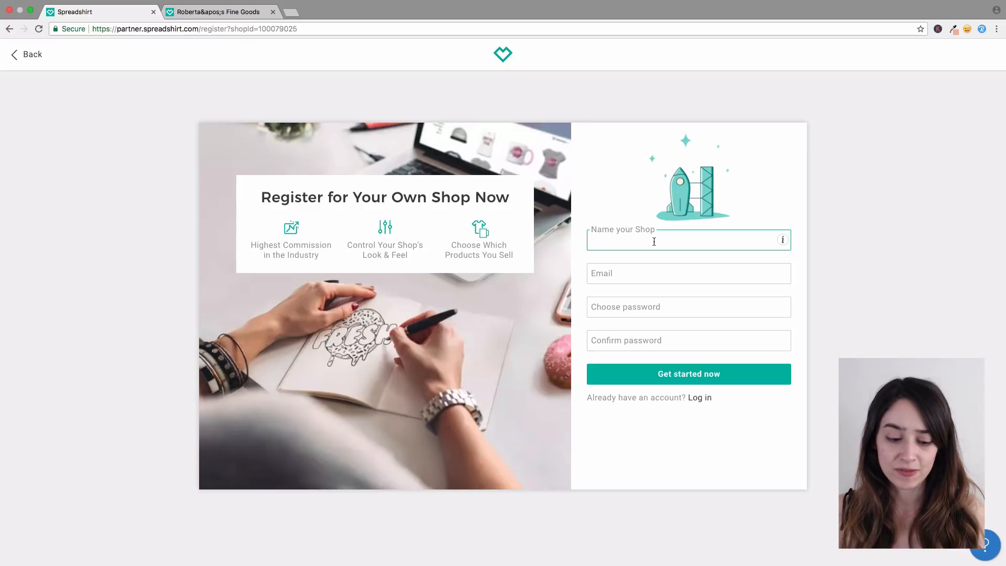
# Step: Register the shop 'Roberta's Fine Goods' with the account e-mail and a password
pyautogui.write('R')
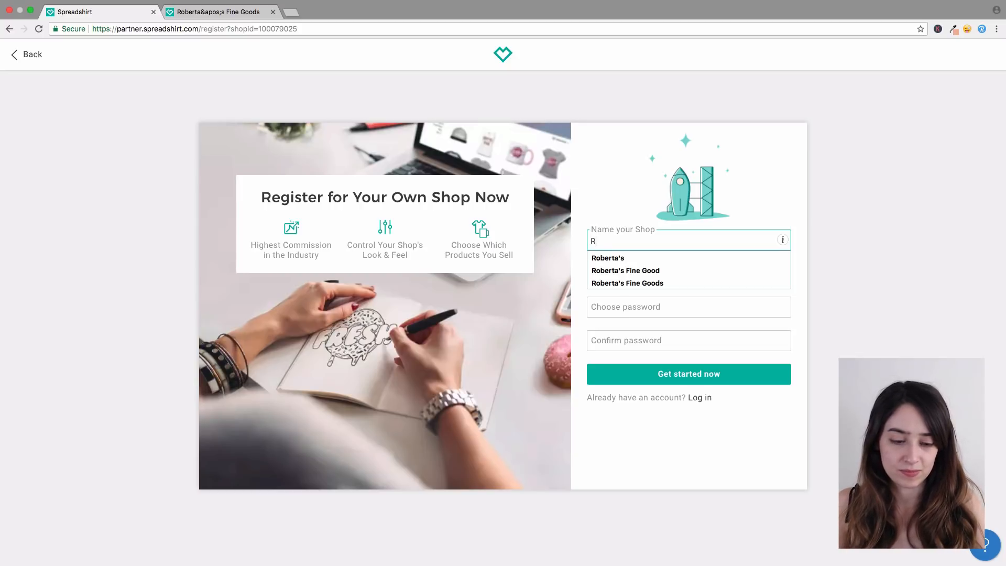
pyautogui.press('Down')
pyautogui.press('Down')
pyautogui.press('Down')
pyautogui.press('Tab')
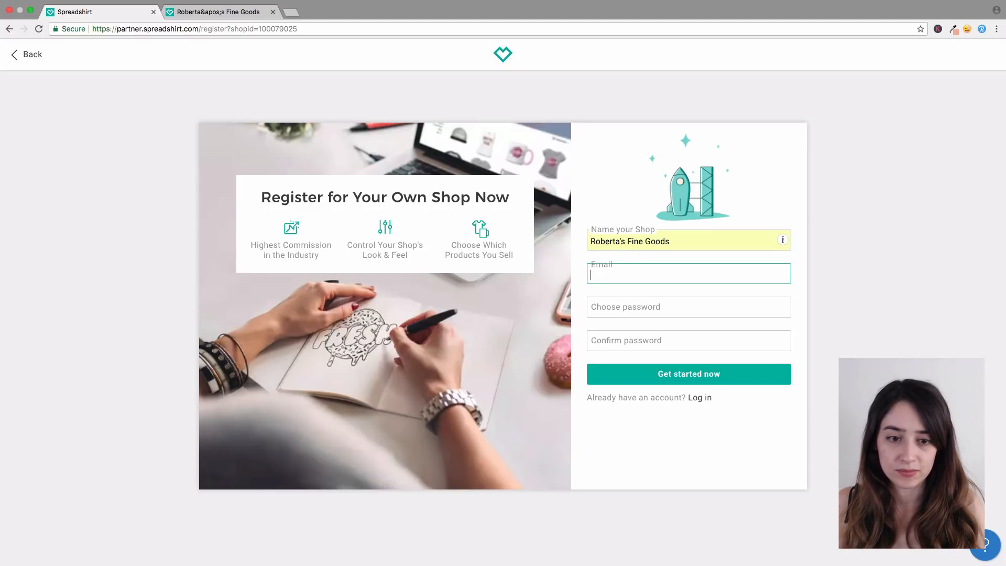
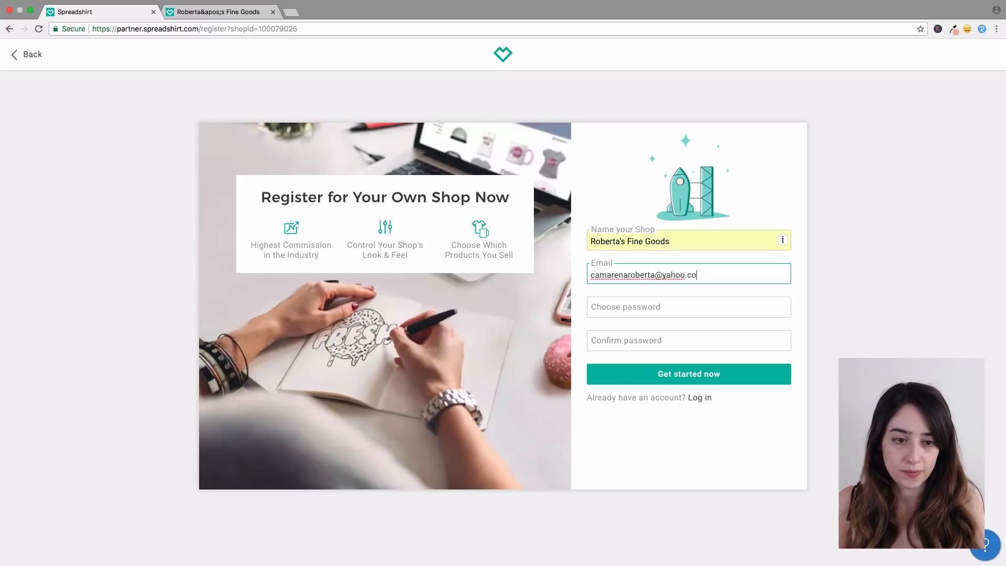
pyautogui.press('Tab')
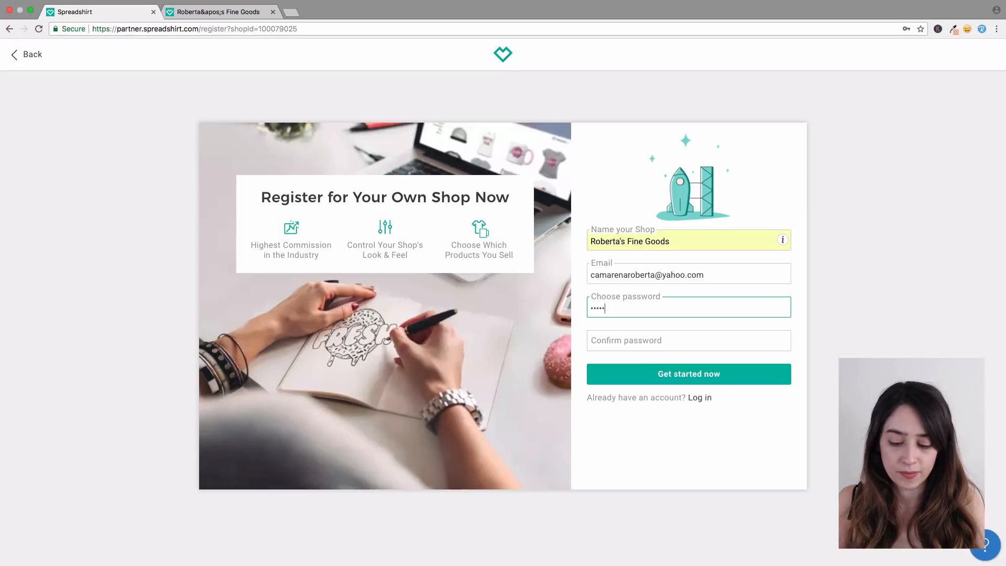
pyautogui.press('Tab')
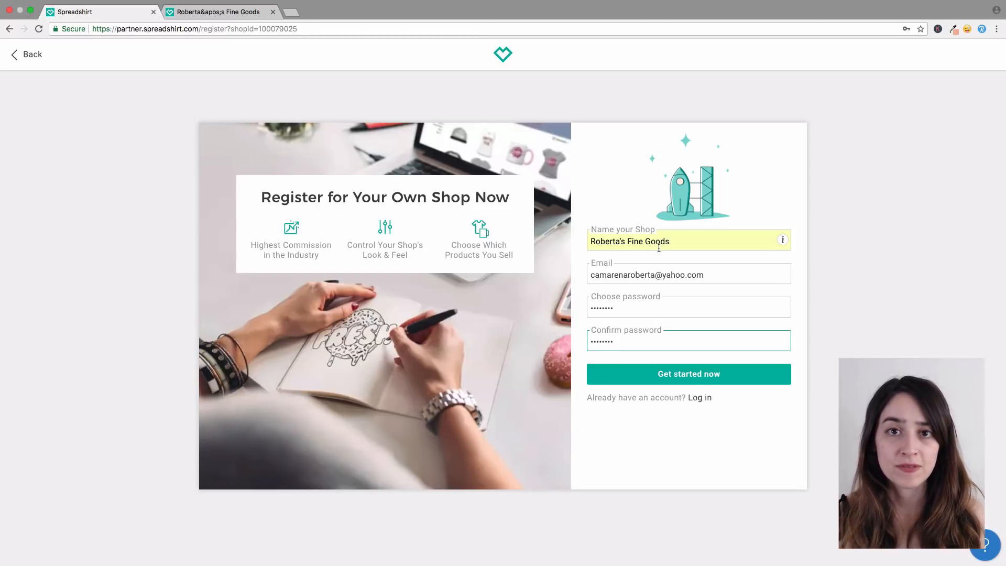
pyautogui.click(680, 378)
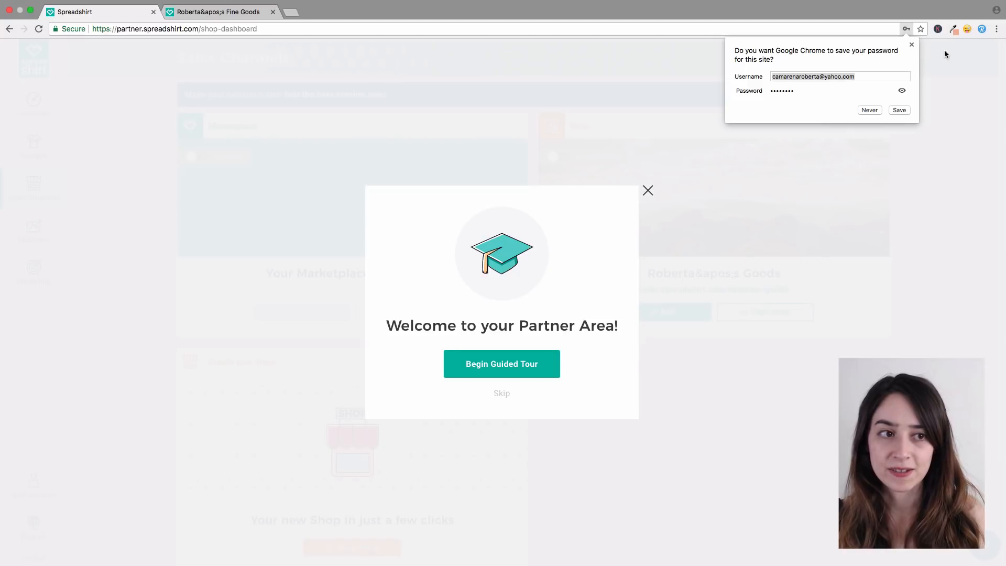
# Step: Dismiss the save-password prompt, begin the guided tour, and go to the Designs upload page
pyautogui.click(912, 45)
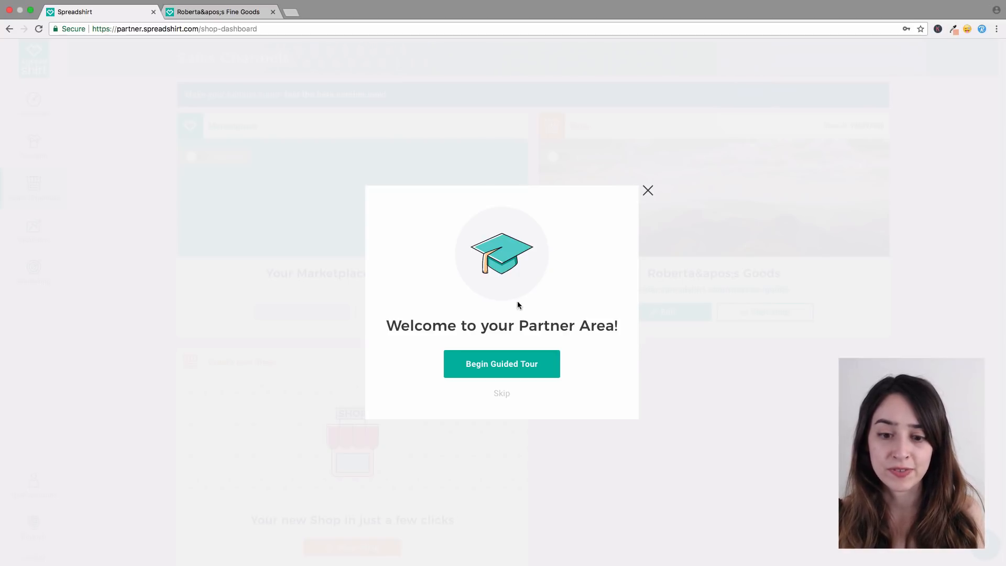
pyautogui.click(514, 363)
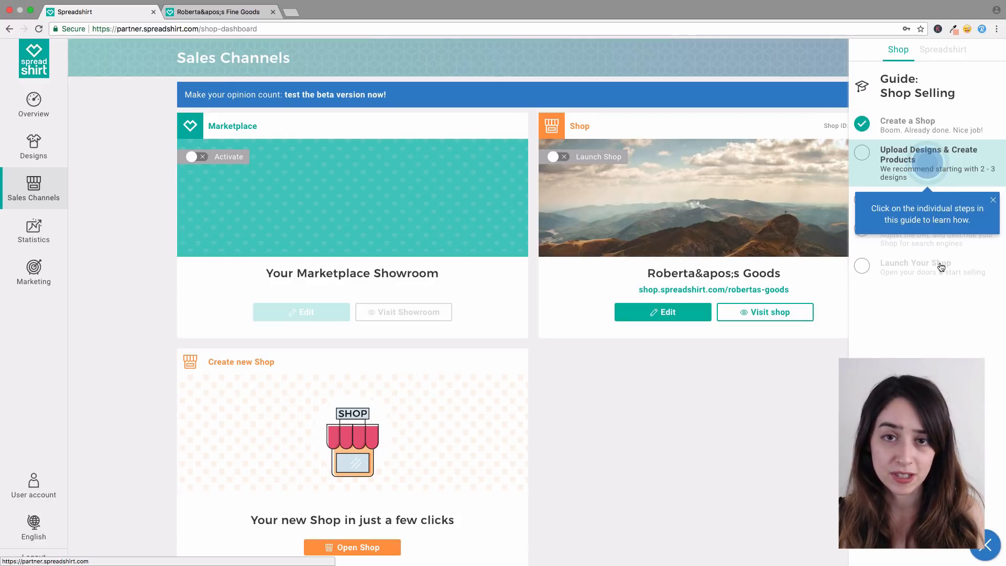
pyautogui.click(953, 169)
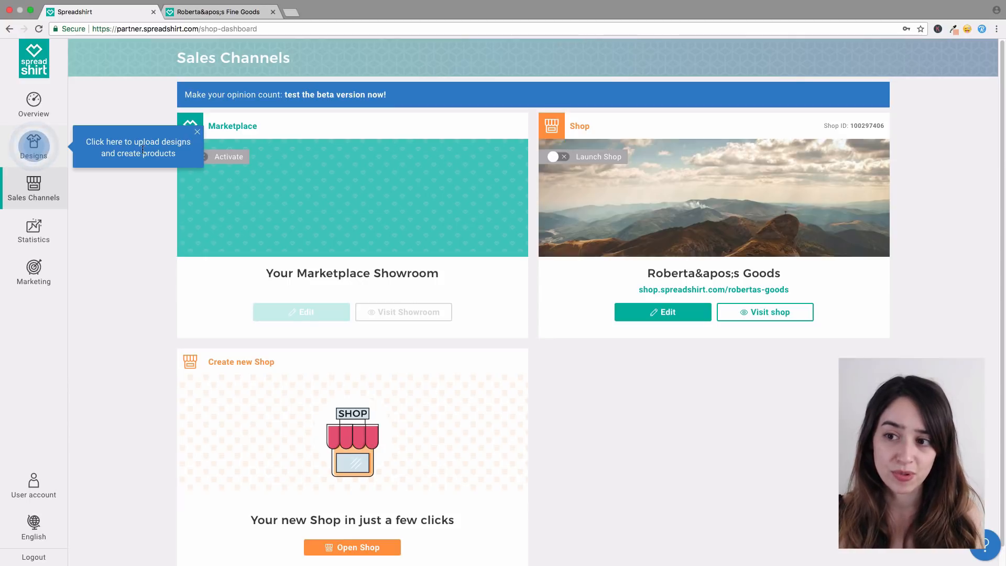
pyautogui.click(36, 143)
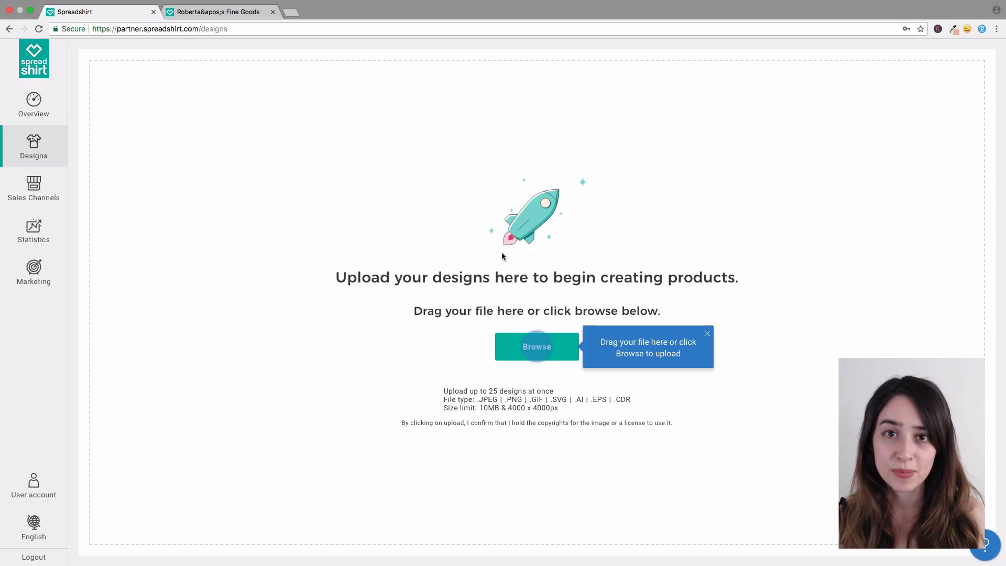
# Step: Upload T-Shirt Design2.png from the Desktop's T-Shirt Designs folder
pyautogui.click(540, 349)
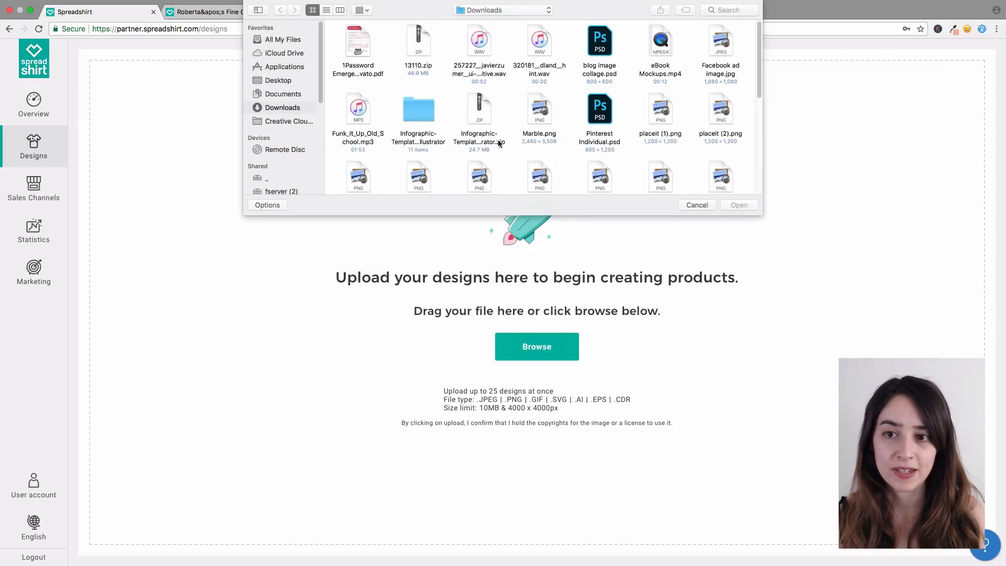
pyautogui.click(288, 83)
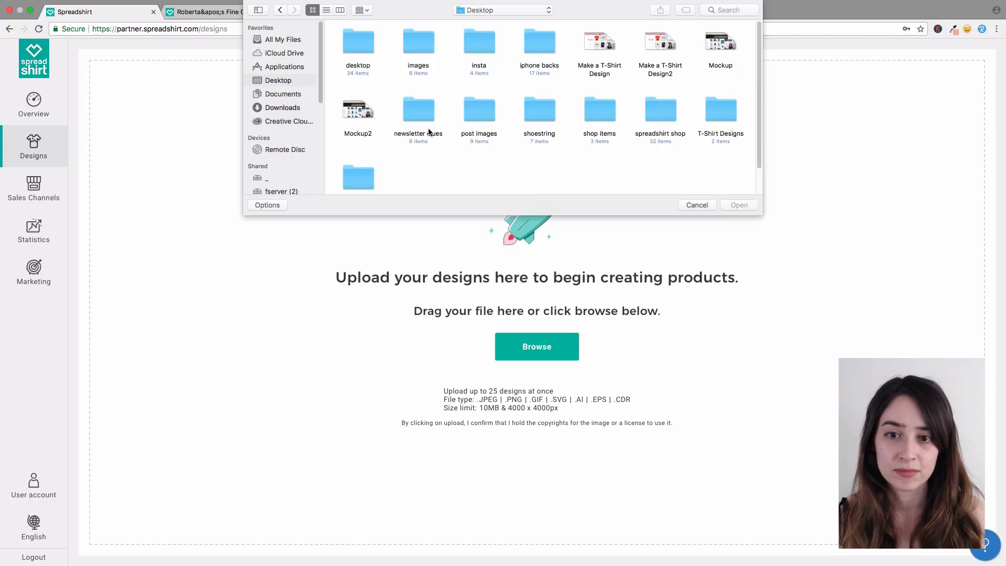
pyautogui.scroll(-2, 440, 137)
pyautogui.scroll(2, 511, 179)
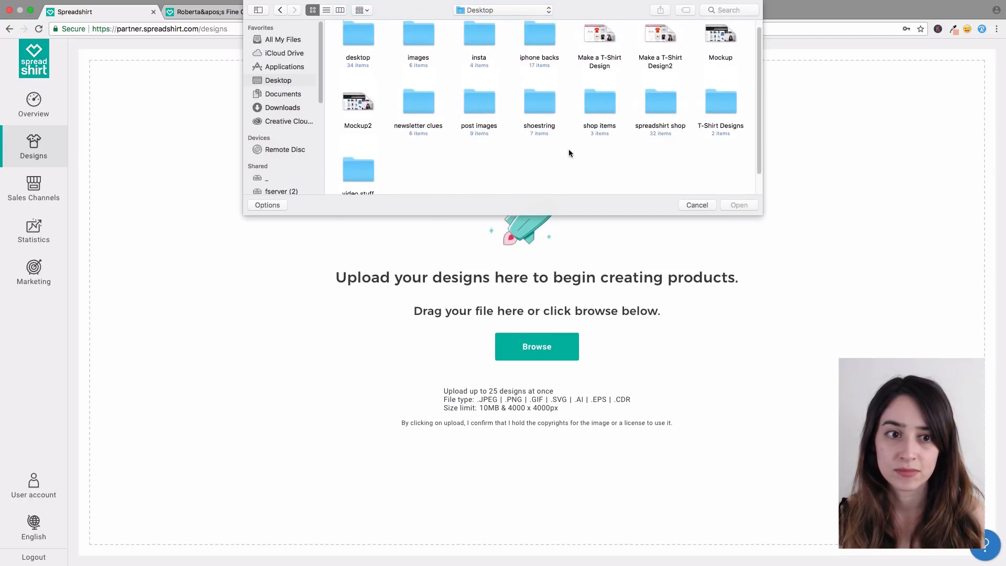
pyautogui.doubleClick(714, 110)
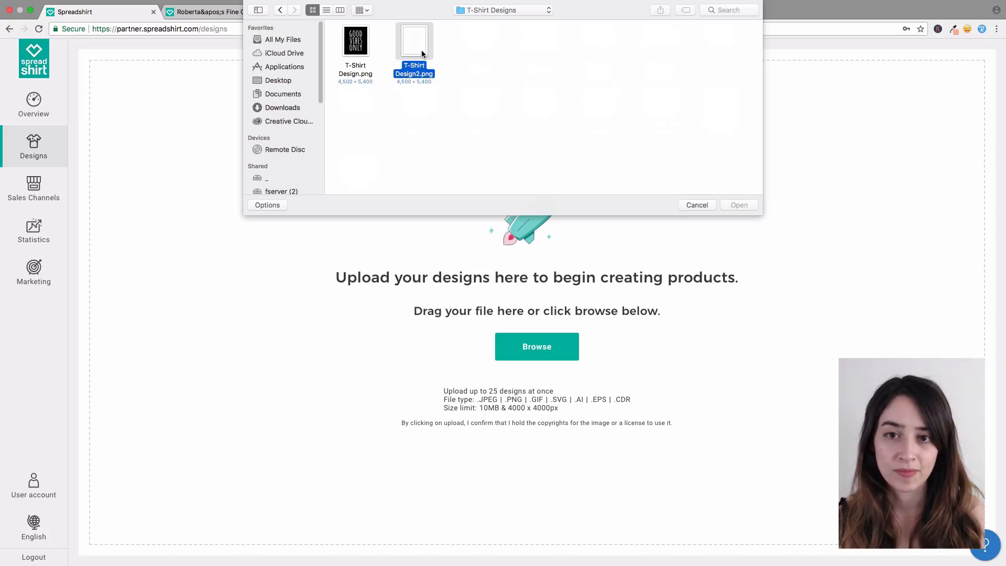
pyautogui.click(738, 205)
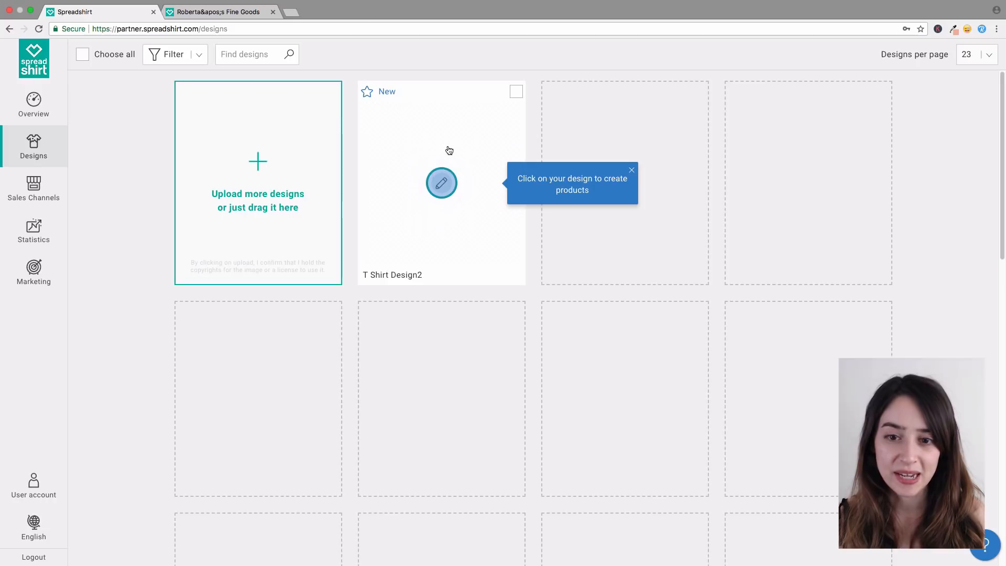
# Step: Start creating products from T Shirt Design2 and exclude all Accessories
pyautogui.click(469, 204)
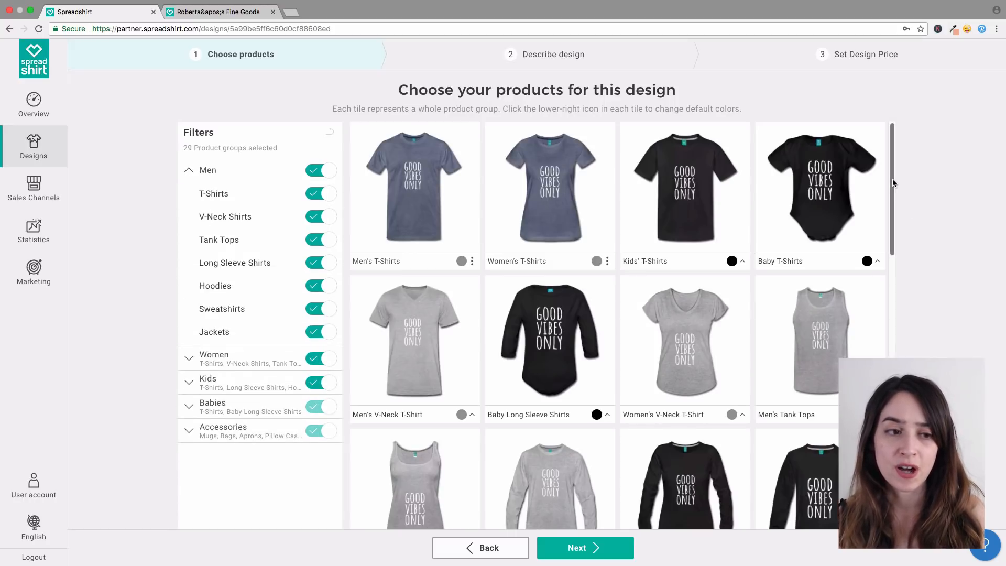
pyautogui.moveTo(893, 182); pyautogui.dragTo(867, 171)
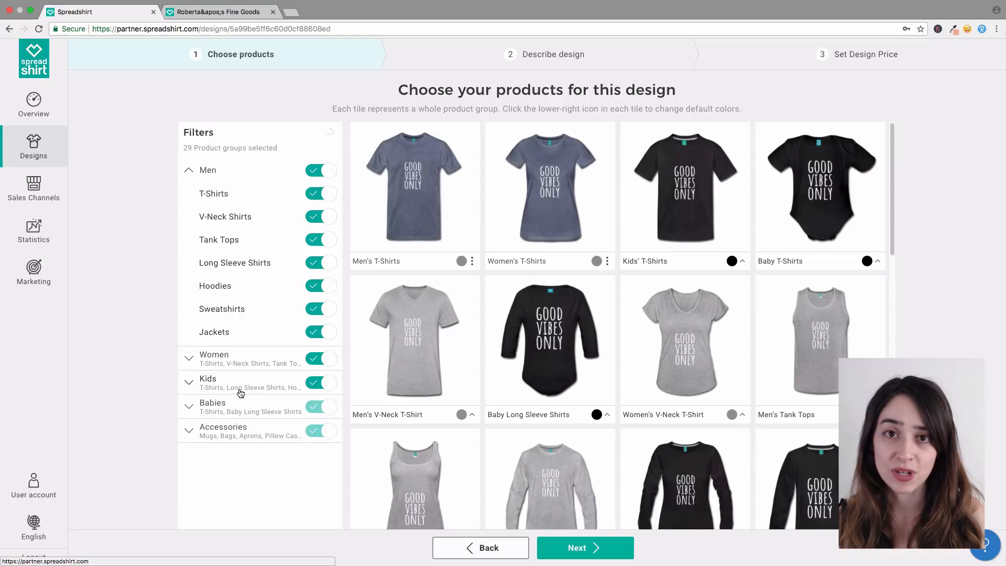
pyautogui.click(205, 431)
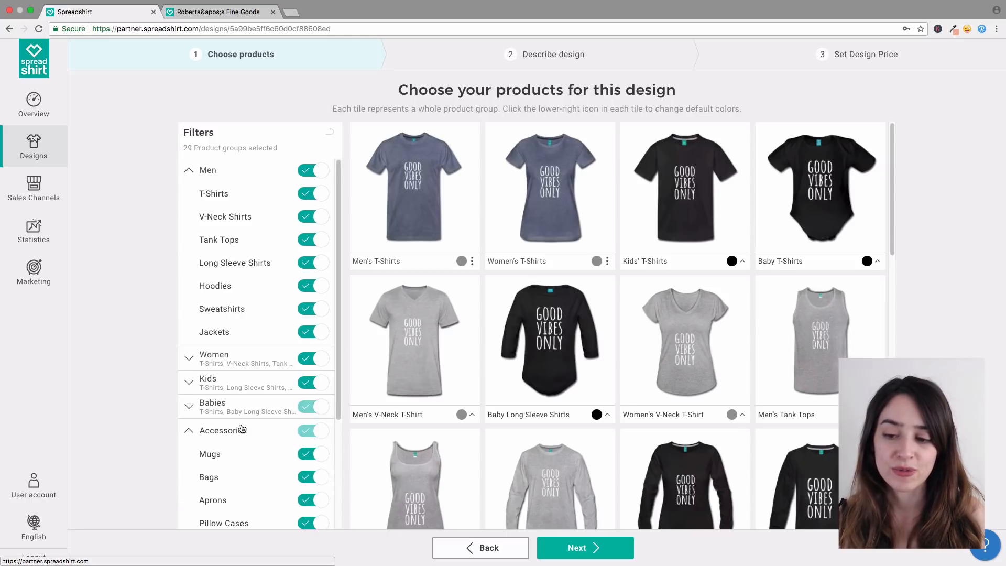
pyautogui.scroll(-3, 280, 498)
pyautogui.scroll(-2, 319, 438)
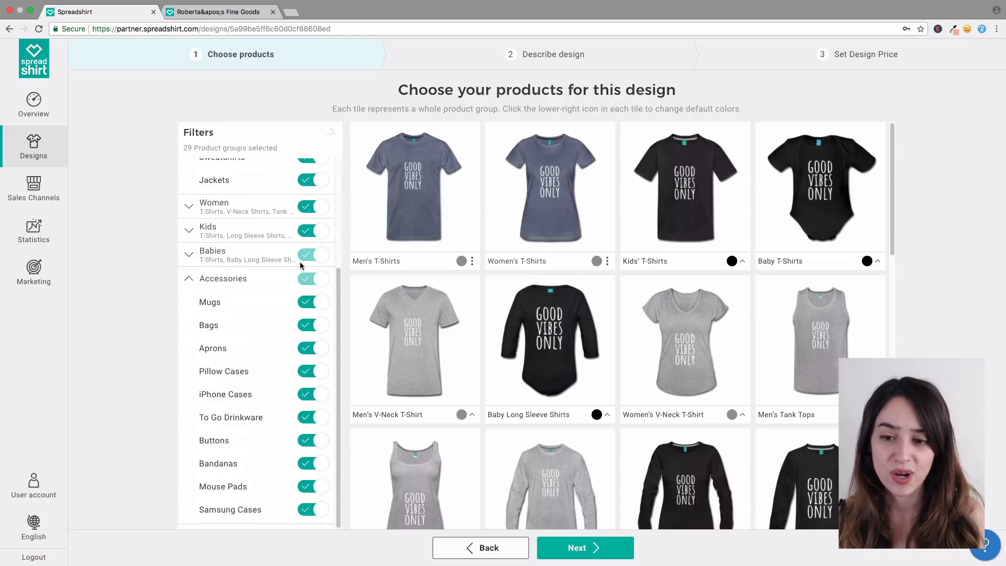
pyautogui.click(318, 283)
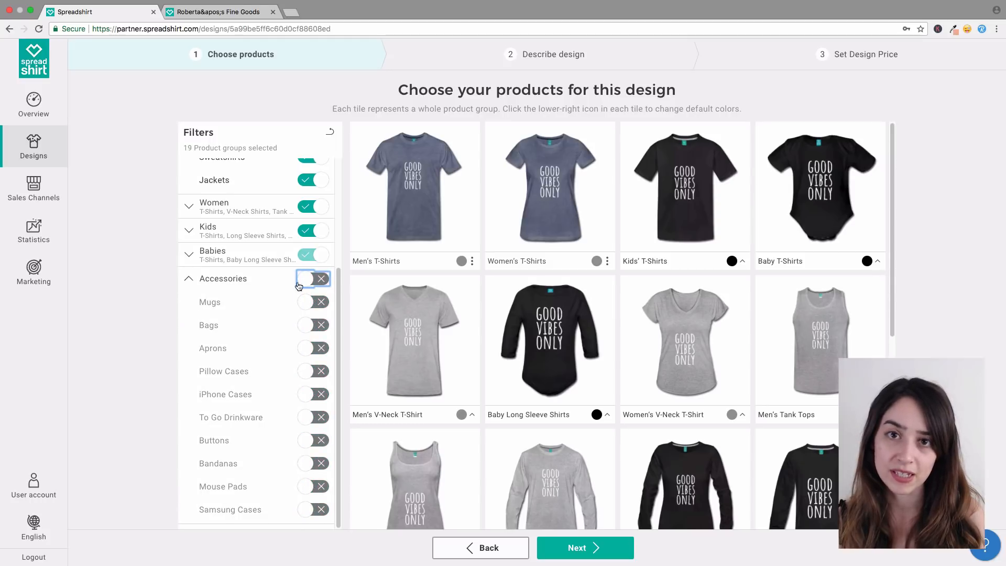
pyautogui.click(190, 282)
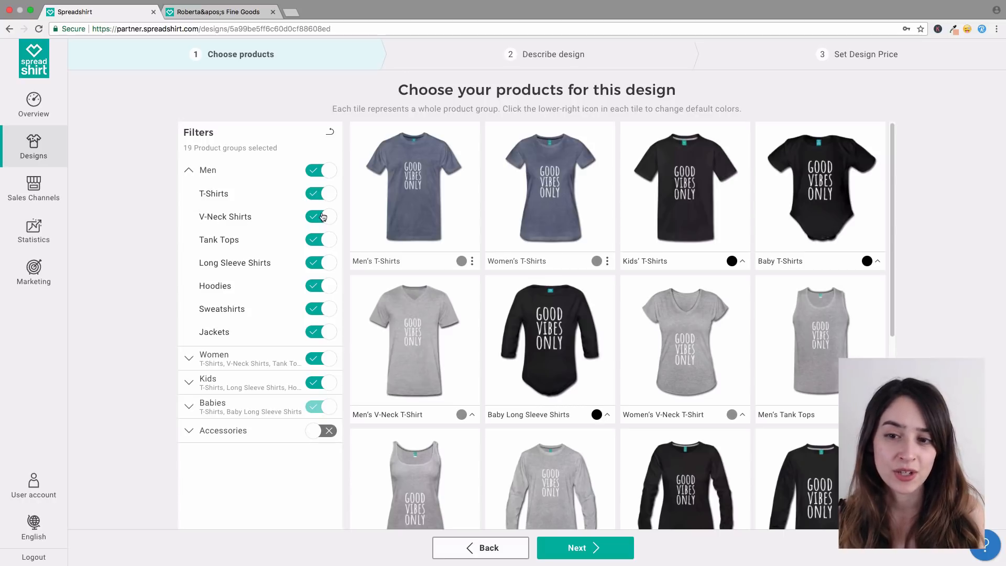
# Step: Remove men's V-Neck Shirts, Jackets and Long Sleeve Shirts from the products
pyautogui.click(327, 221)
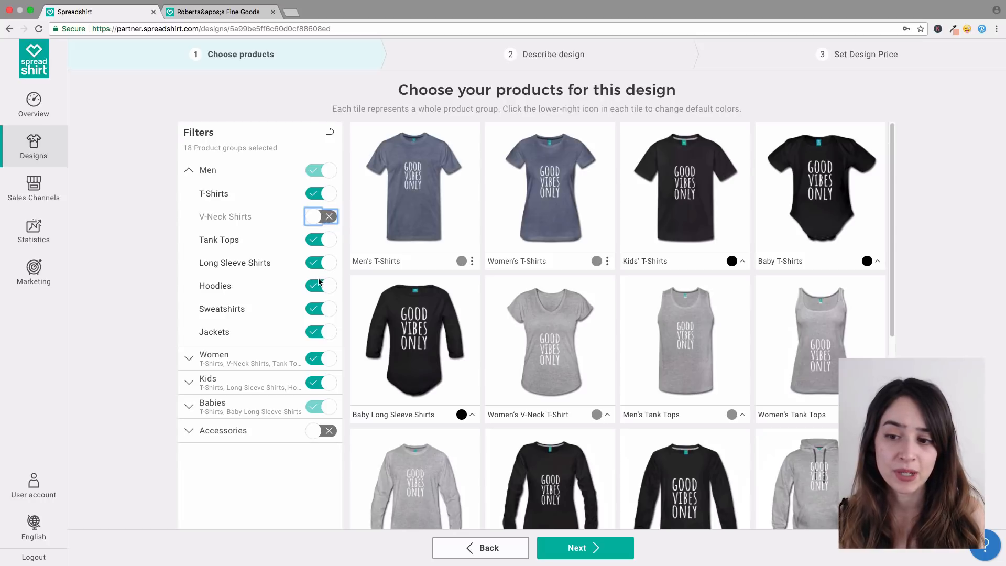
pyautogui.click(328, 335)
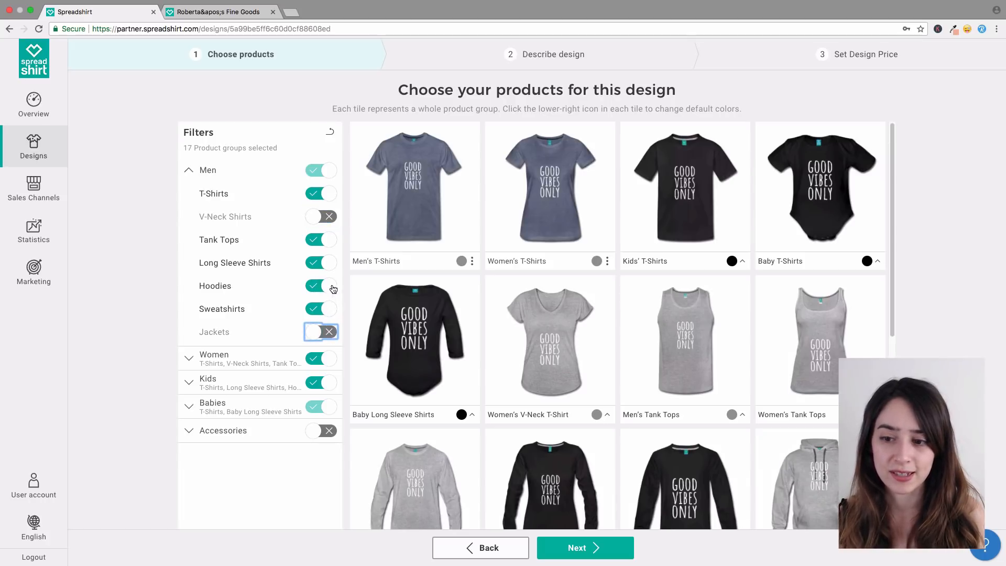
pyautogui.click(330, 263)
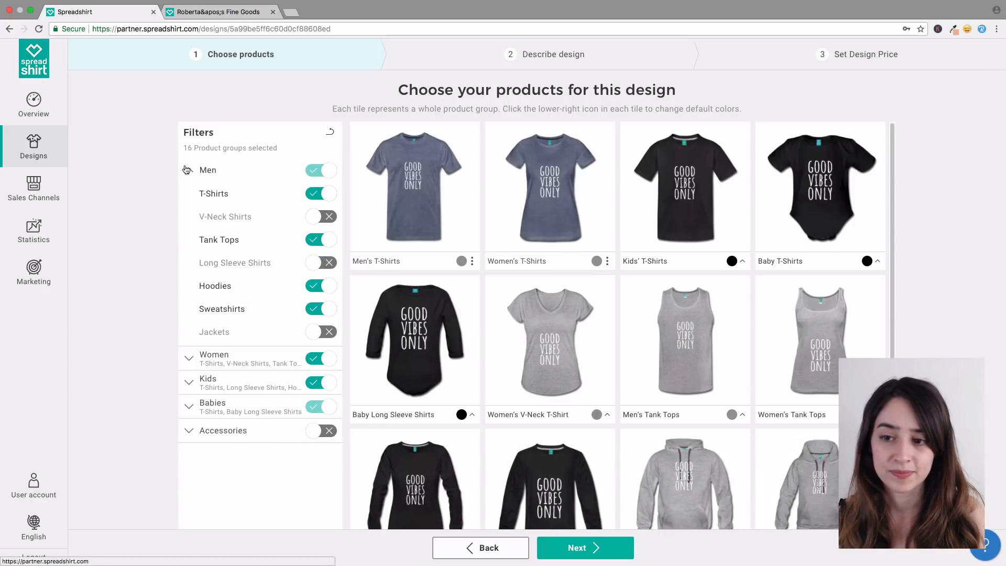
pyautogui.click(189, 170)
# Step: Remove all Babies and Kids products from the selection
pyautogui.click(191, 242)
pyautogui.click(321, 243)
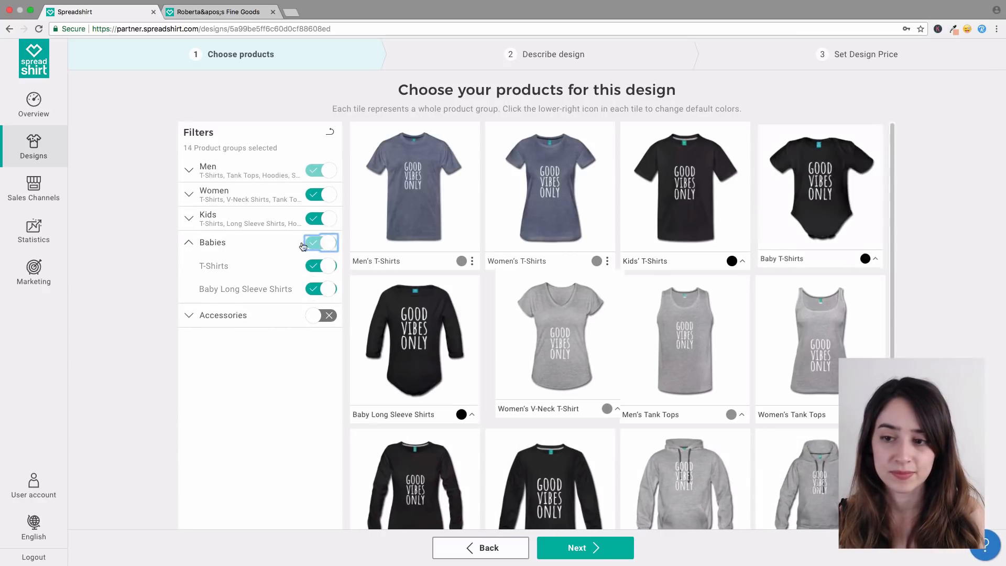
pyautogui.click(191, 225)
pyautogui.click(321, 219)
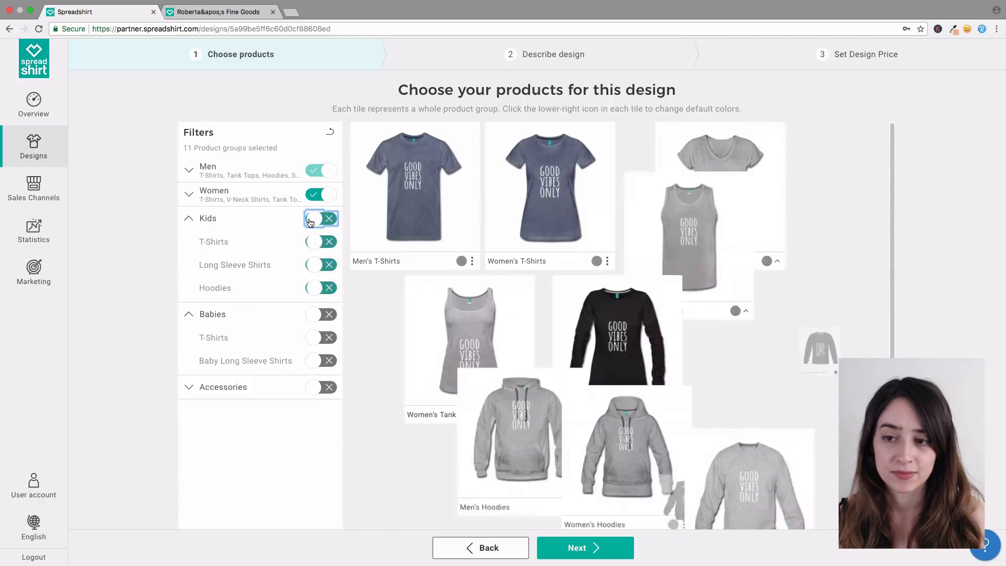
# Step: Remove women's V-Neck Shirts, Jackets and Sweatshirts from the products
pyautogui.click(267, 202)
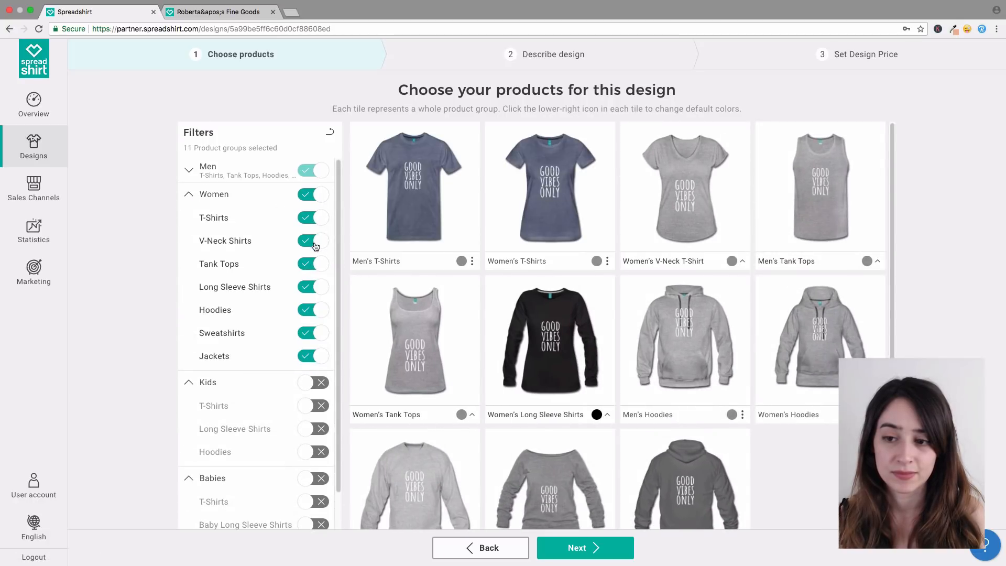
pyautogui.click(316, 244)
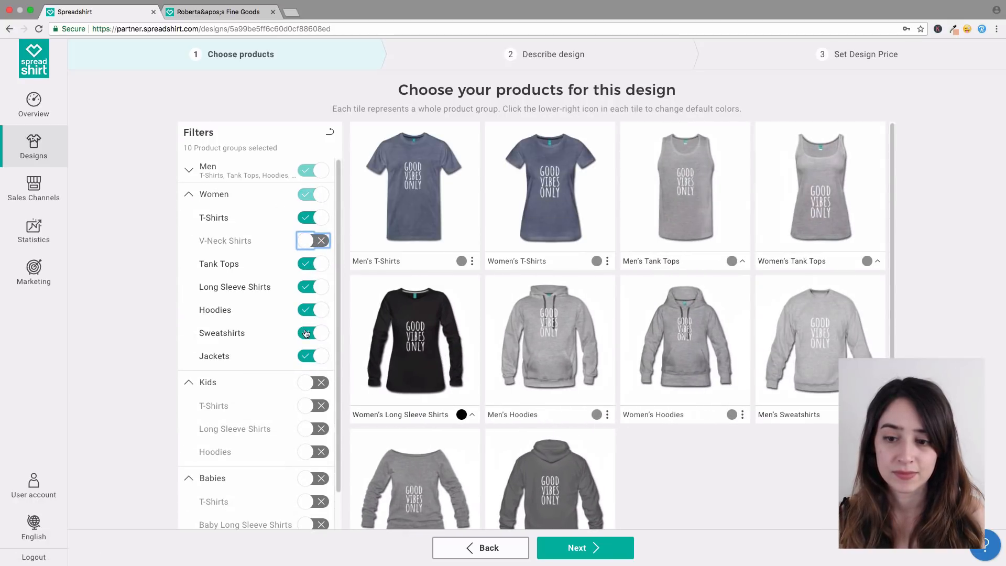
pyautogui.click(320, 356)
pyautogui.click(321, 334)
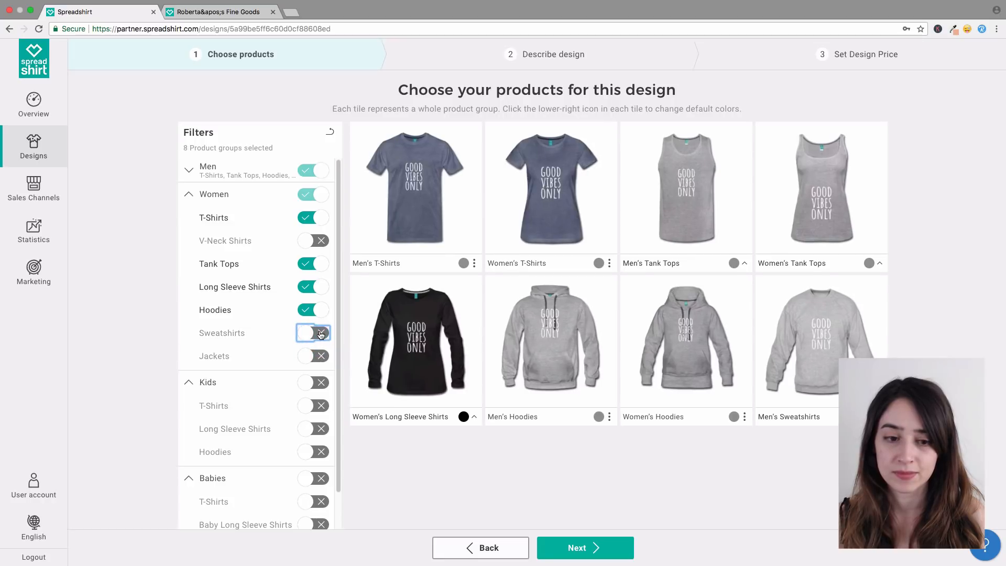
pyautogui.click(189, 171)
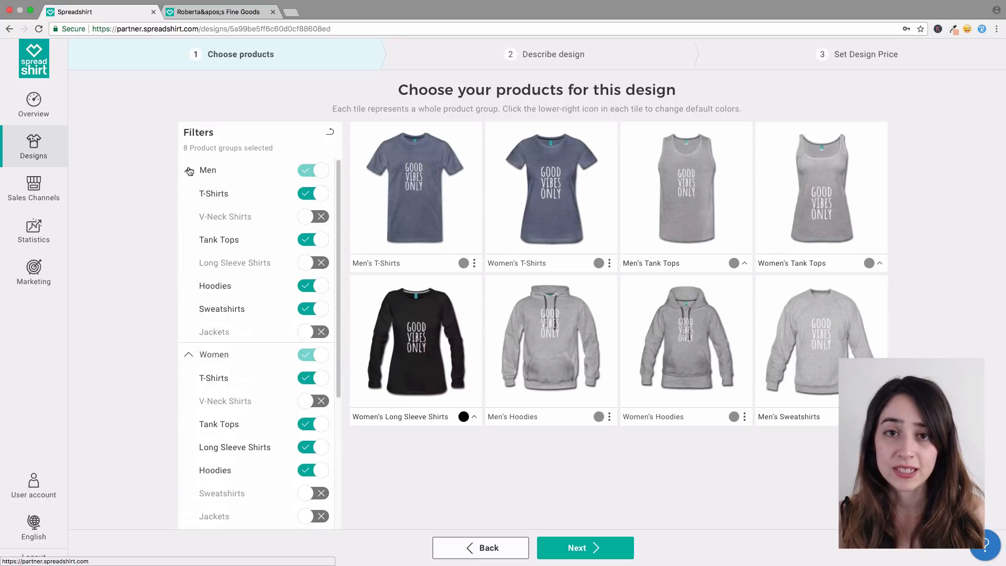
# Step: Make black the default colour for men's and women's T-shirts and tank tops
pyautogui.click(474, 263)
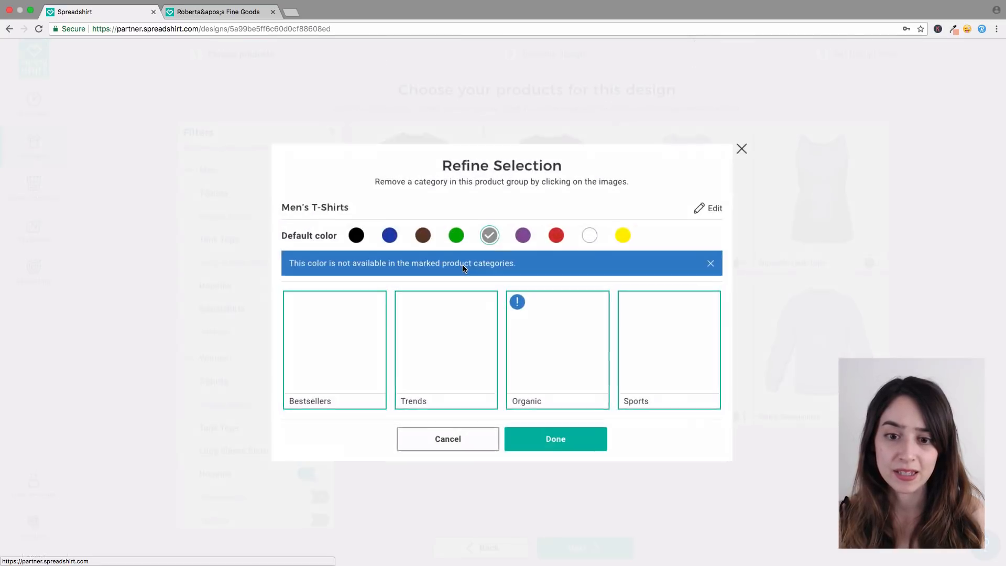
pyautogui.click(354, 235)
pyautogui.click(570, 442)
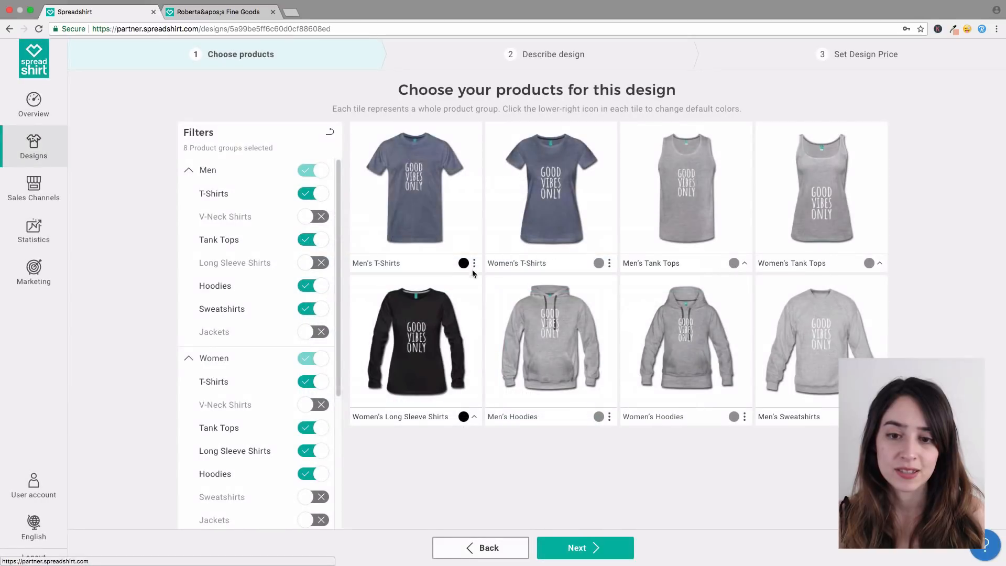
pyautogui.click(610, 263)
pyautogui.click(354, 235)
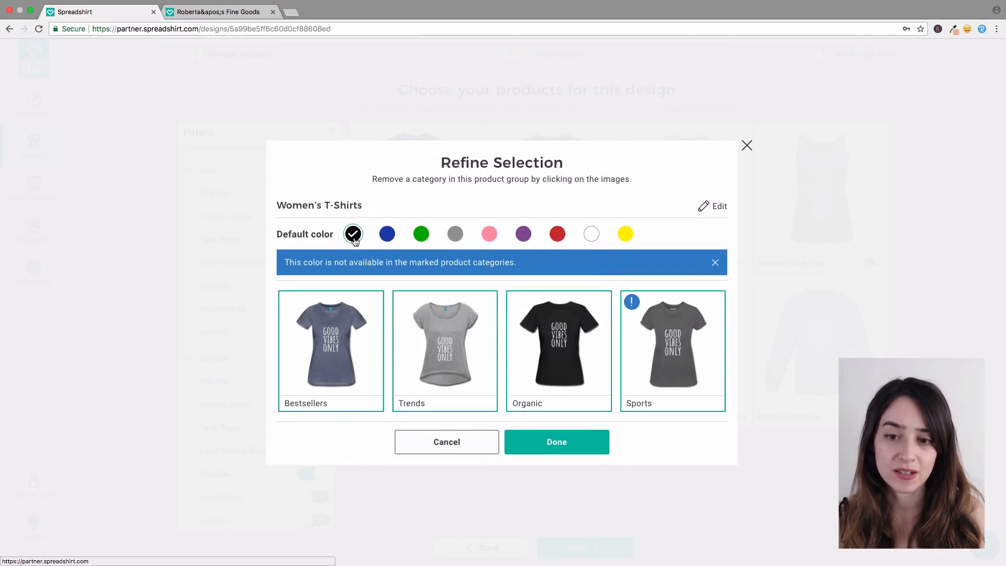
pyautogui.click(554, 440)
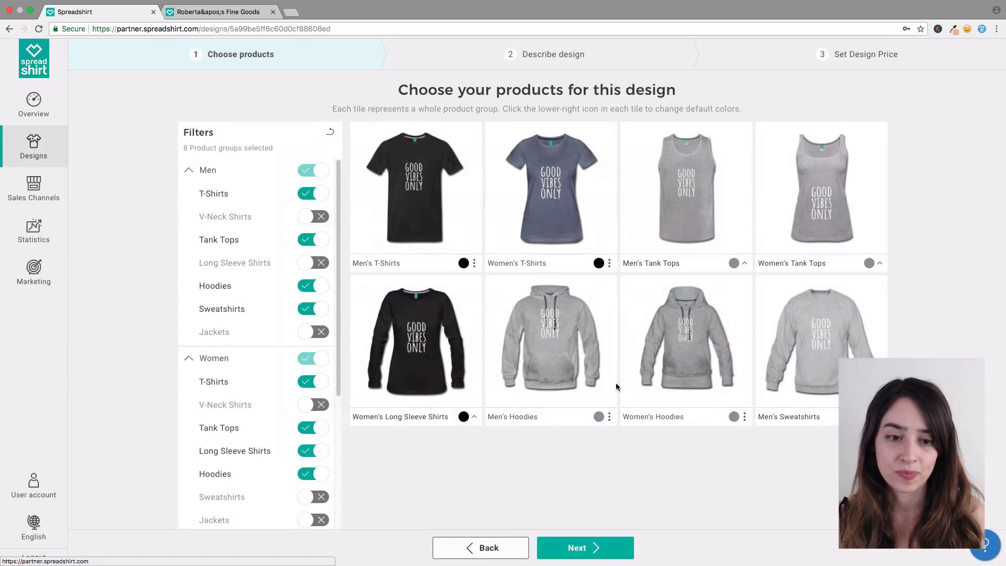
pyautogui.click(733, 264)
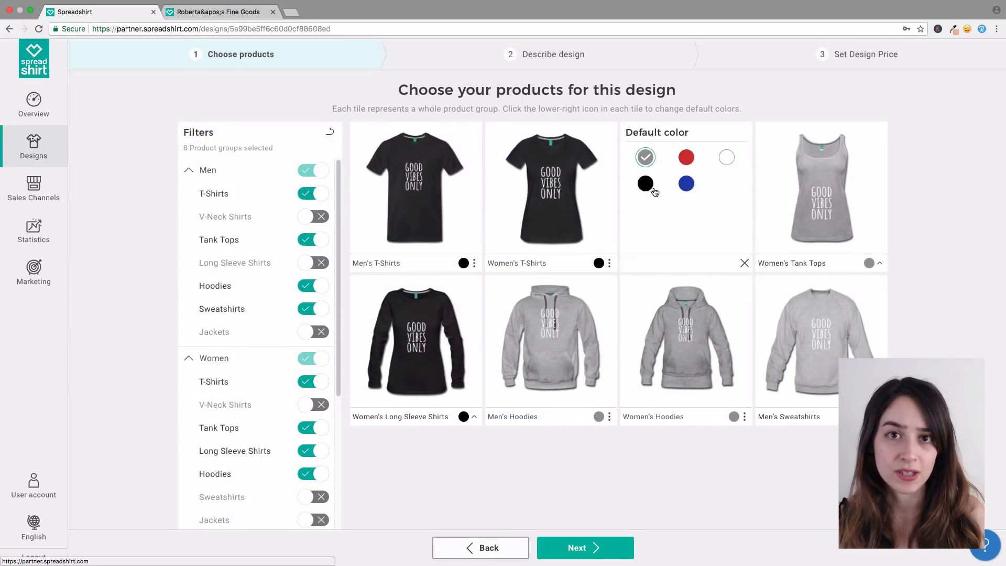
pyautogui.click(653, 184)
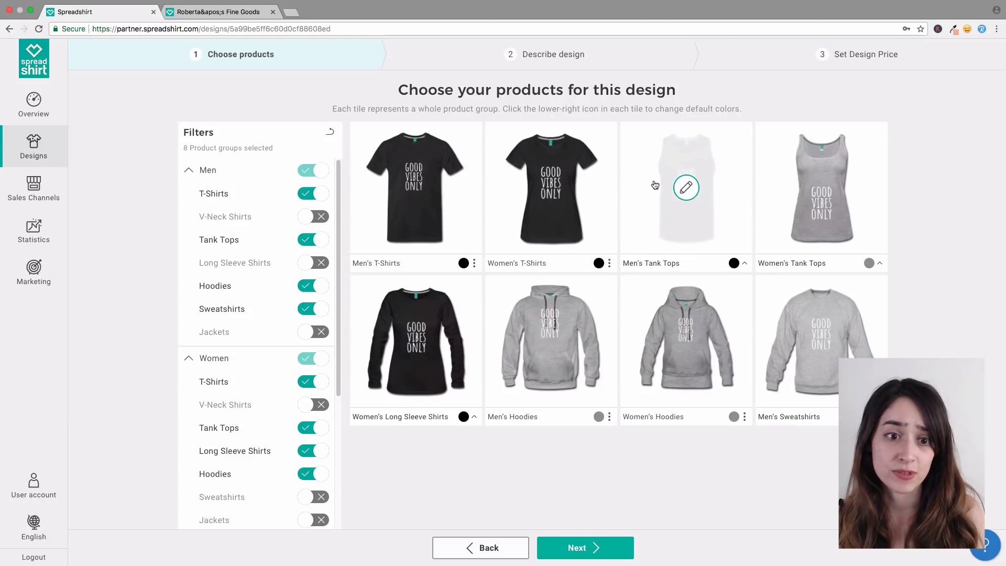
pyautogui.click(868, 263)
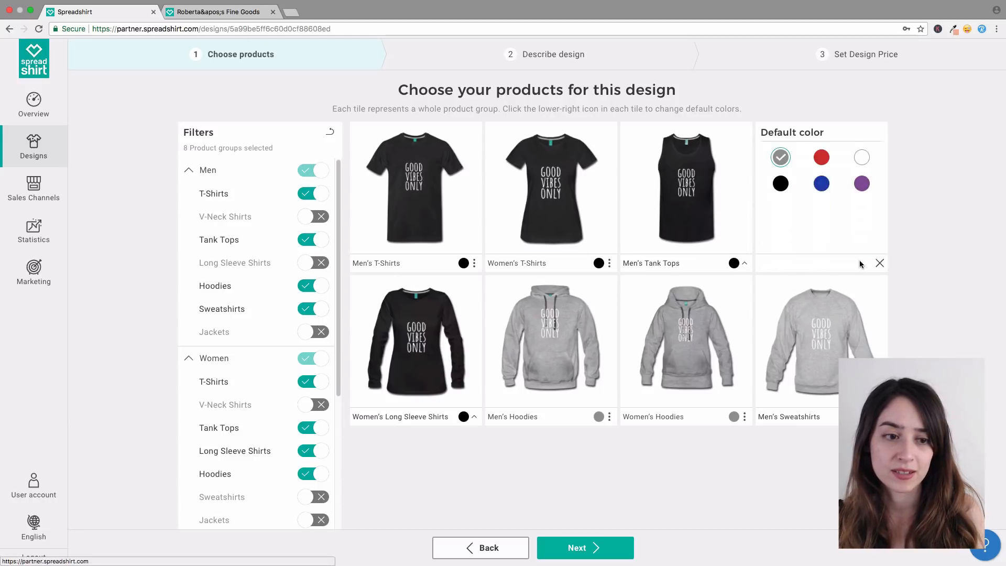
pyautogui.click(780, 184)
# Step: Make black the default for men's and women's hoodies and men's sweatshirts, then continue
pyautogui.click(601, 415)
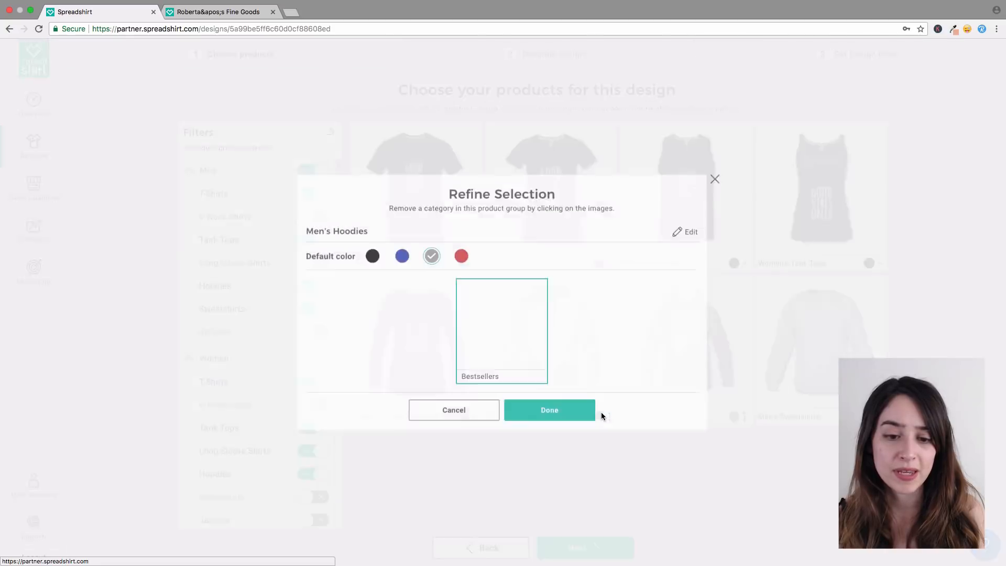
pyautogui.click(372, 256)
pyautogui.click(592, 414)
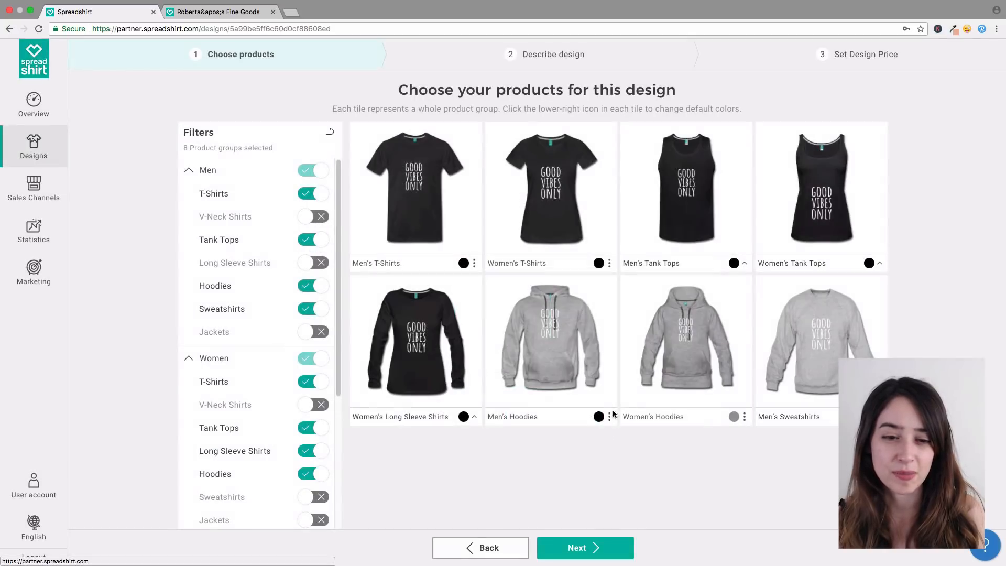
pyautogui.click(733, 416)
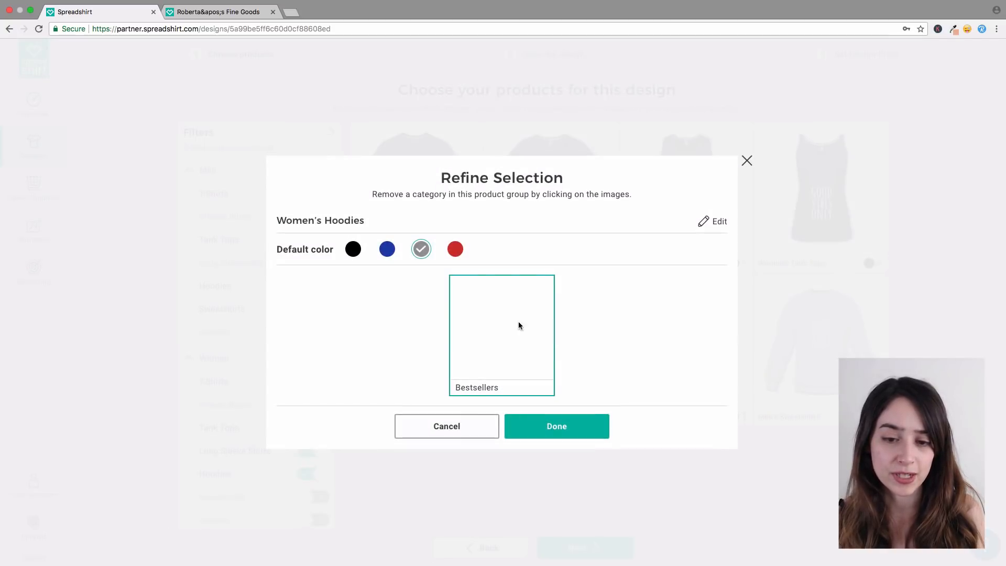
pyautogui.click(353, 256)
pyautogui.click(589, 420)
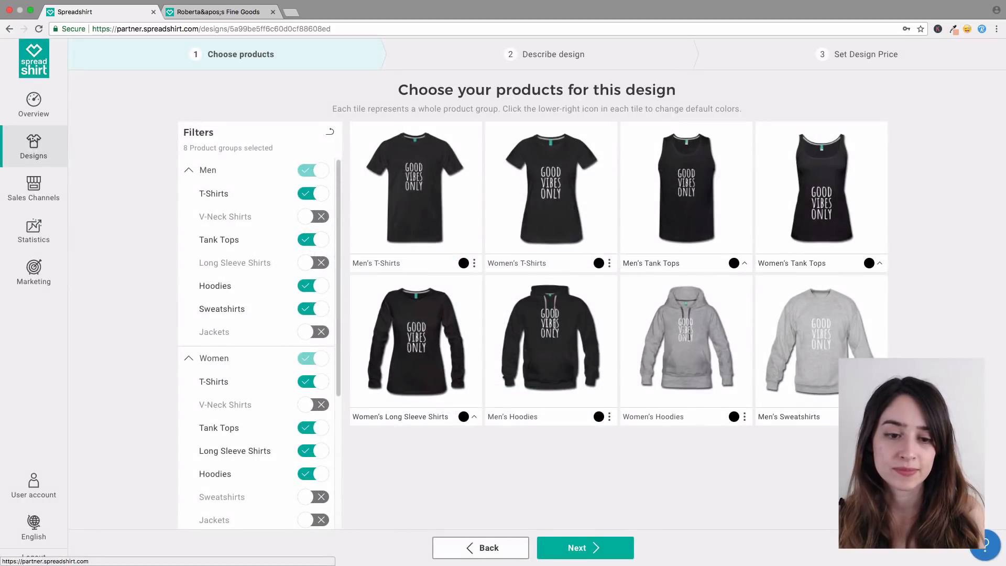
pyautogui.click(879, 417)
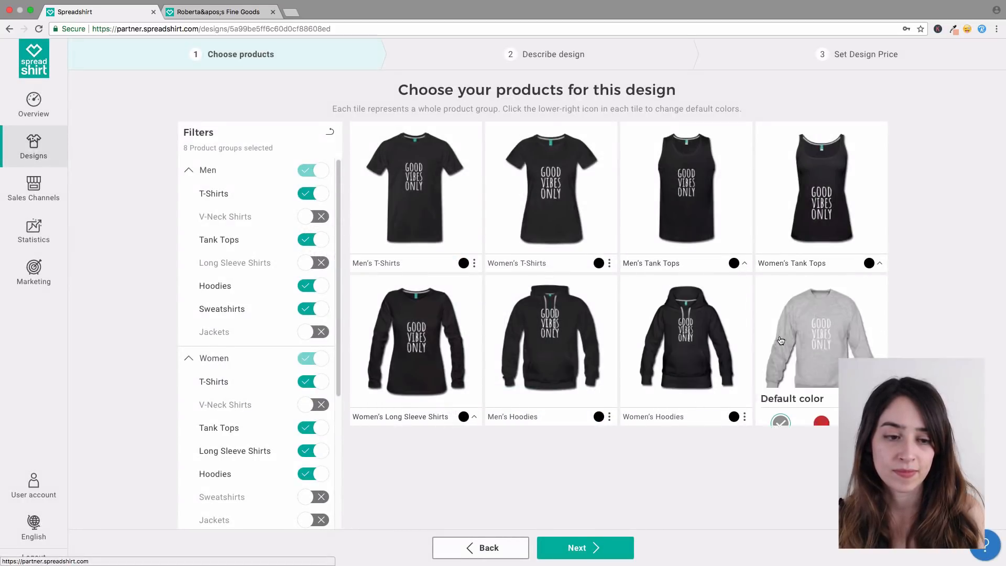
pyautogui.click(863, 422)
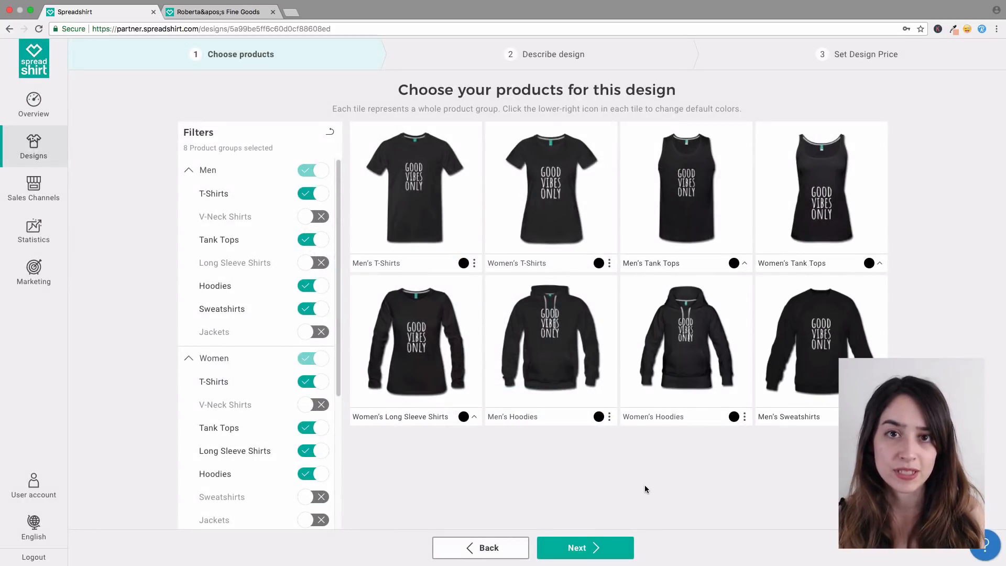
pyautogui.click(568, 557)
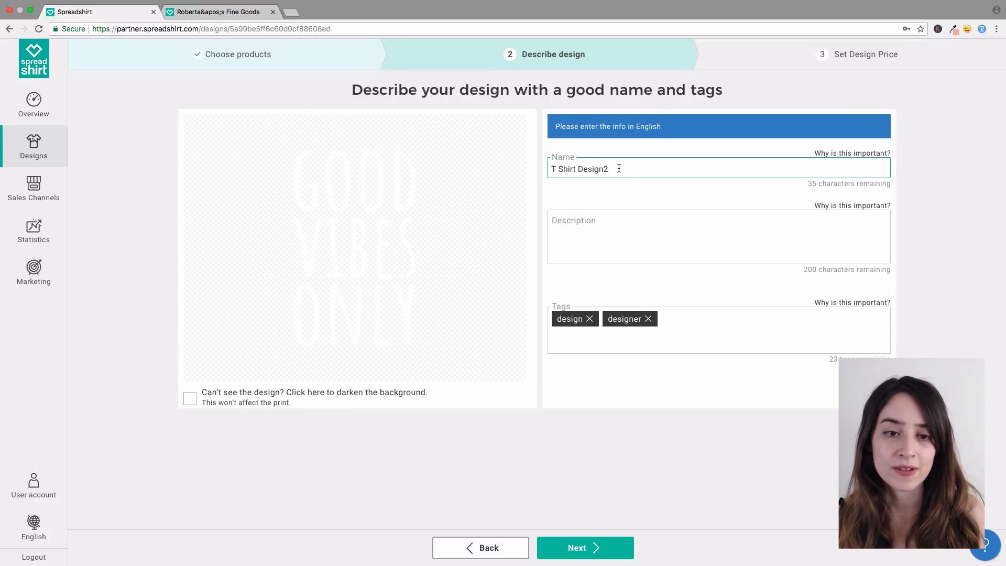
# Step: Rename the design to 'Good Vibes Only'
pyautogui.moveTo(619, 168); pyautogui.dragTo(549, 177)
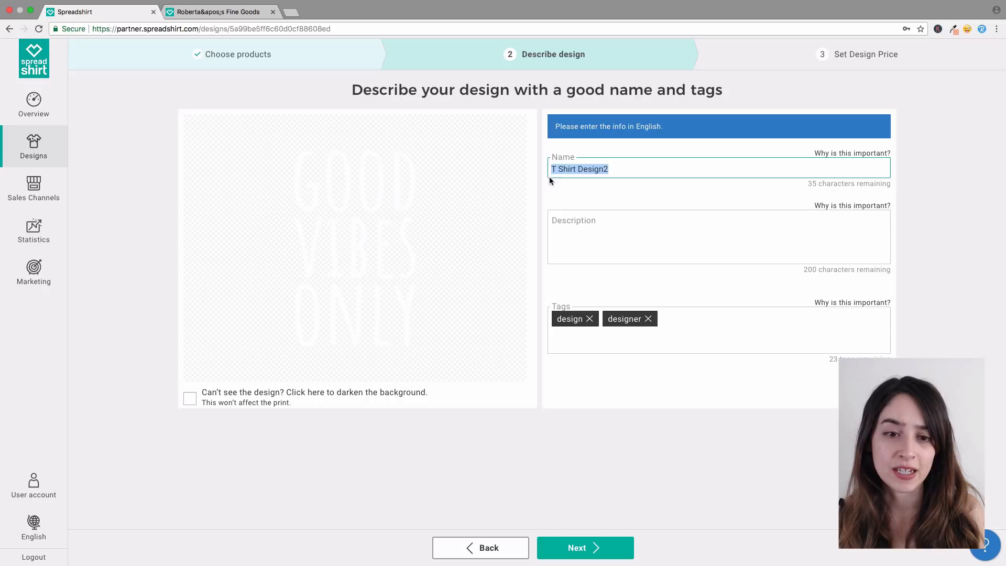
pyautogui.click(596, 221)
pyautogui.click(690, 326)
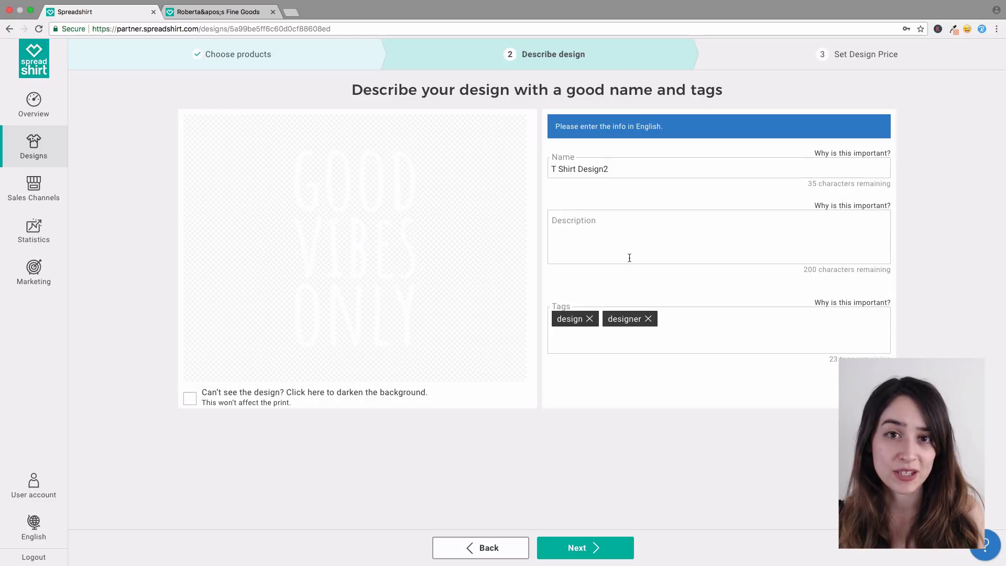
pyautogui.moveTo(617, 168); pyautogui.dragTo(540, 171)
pyautogui.click(531, 172)
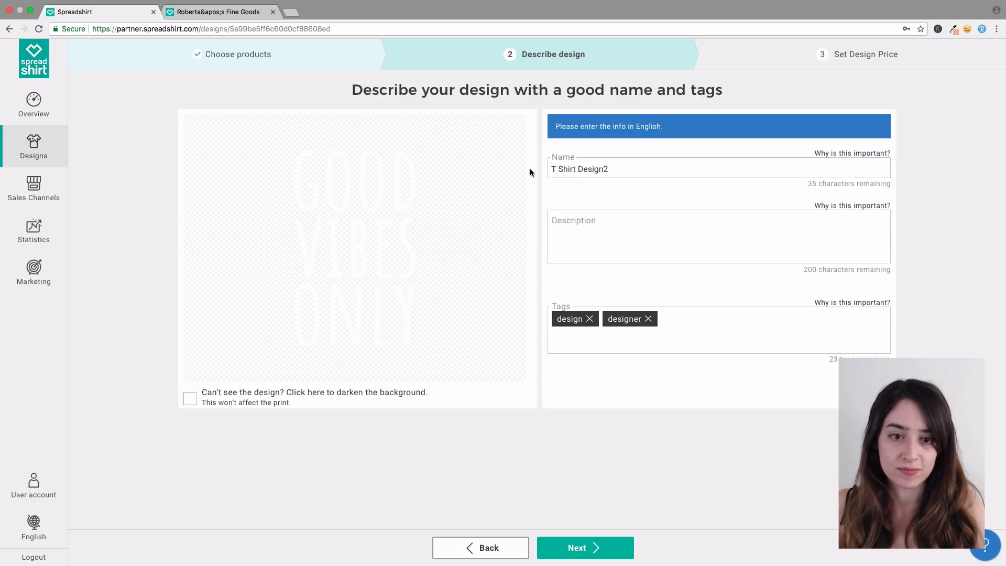
pyautogui.moveTo(648, 178); pyautogui.dragTo(561, 169)
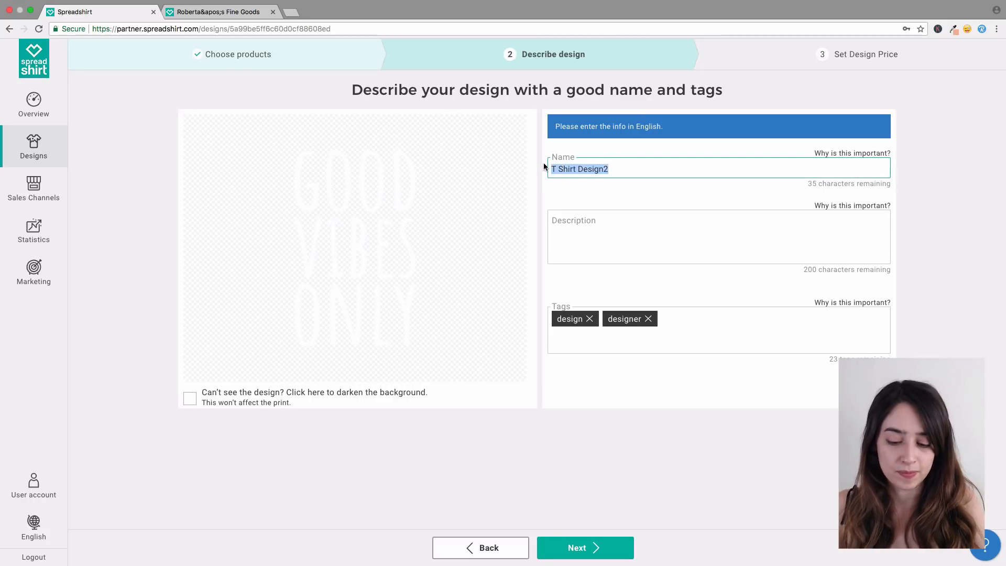
pyautogui.write('Good V')
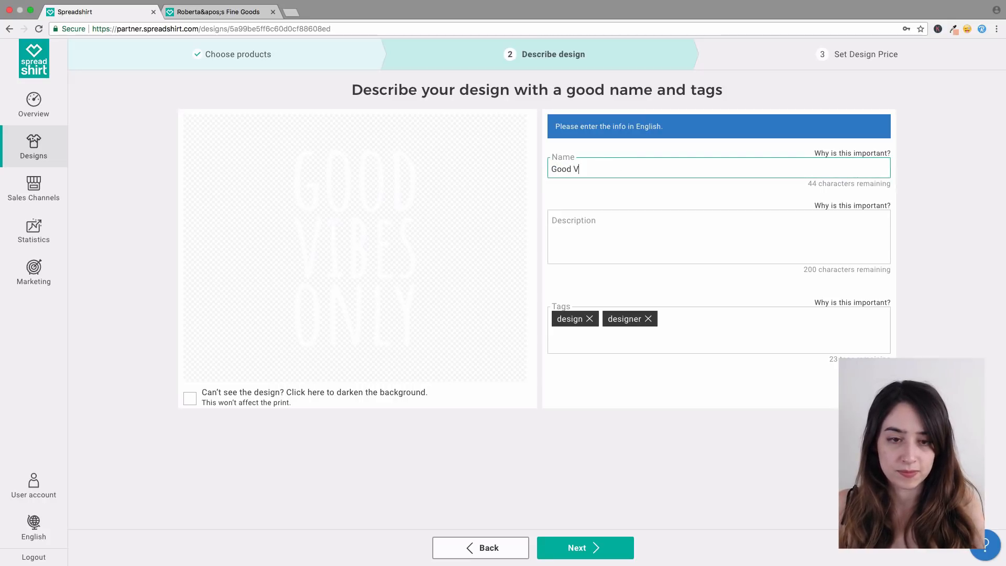
pyautogui.write('ibe')
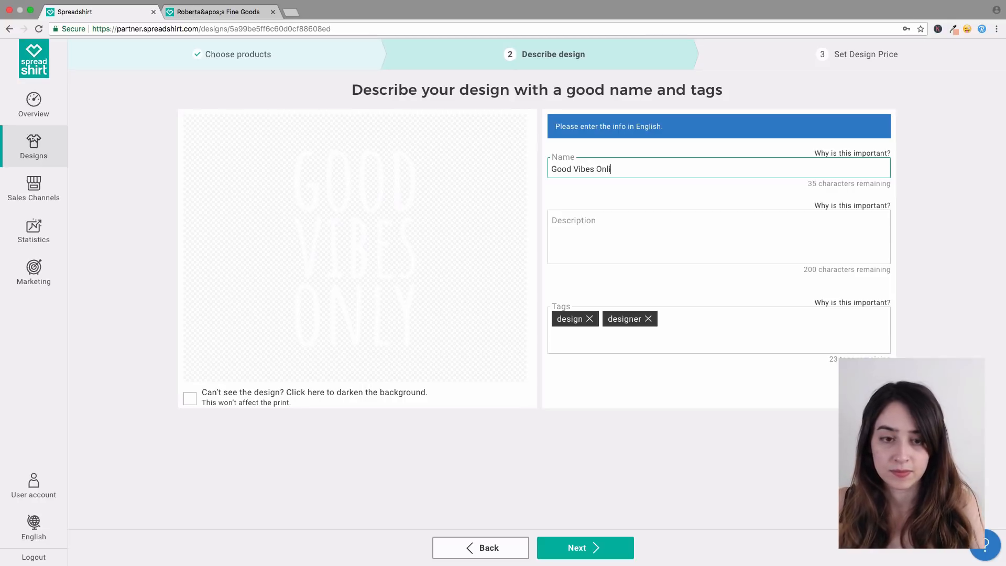
pyautogui.write('s Onlu')
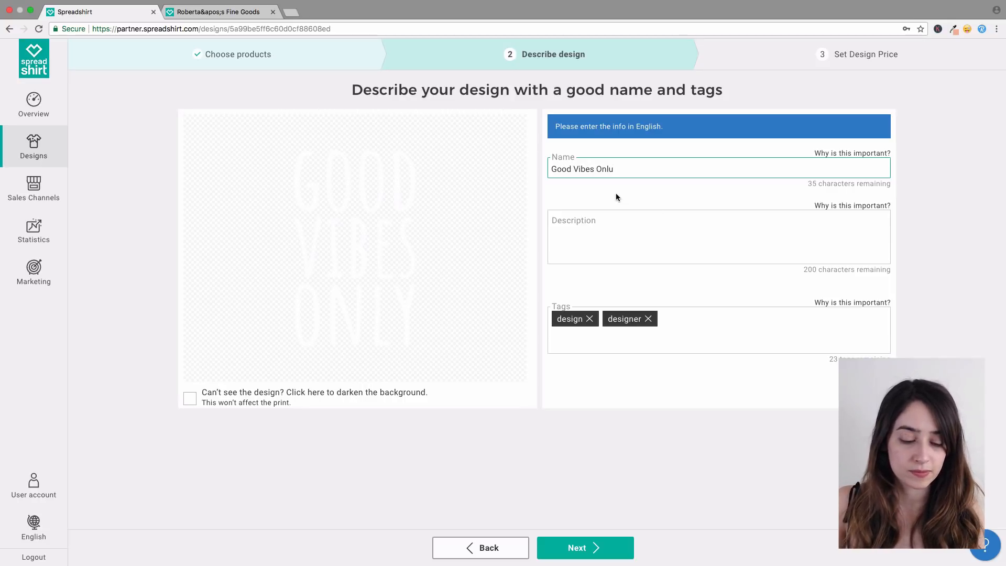
pyautogui.press('BackSpace')
pyautogui.write('y')
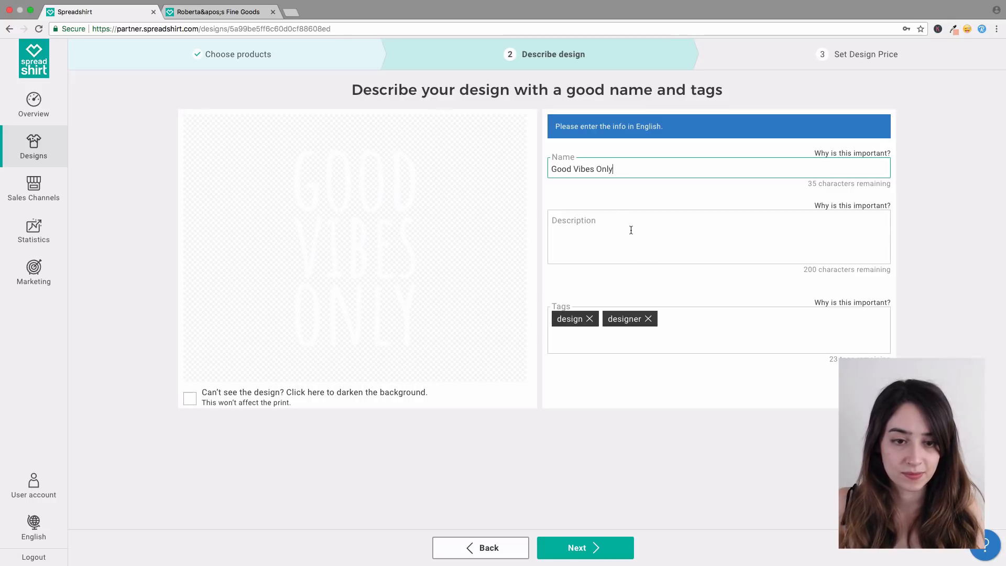
# Step: Add the description 'Spread the good vibes with this classic t-shirt.'
pyautogui.click(631, 230)
pyautogui.write('Sprea')
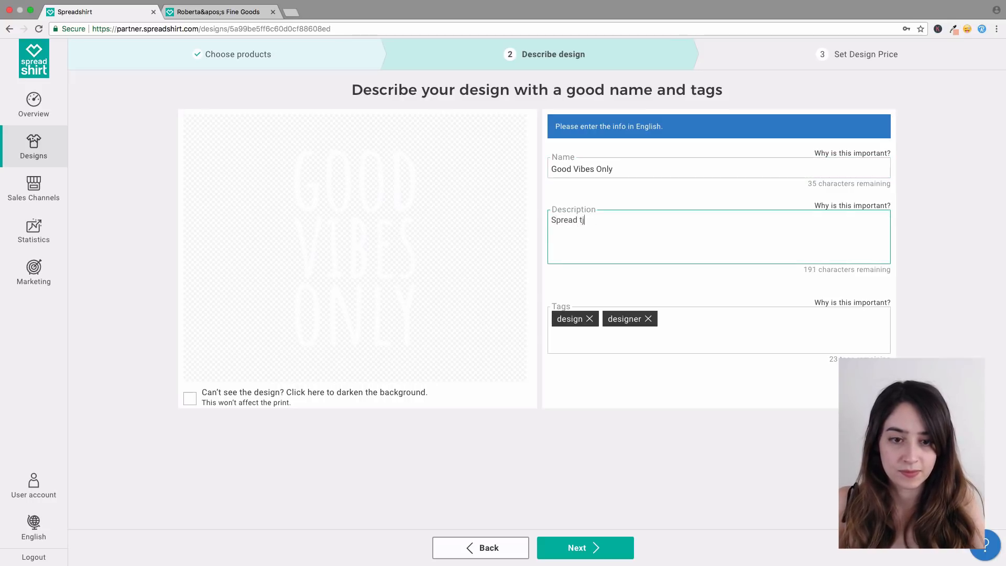
pyautogui.write('d tj')
pyautogui.press('BackSpace')
pyautogui.write('he ')
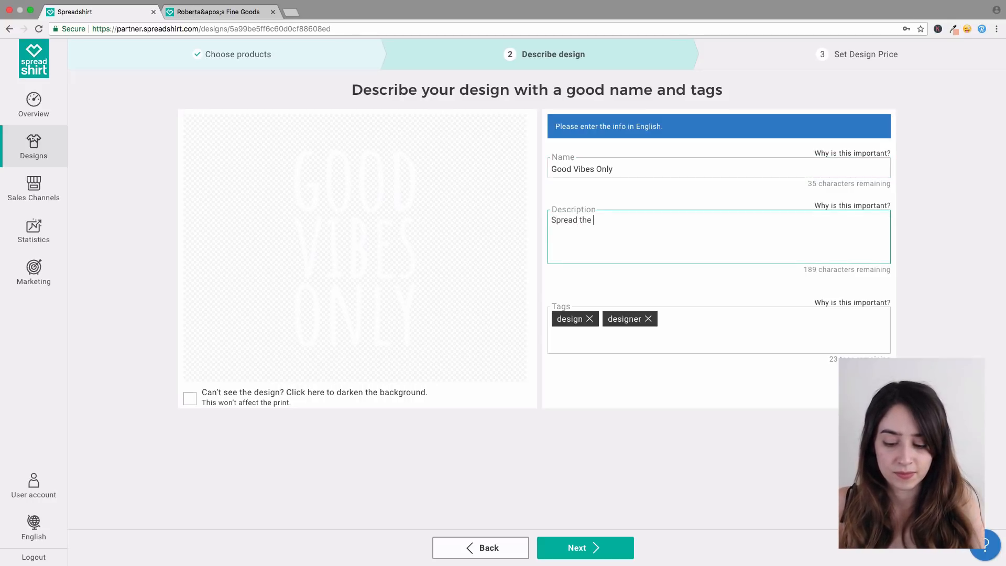
pyautogui.write('good vibes')
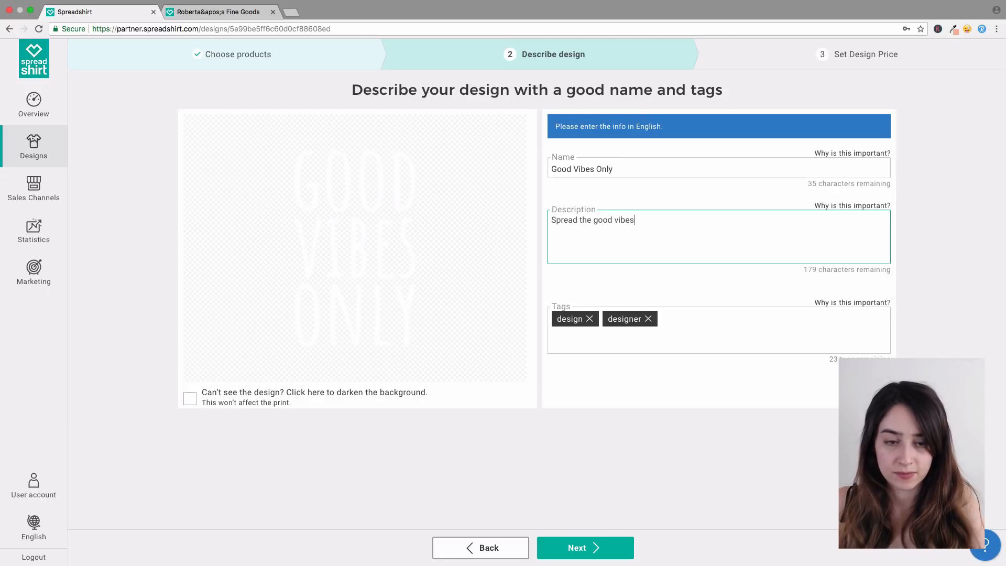
pyautogui.write(' with this classic t')
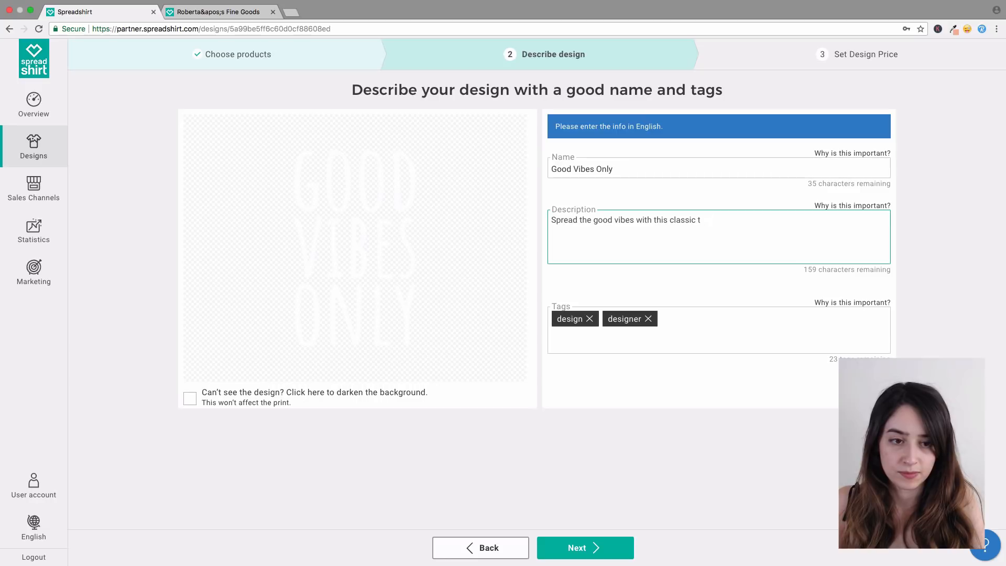
pyautogui.write('-shirt.')
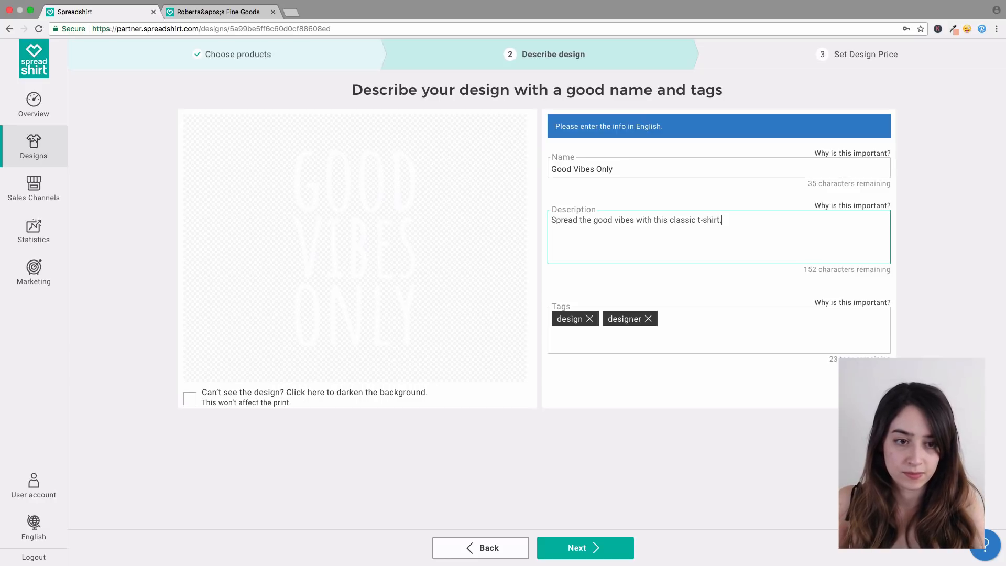
# Step: Add the tags 'good vibes' and 'chill out'
pyautogui.click(693, 325)
pyautogui.write('g')
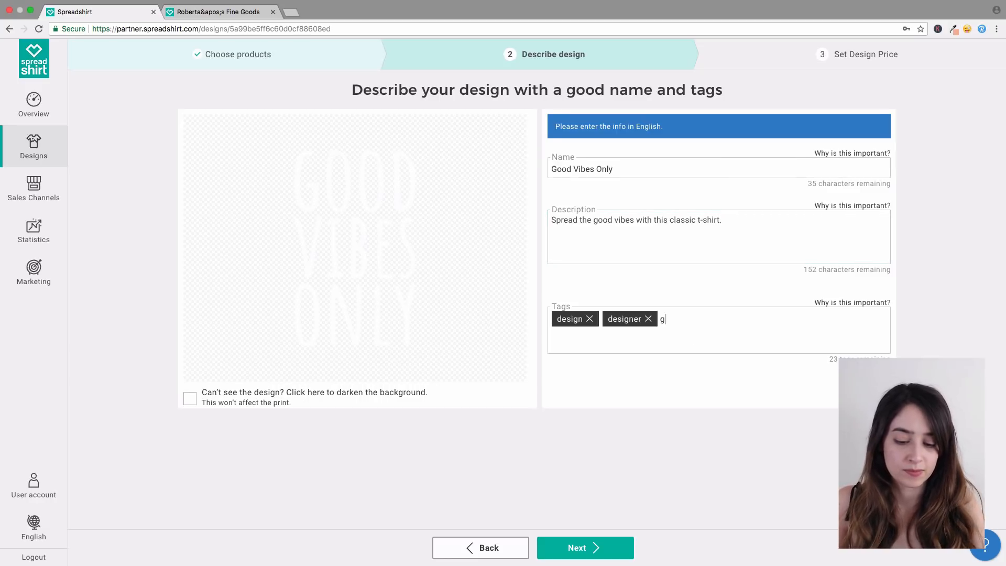
pyautogui.write('ood vibes')
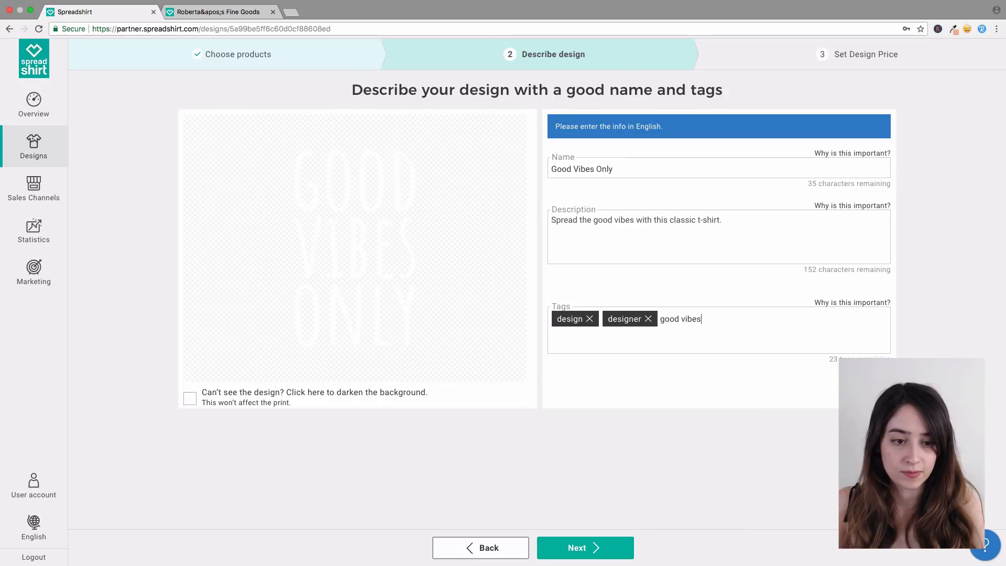
pyautogui.press('Return')
pyautogui.write('chill')
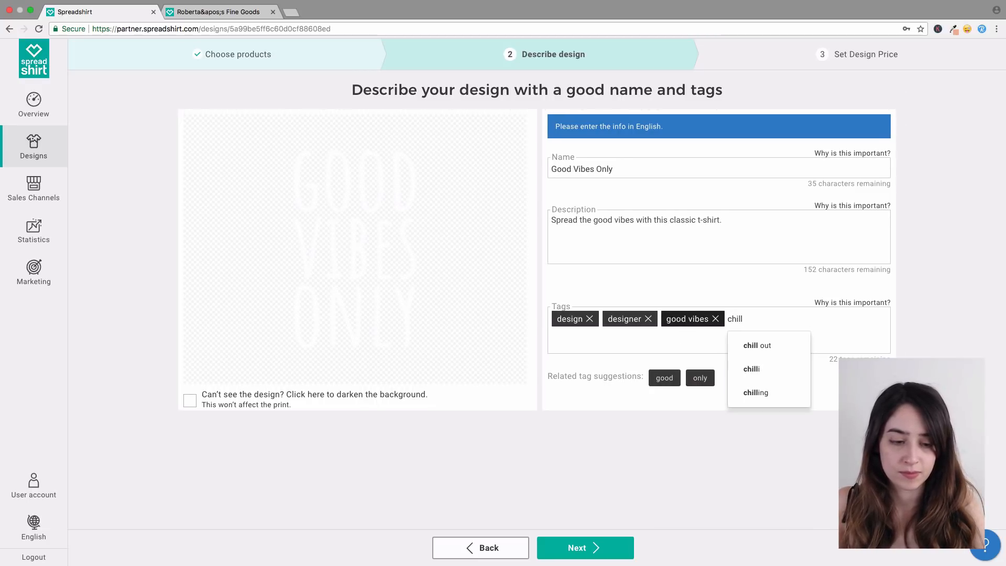
pyautogui.press('Down')
pyautogui.press('Return')
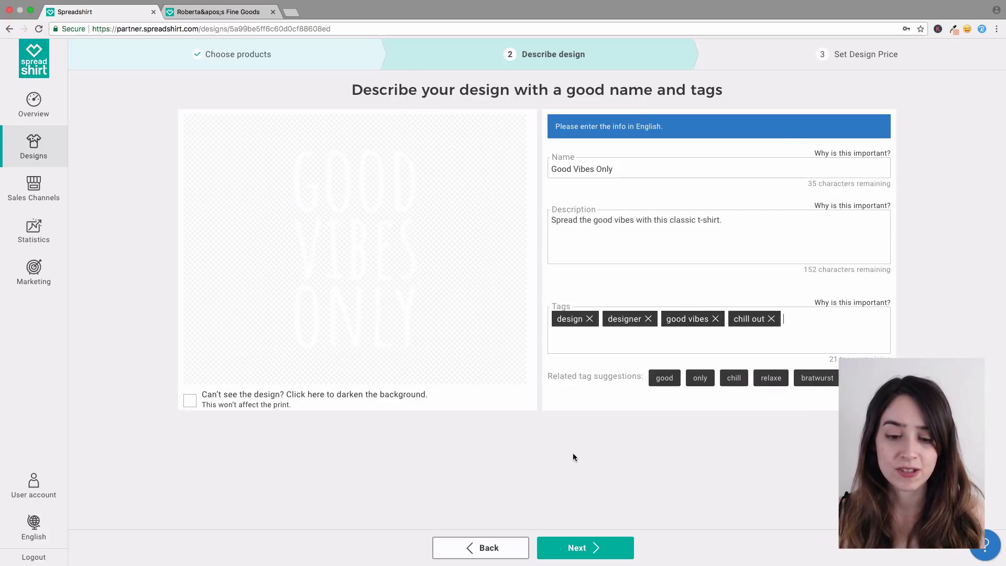
# Step: Continue to pricing, choose a custom design price, and open the sample earnings calculation
pyautogui.click(566, 553)
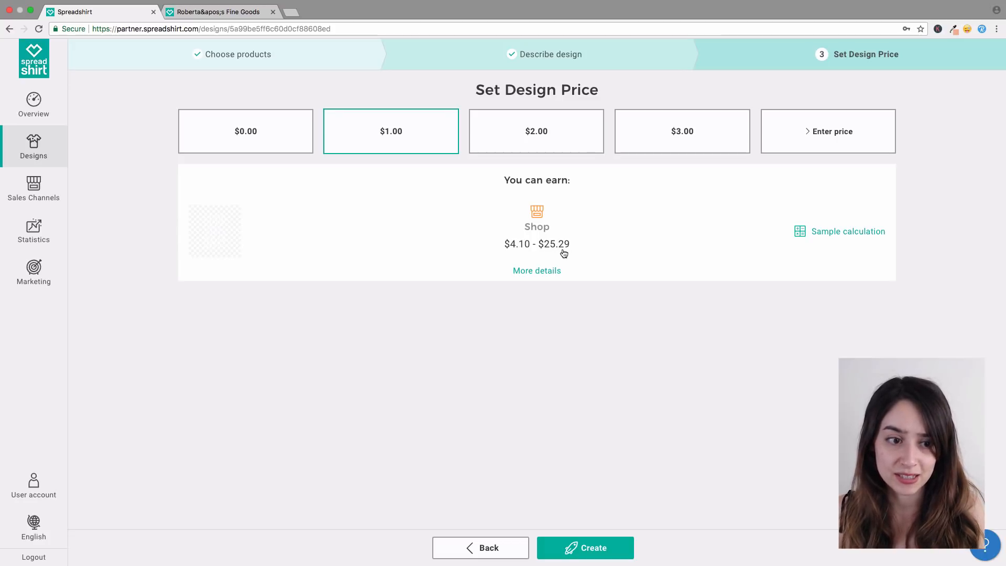
pyautogui.click(849, 150)
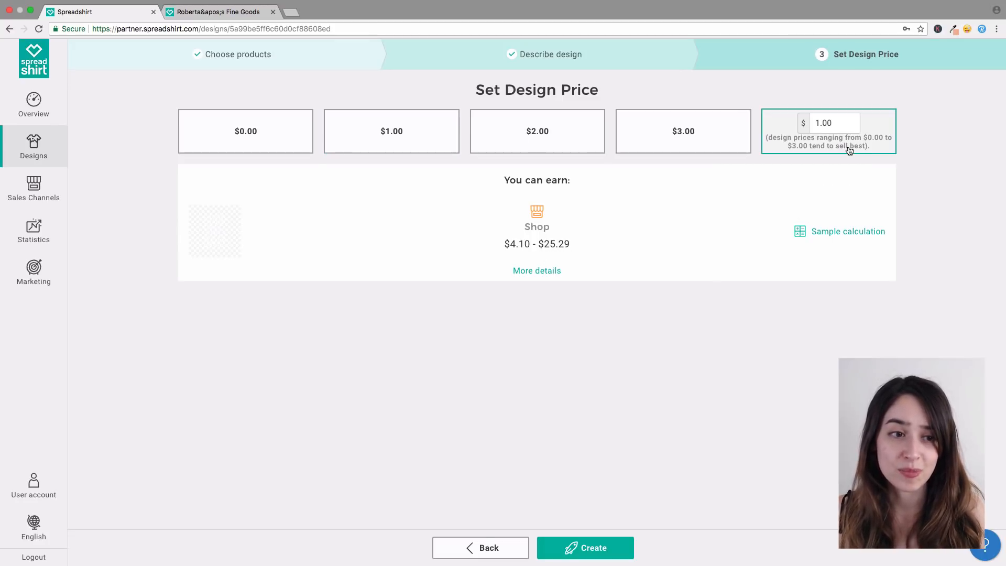
pyautogui.click(833, 238)
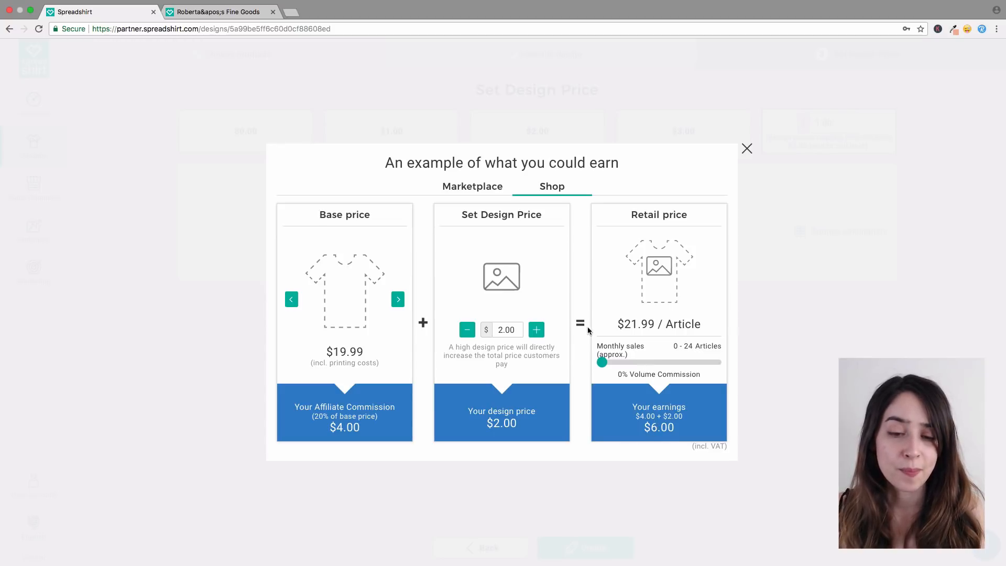
# Step: Try a 2.50 design price in the earnings example, then close it
pyautogui.click(509, 329)
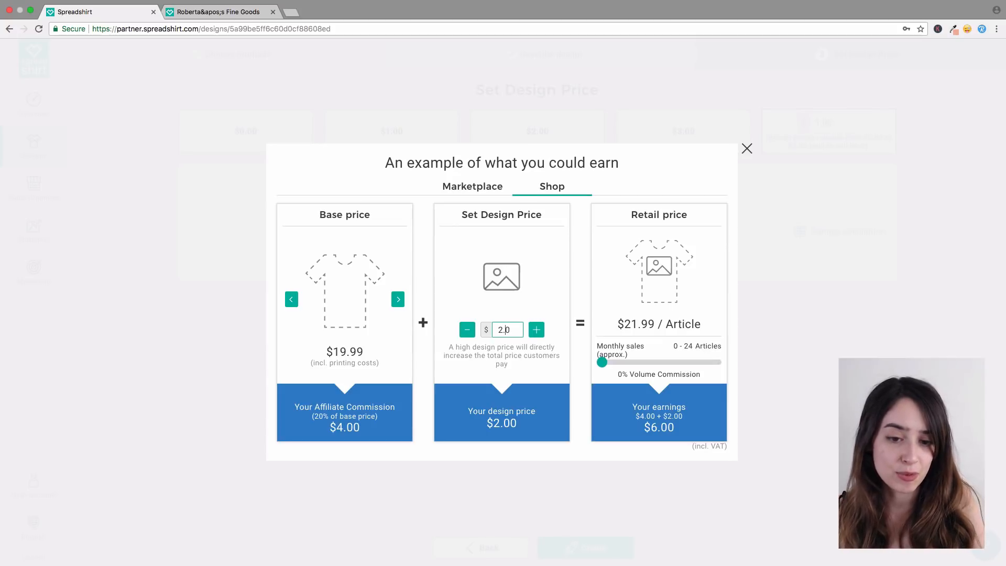
pyautogui.write('5')
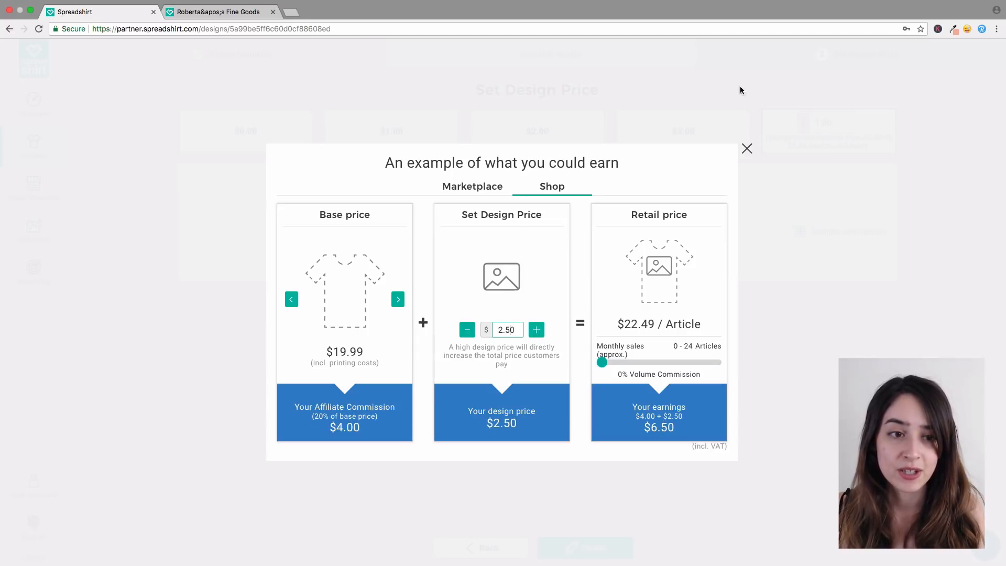
pyautogui.click(747, 148)
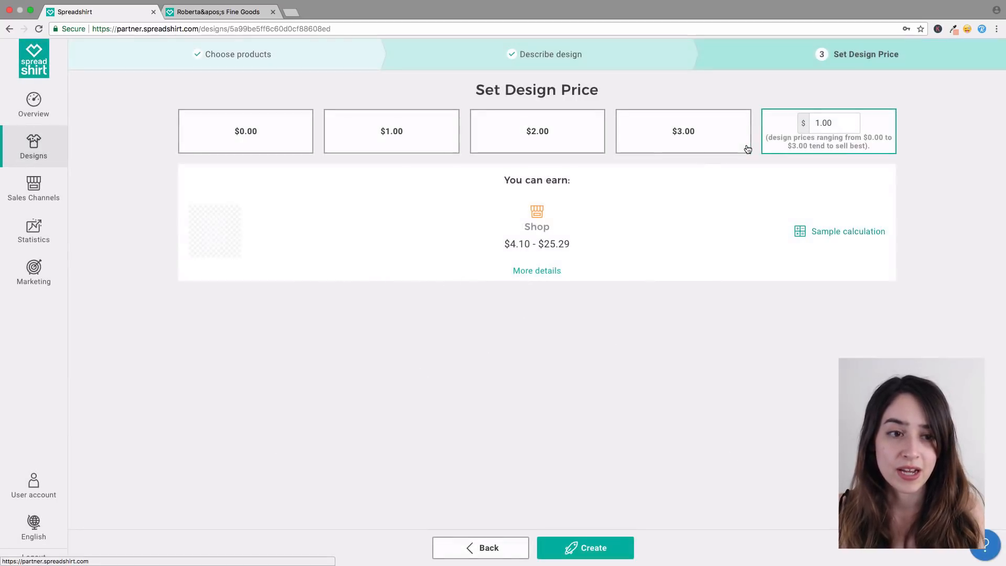
# Step: Set the custom design price to $2.50 and create the products
pyautogui.click(819, 123)
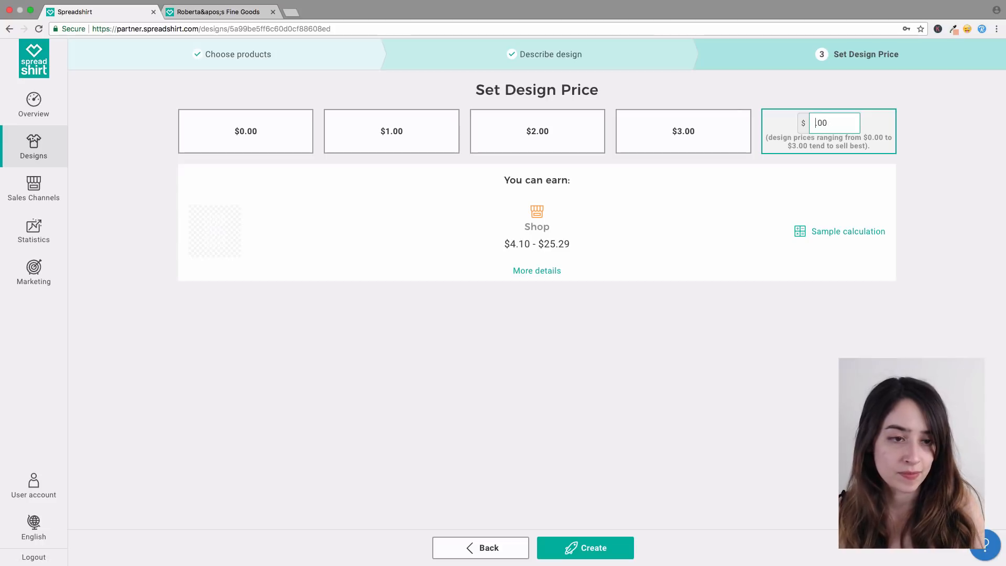
pyautogui.write('.')
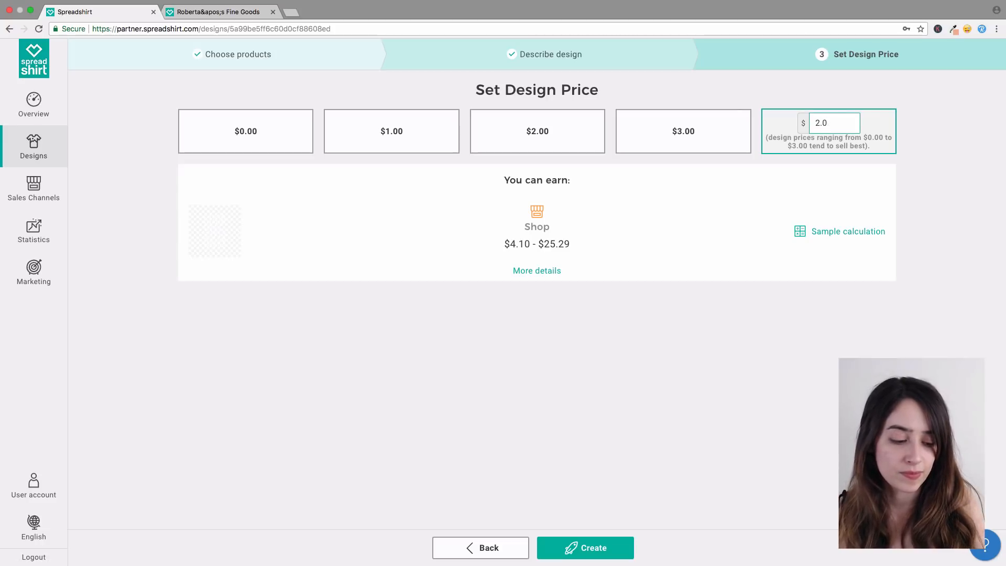
pyautogui.write('5')
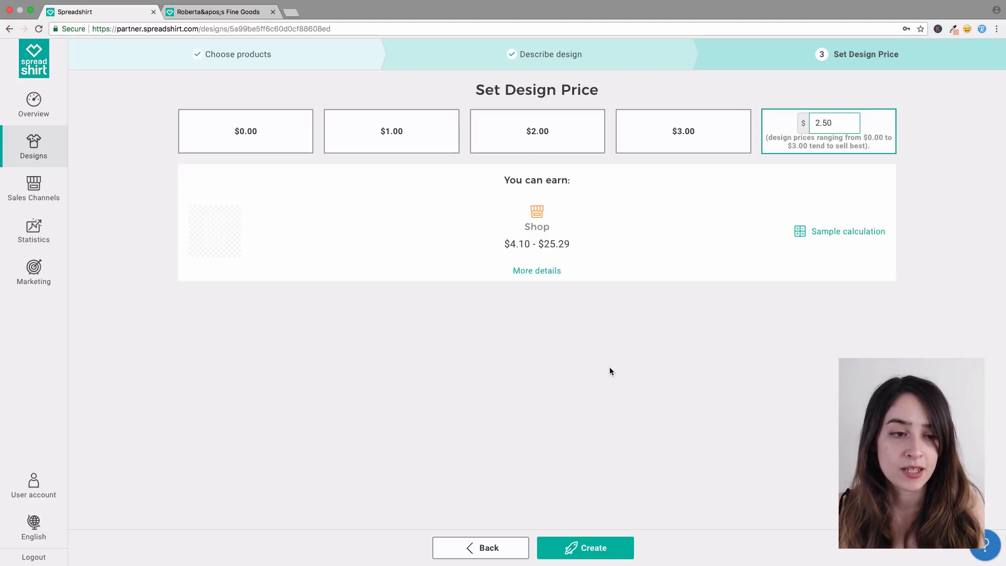
pyautogui.click(577, 556)
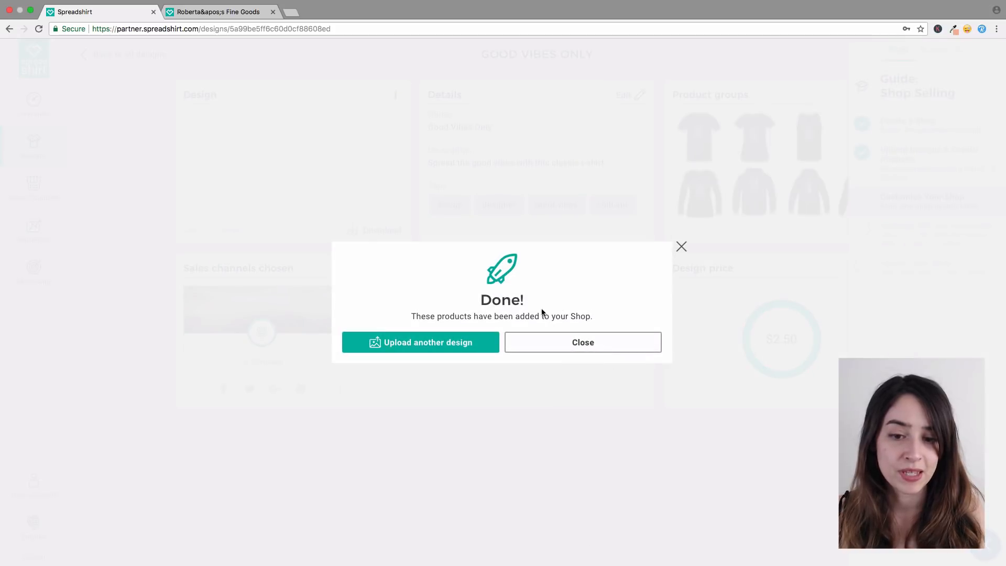
# Step: Close the products-added confirmation and bring up the Good Vibes Only design summary priced $2.50
pyautogui.click(546, 350)
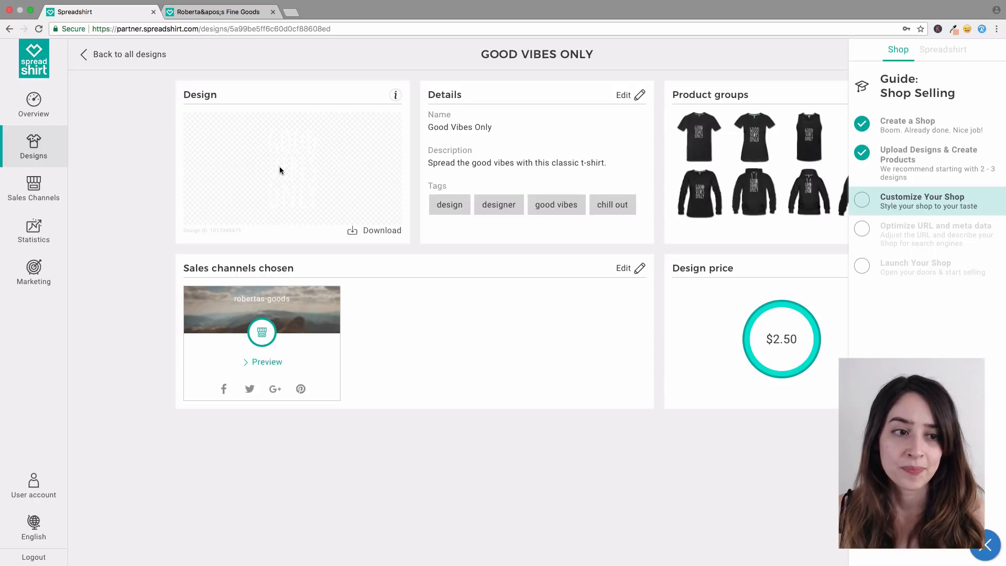
pyautogui.click(915, 208)
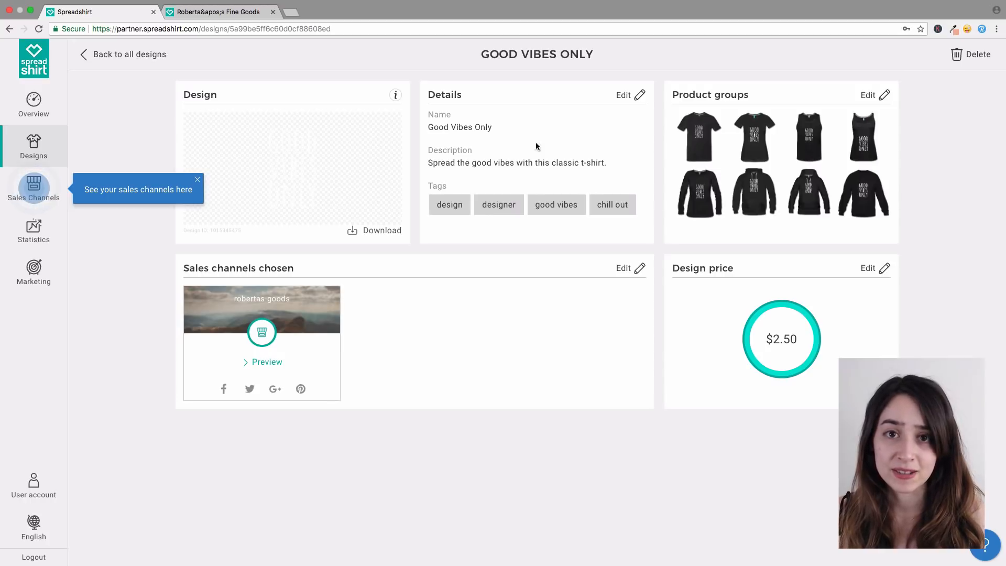
# Step: From Sales Channels, open the shop card's Edit Shop Settings with the live shop preview
pyautogui.click(35, 190)
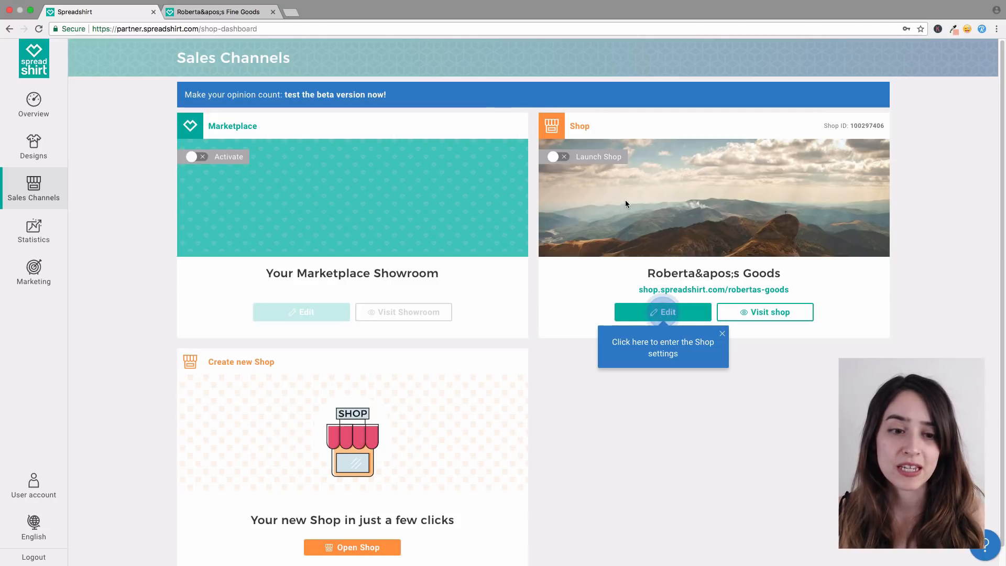
pyautogui.click(685, 315)
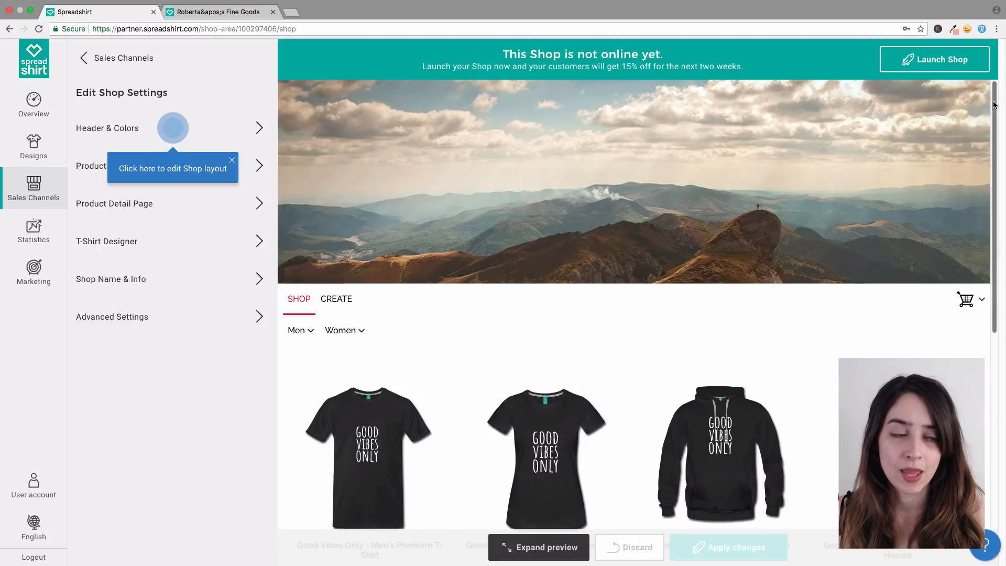
# Step: Look over the shop preview, then open the Header & Colors settings
pyautogui.moveTo(995, 101); pyautogui.dragTo(1004, 354)
pyautogui.scroll(10, 692, 361)
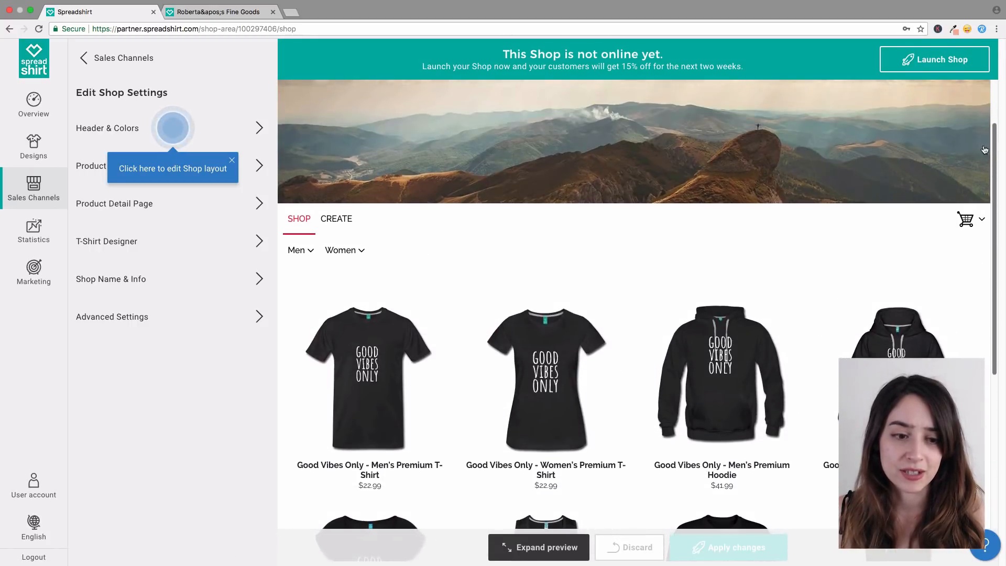
pyautogui.moveTo(693, 364)
pyautogui.moveTo(535, 349)
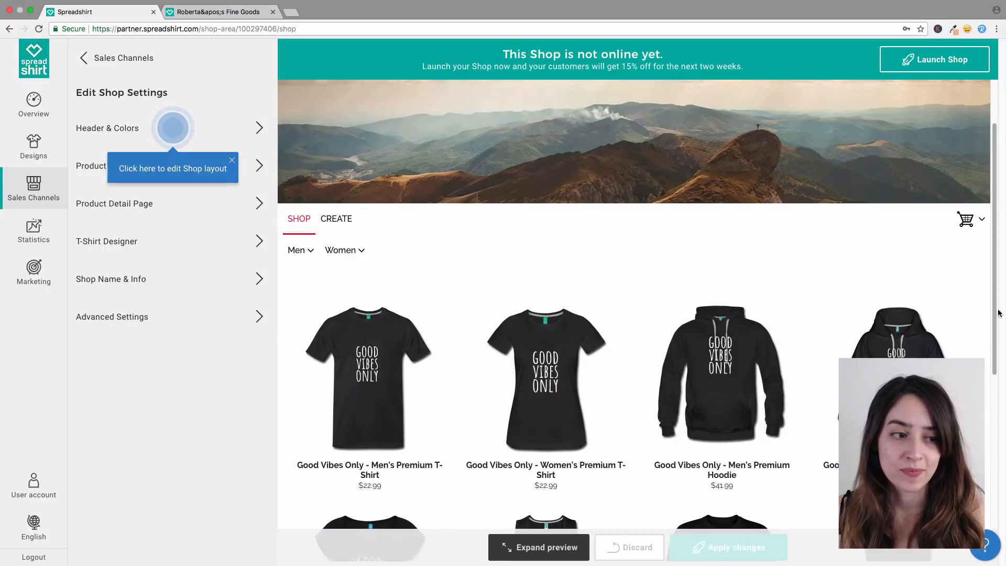
pyautogui.scroll(1, 995, 314)
pyautogui.scroll(2, 995, 314)
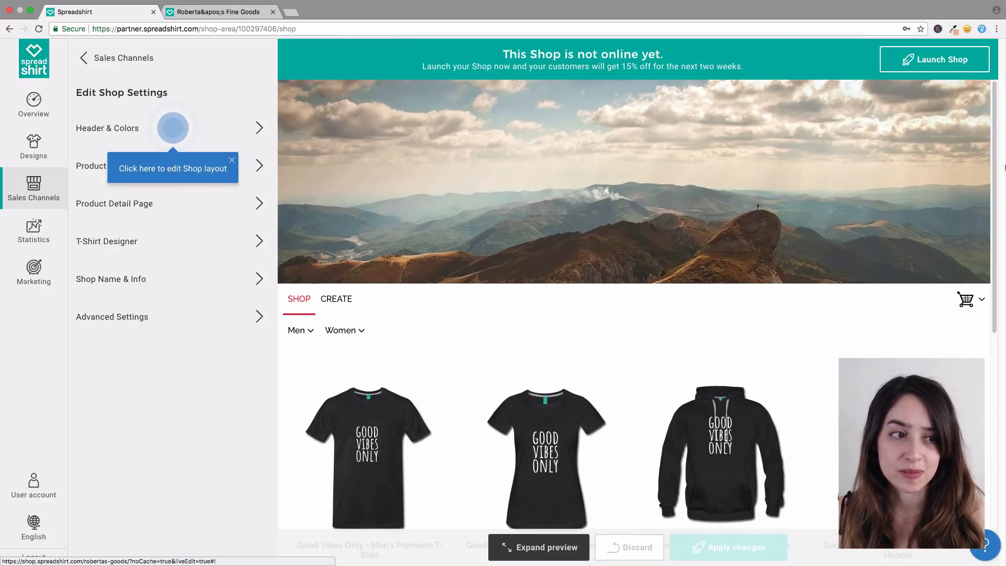
pyautogui.scroll(-8, 1004, 167)
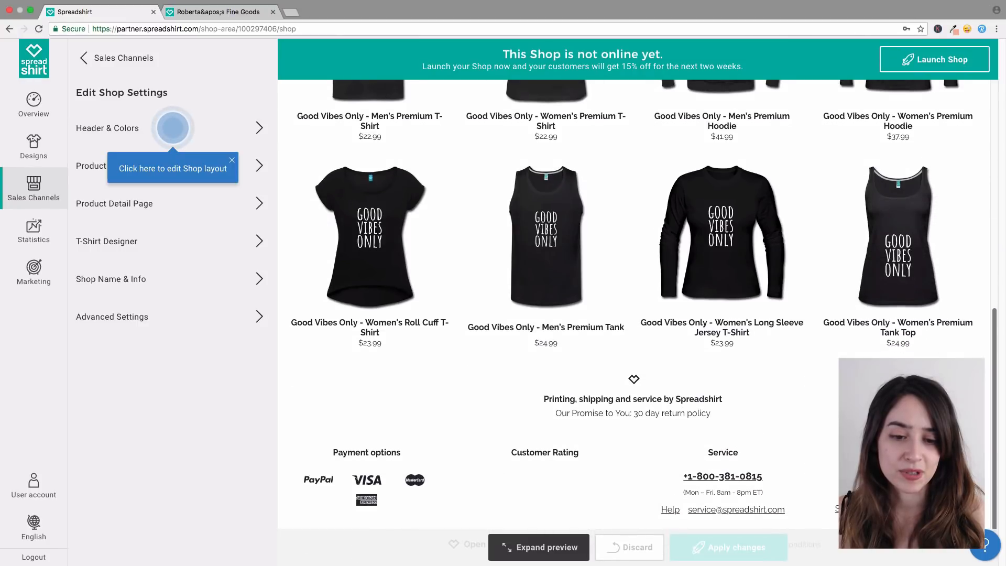
pyautogui.scroll(8, 980, 157)
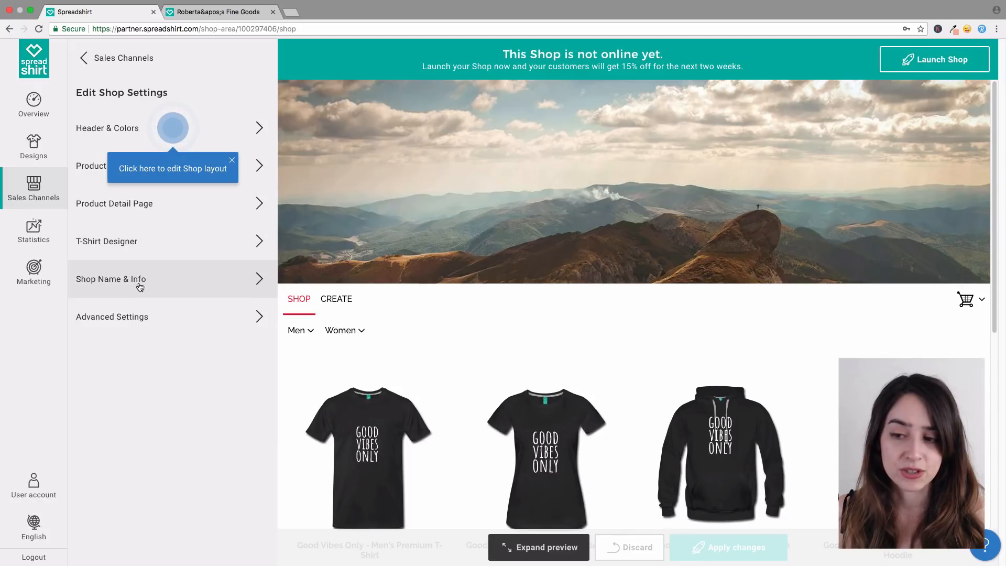
pyautogui.click(131, 133)
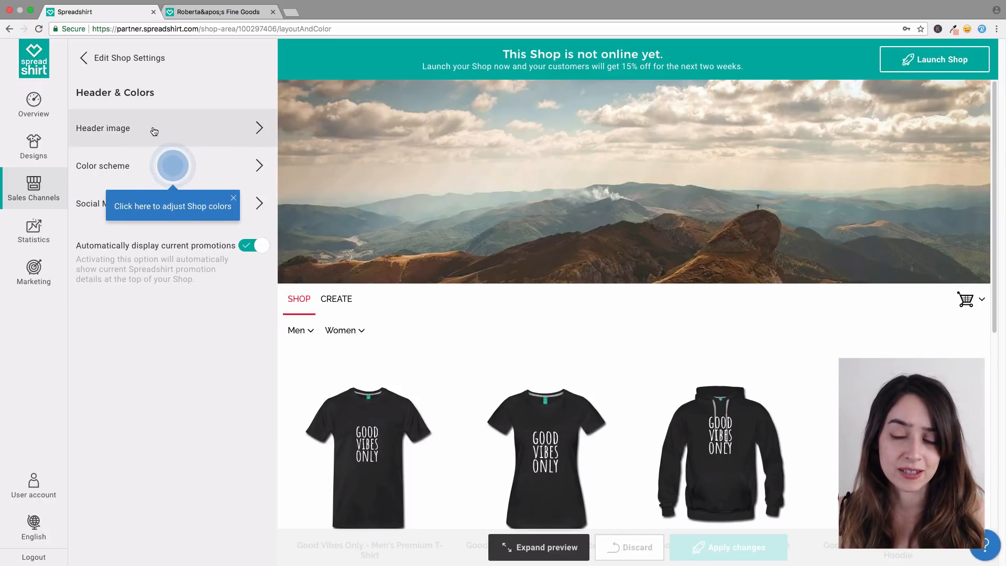
# Step: Upload facebook-cover.png from Desktop > shop items as the new shop header image
pyautogui.click(113, 135)
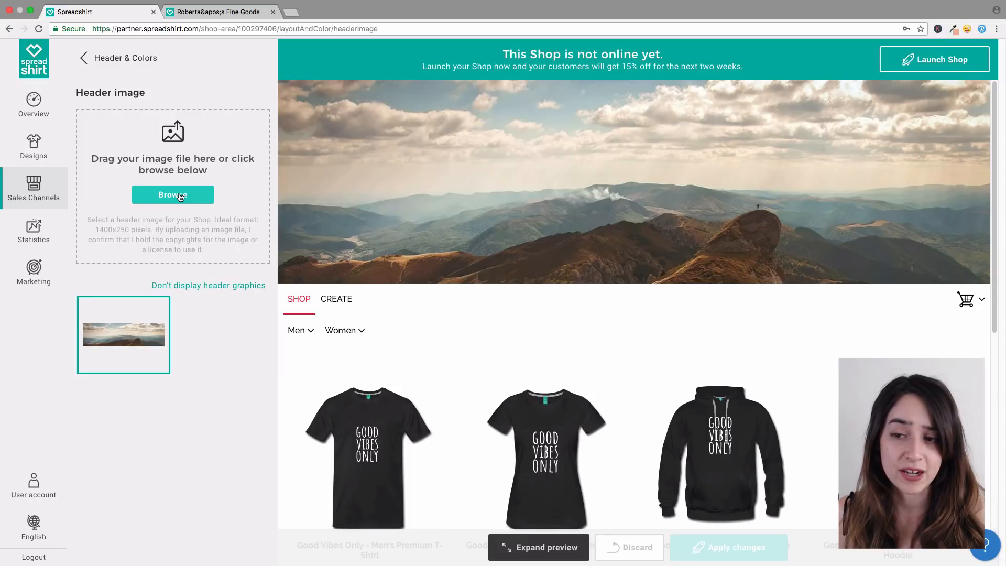
pyautogui.click(181, 197)
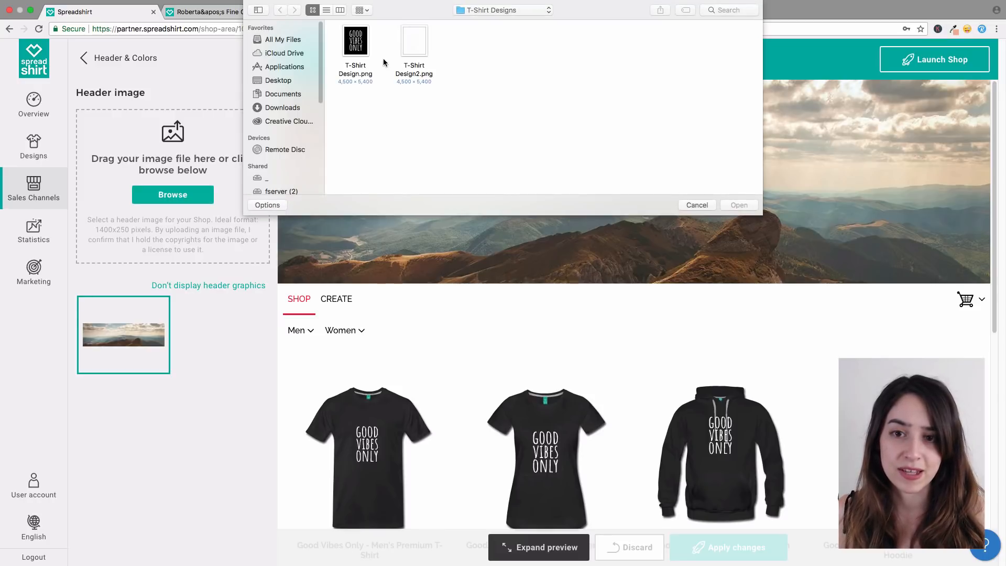
pyautogui.click(283, 82)
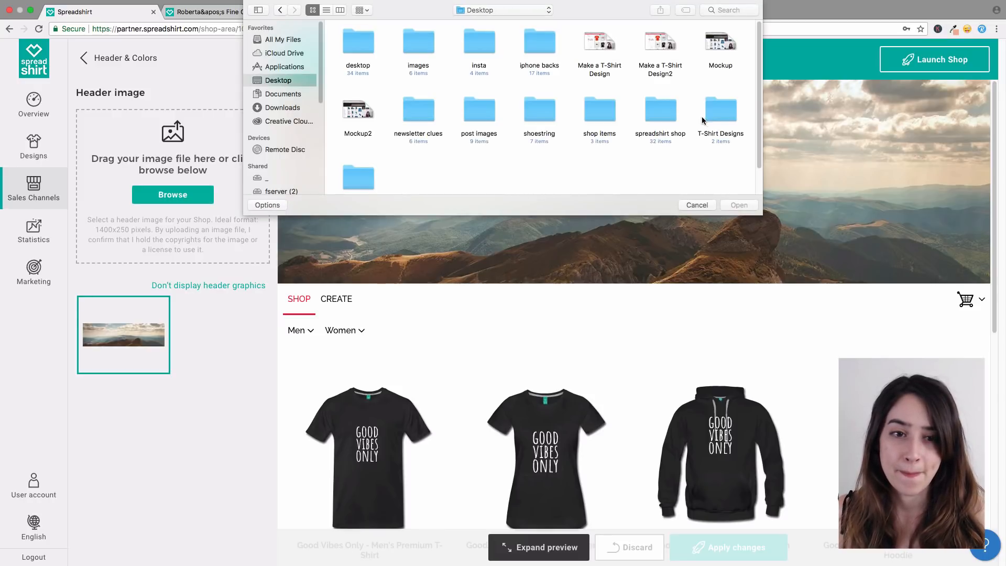
pyautogui.doubleClick(604, 113)
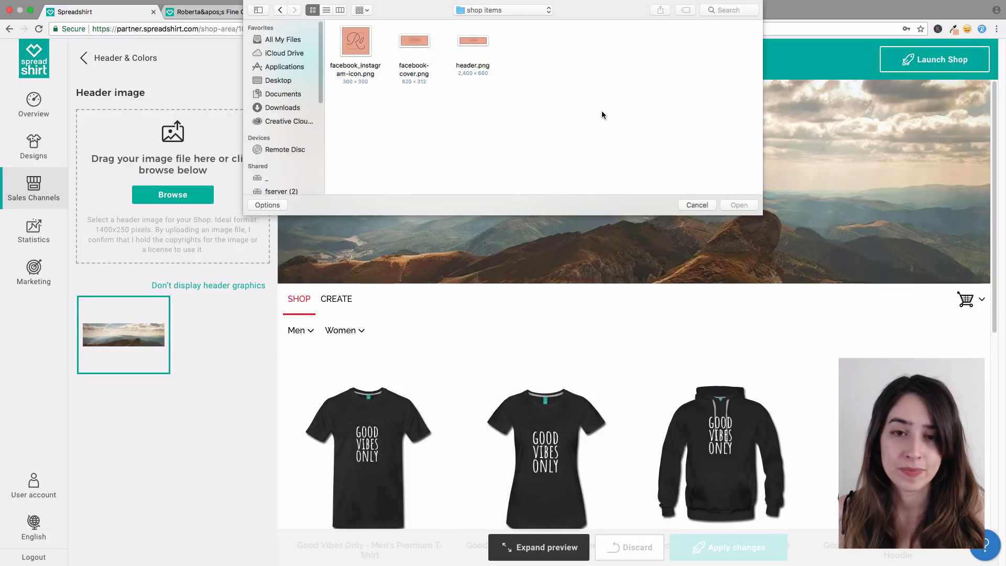
pyautogui.click(413, 45)
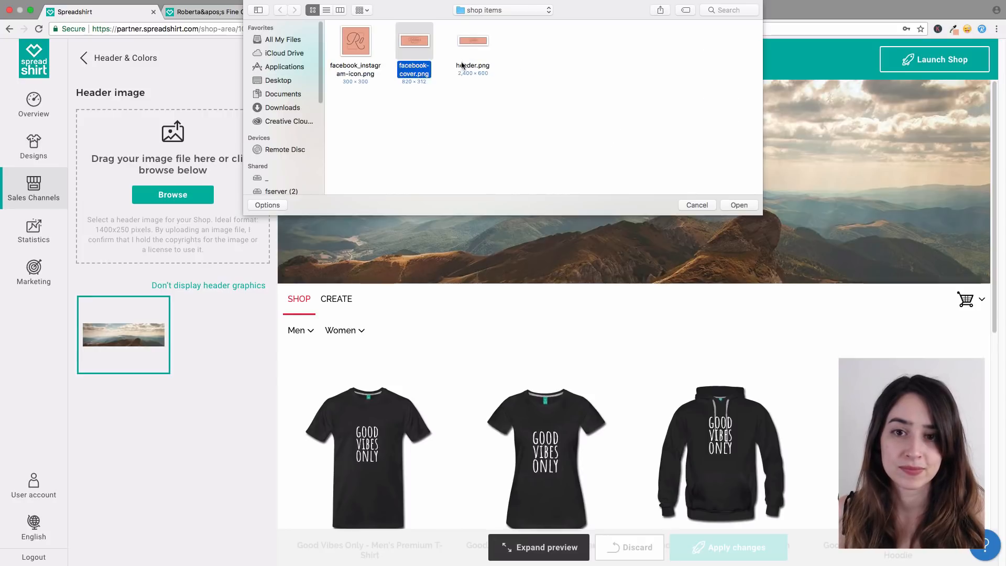
pyautogui.click(736, 205)
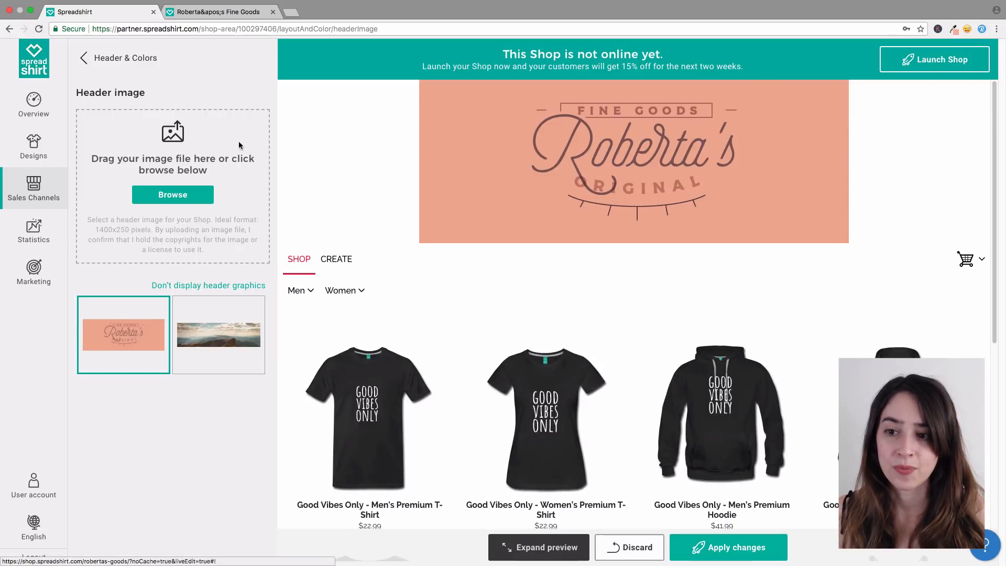
# Step: Apply the Beige colour scheme to the shop as a trial
pyautogui.click(84, 58)
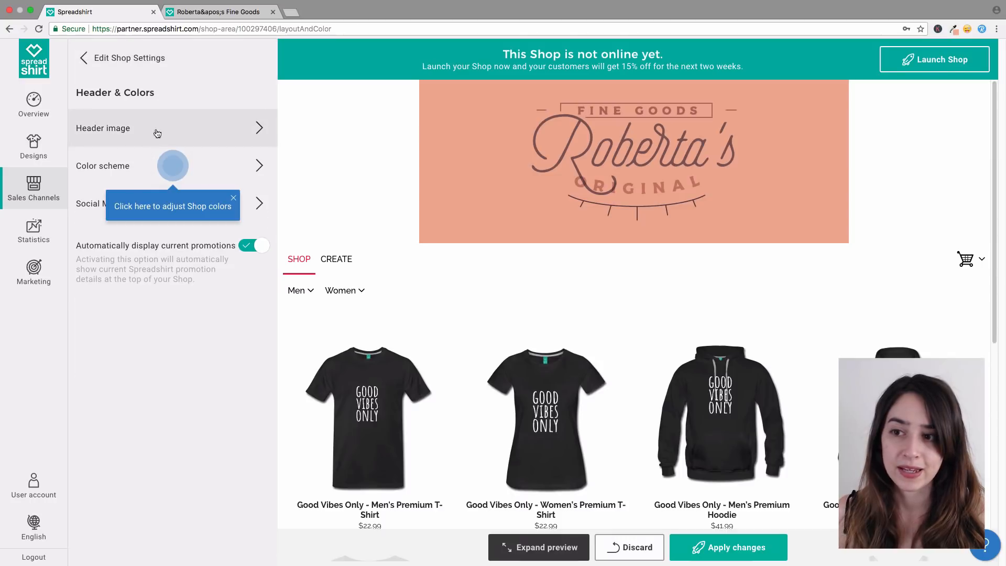
pyautogui.click(132, 167)
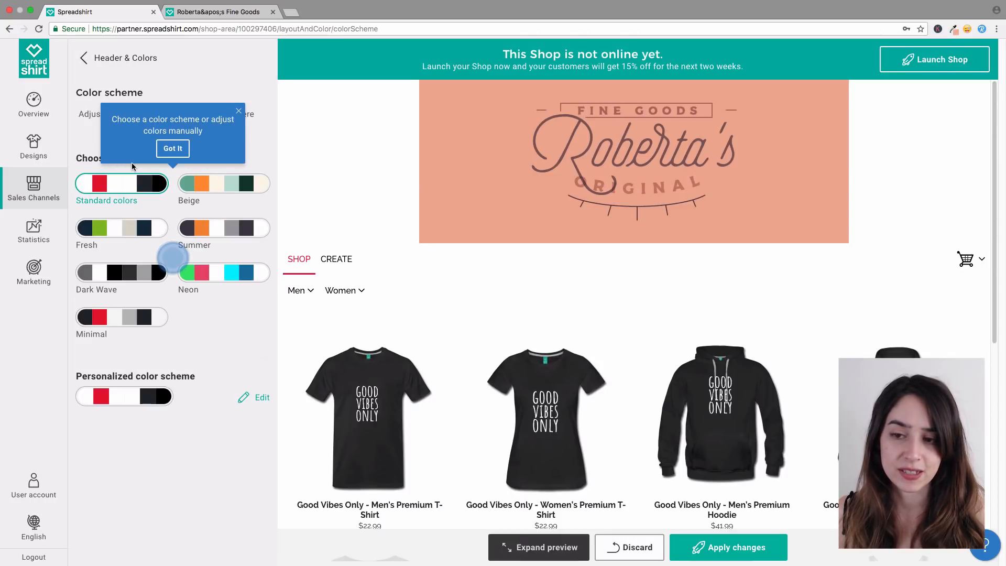
pyautogui.click(204, 188)
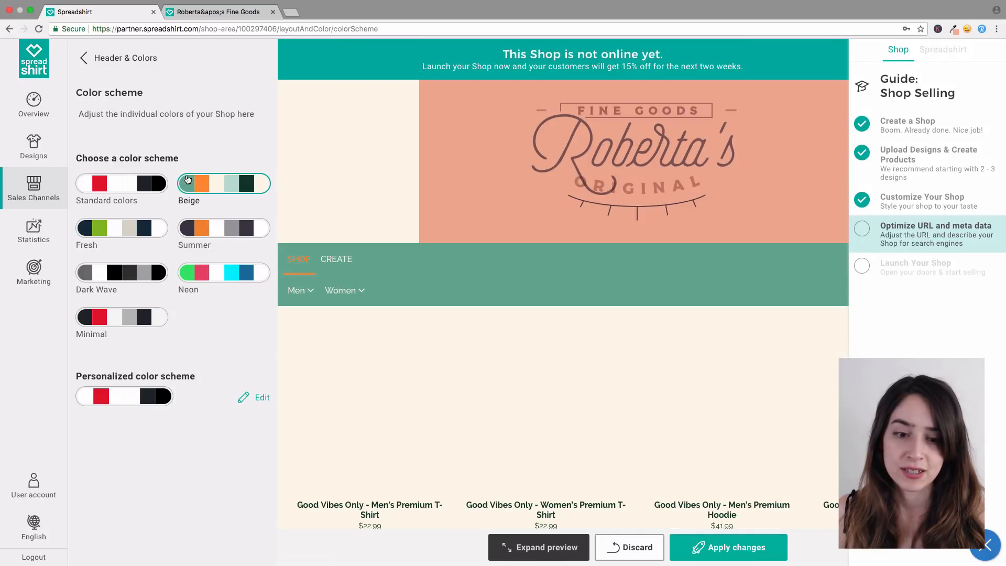
# Step: Switch to the Personalized colour scheme and start editing it
pyautogui.scroll(-7, 457, 256)
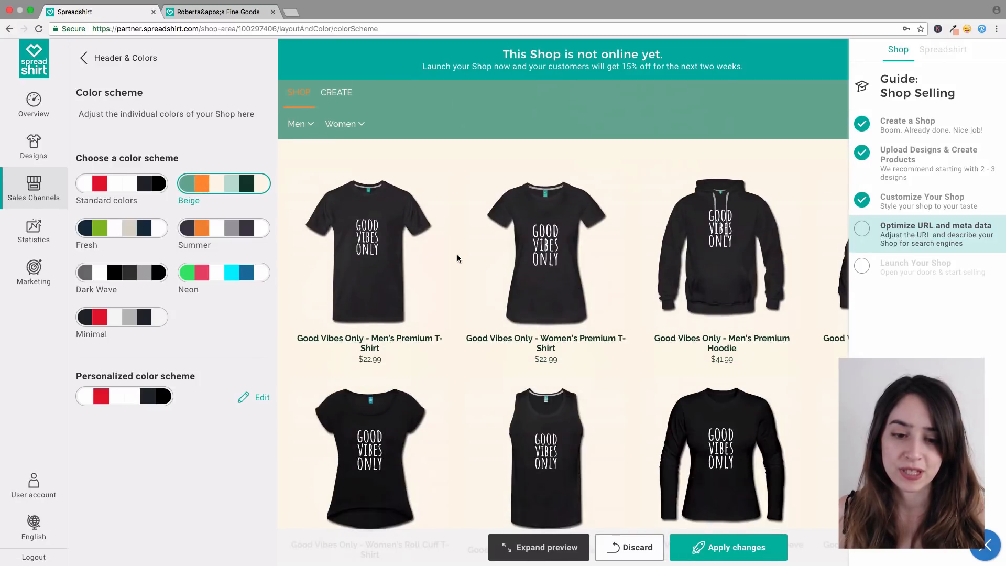
pyautogui.scroll(7, 457, 259)
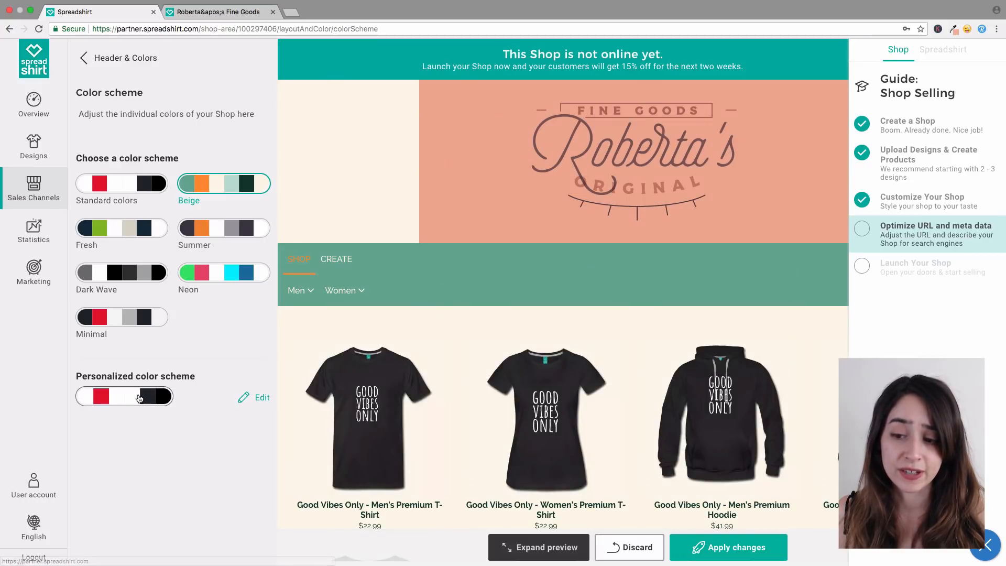
pyautogui.click(164, 400)
pyautogui.click(262, 399)
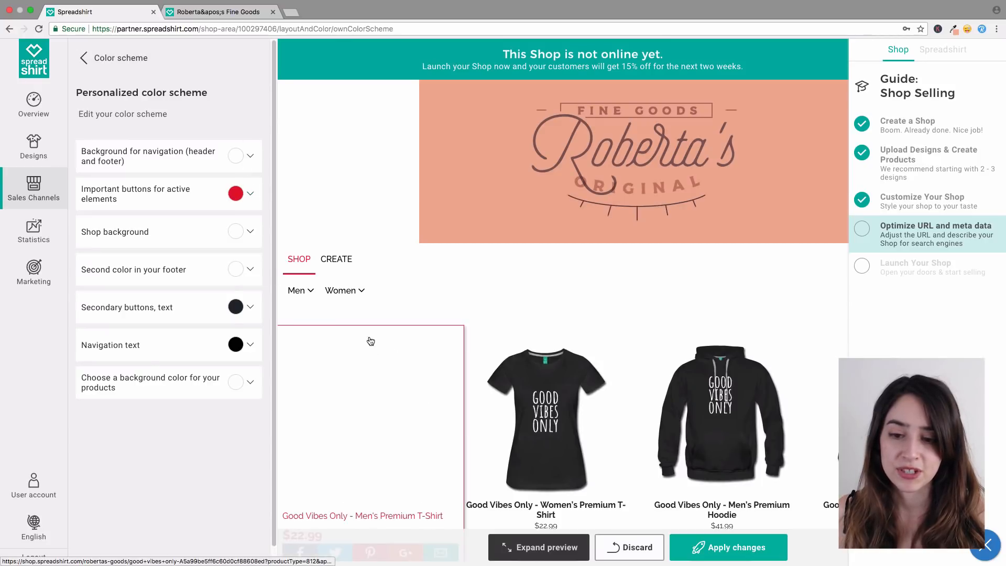
# Step: Set the product tile background colour to hex #eaa58c in the Personalized scheme
pyautogui.click(243, 386)
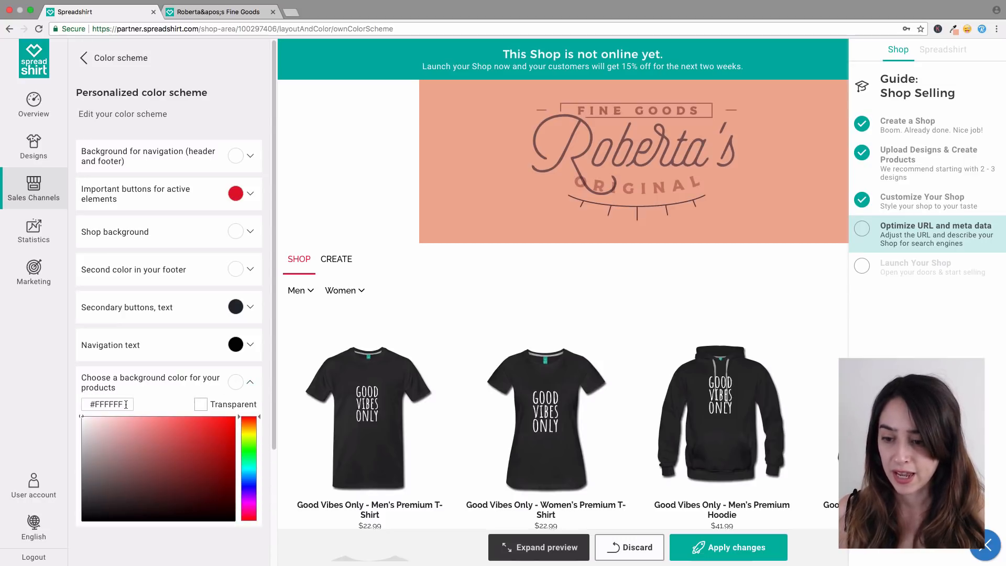
pyautogui.moveTo(121, 430); pyautogui.dragTo(192, 471)
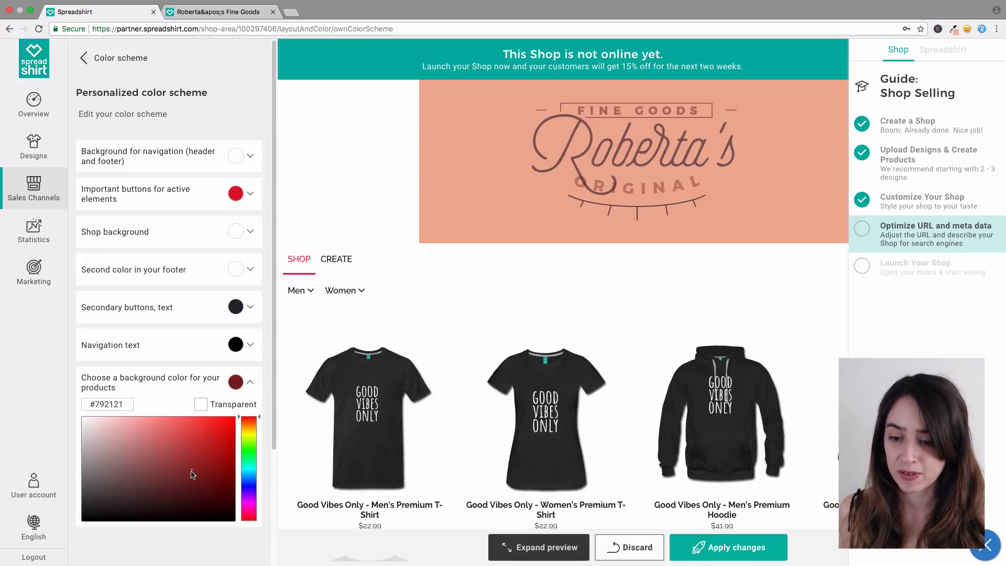
pyautogui.click(132, 407)
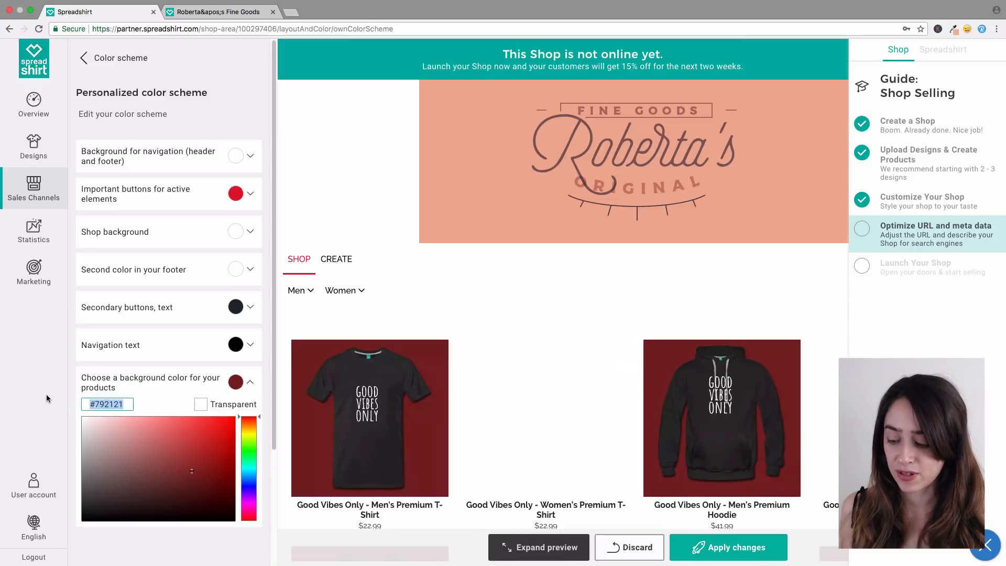
pyautogui.write('#a1f4f4')
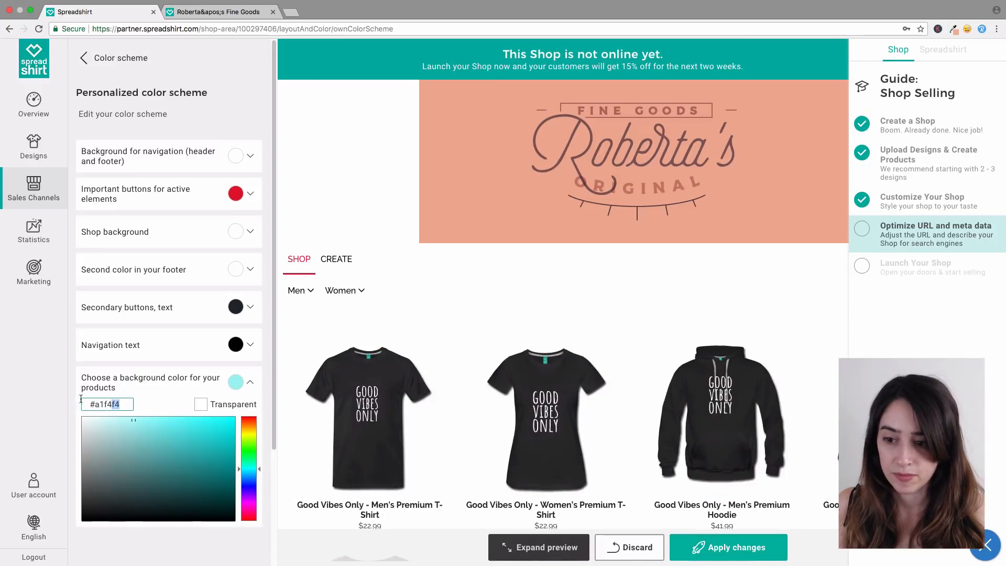
pyautogui.click(100, 406)
pyautogui.moveTo(100, 406); pyautogui.dragTo(128, 404)
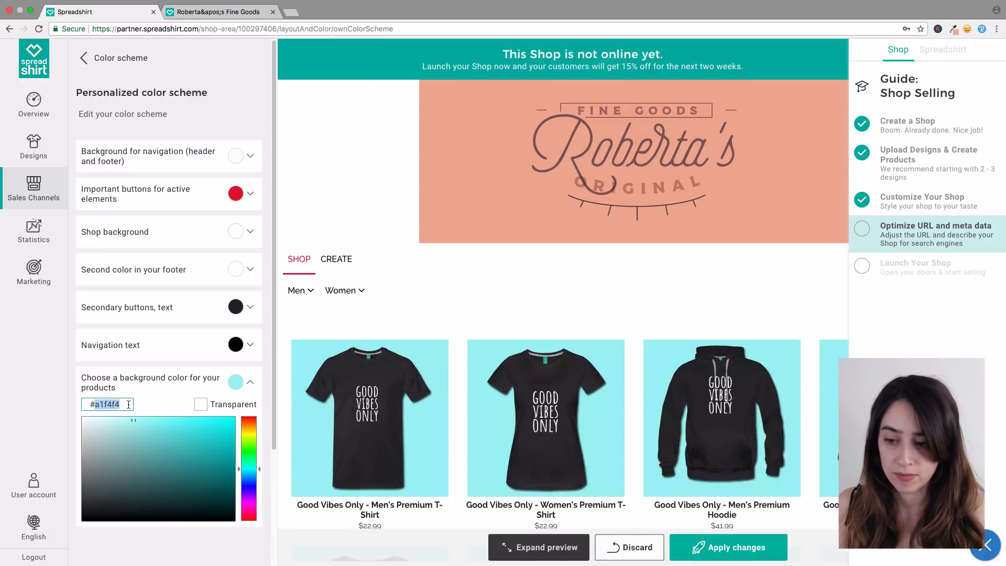
pyautogui.write('eaa5')
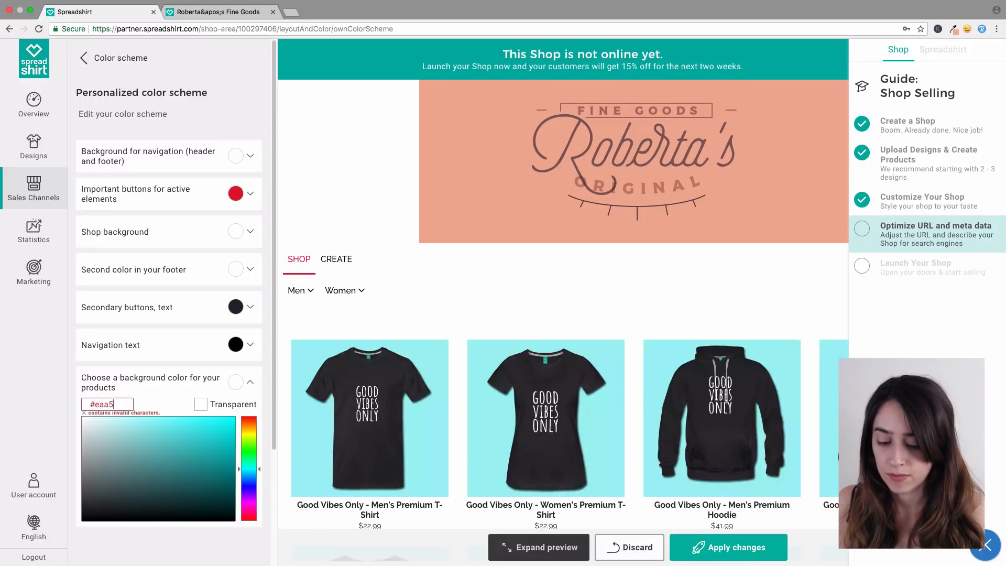
pyautogui.write('8c')
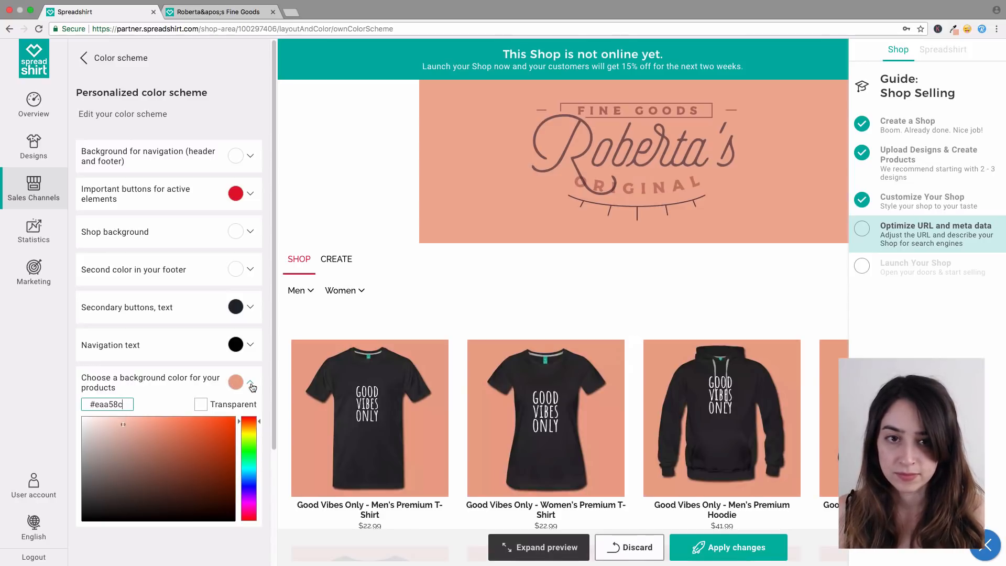
pyautogui.click(251, 383)
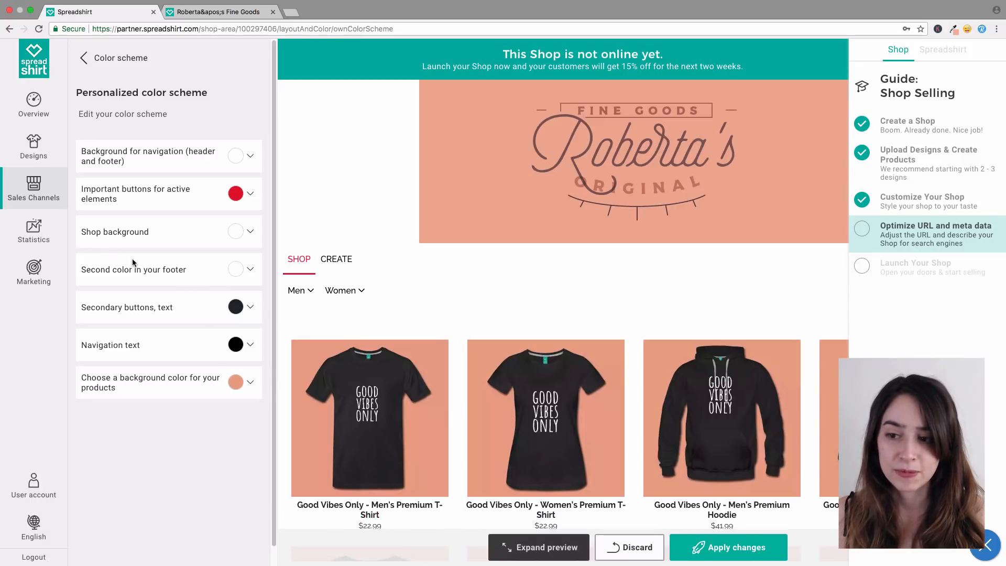
# Step: Change the shop background hex to #eaa58c, then return to Header & Colors
pyautogui.click(250, 232)
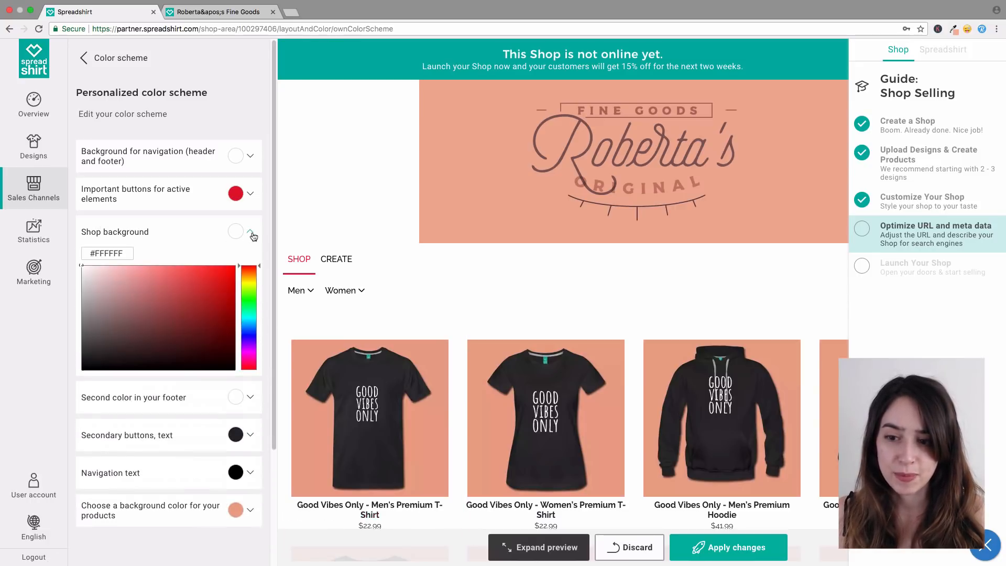
pyautogui.moveTo(124, 254); pyautogui.dragTo(95, 255)
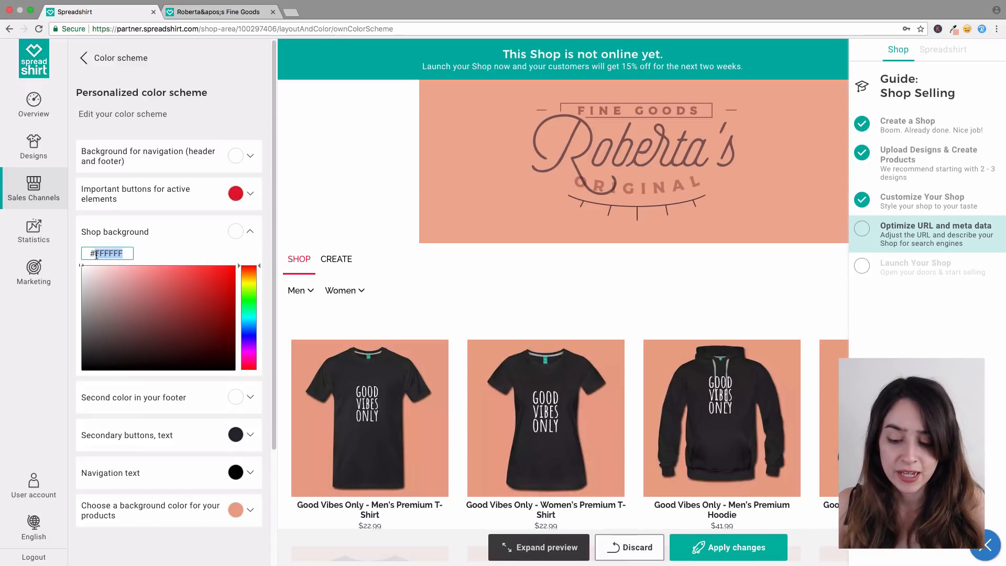
pyautogui.write('a')
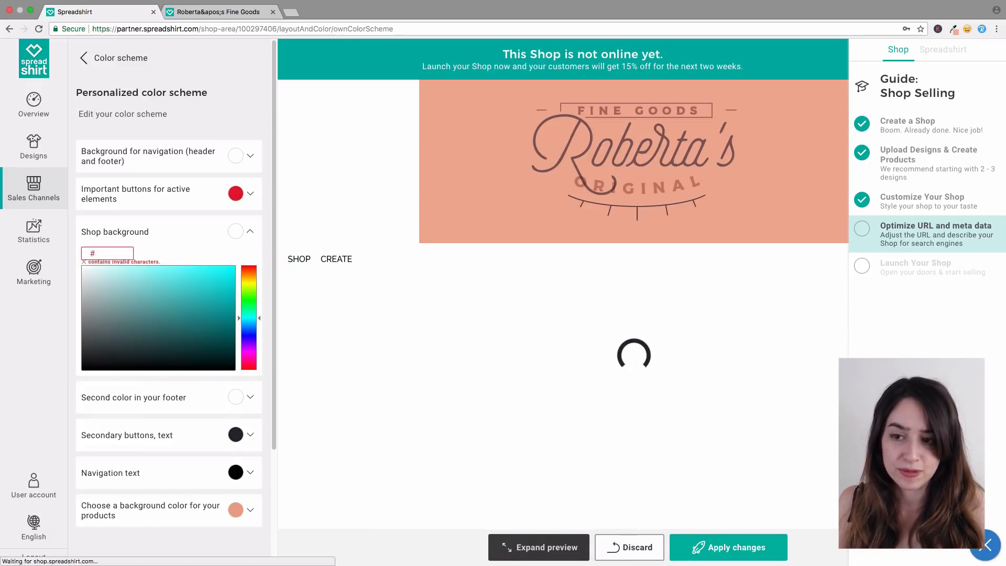
pyautogui.write('aa5')
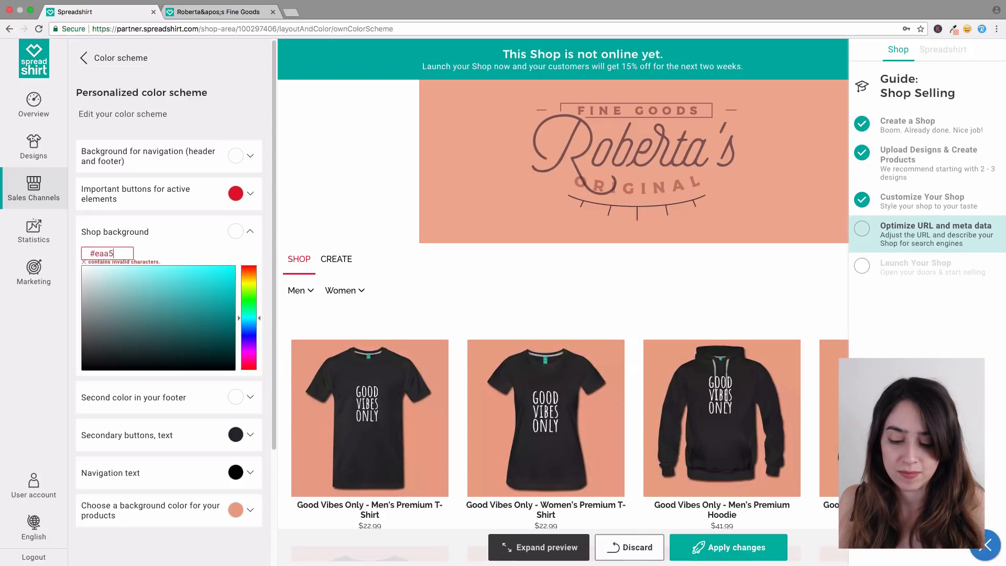
pyautogui.write('8c')
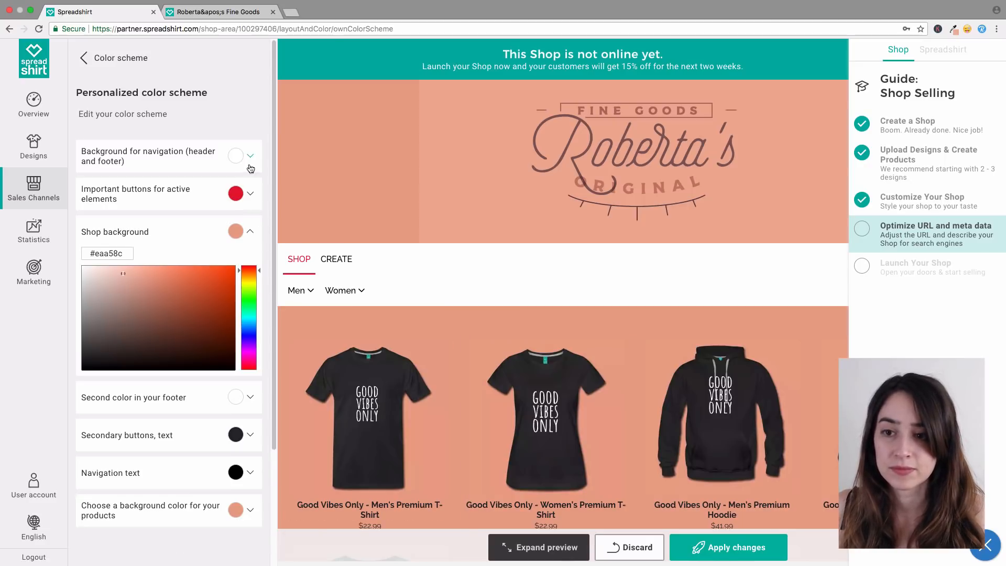
pyautogui.click(127, 68)
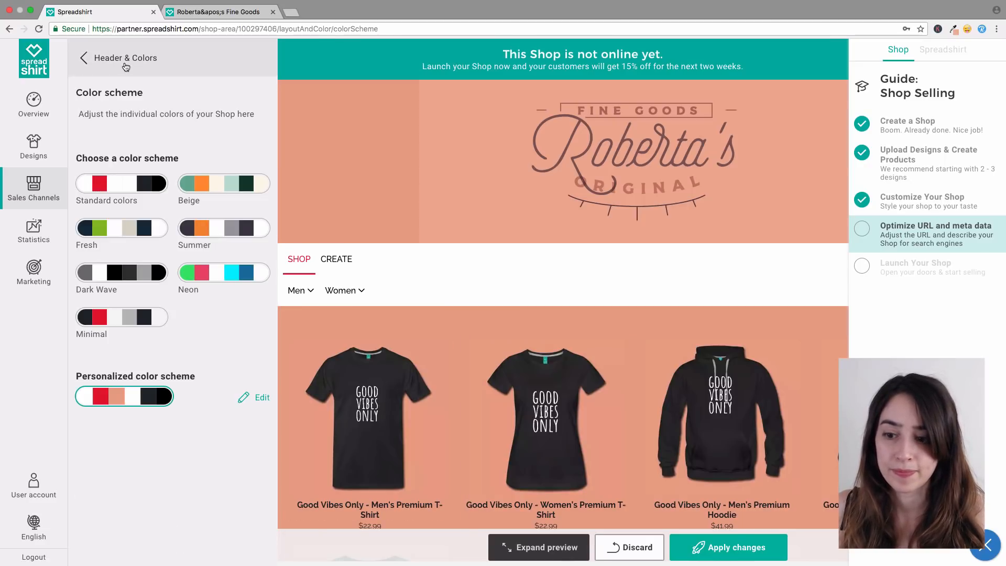
pyautogui.click(126, 66)
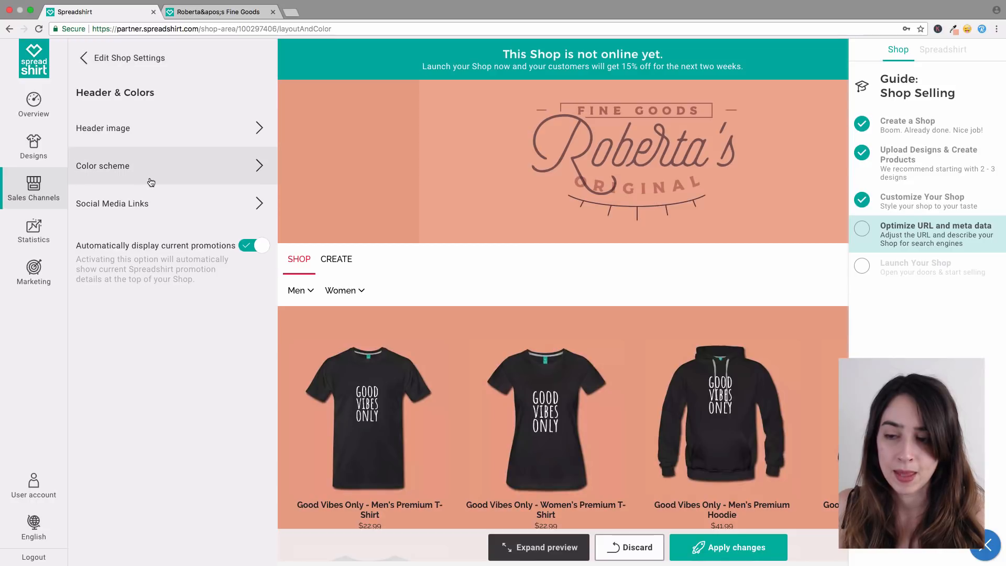
# Step: Add a Facebook social media link with the owner's Facebook username, then leave the link settings
pyautogui.click(167, 205)
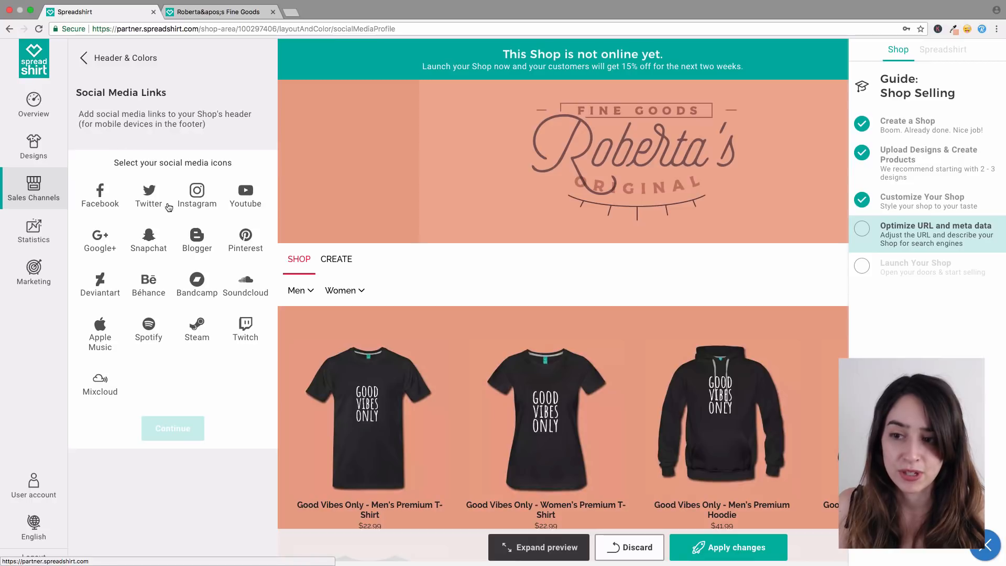
pyautogui.click(100, 199)
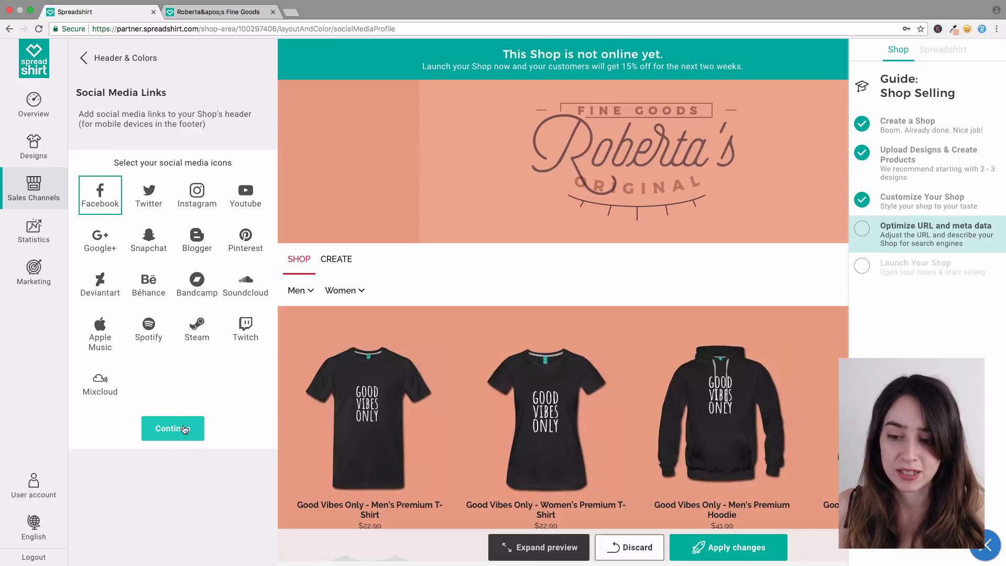
pyautogui.click(176, 428)
pyautogui.click(172, 158)
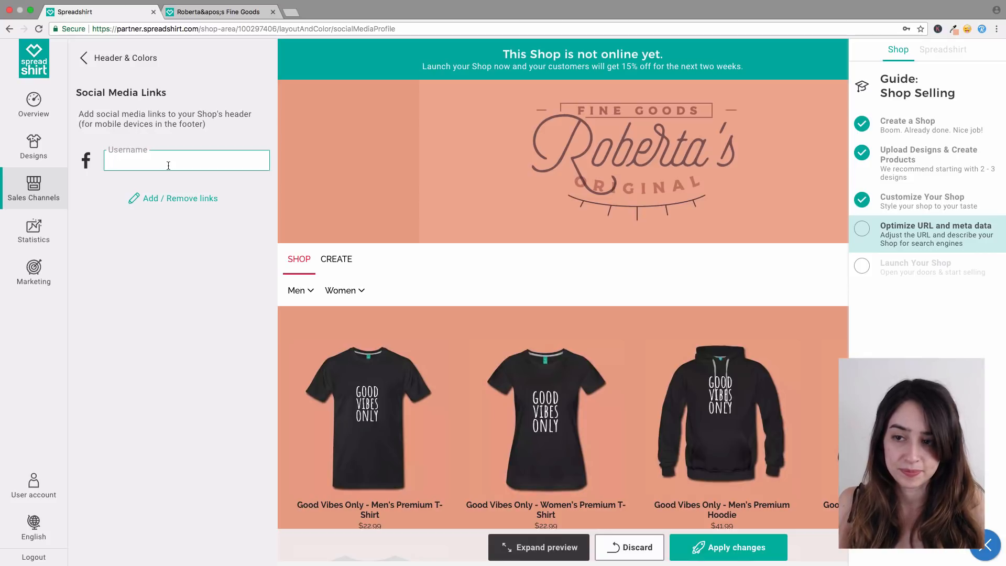
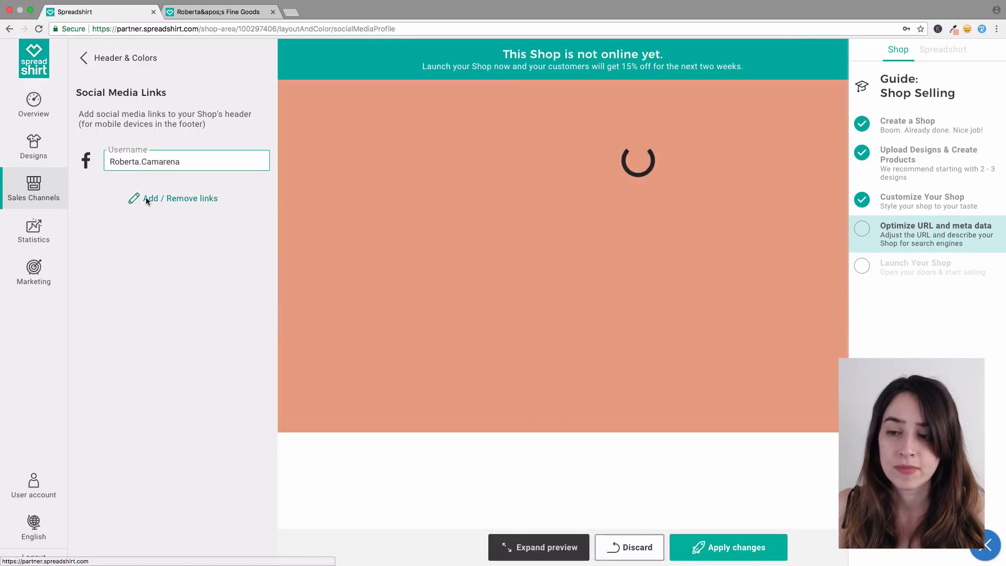
pyautogui.click(147, 199)
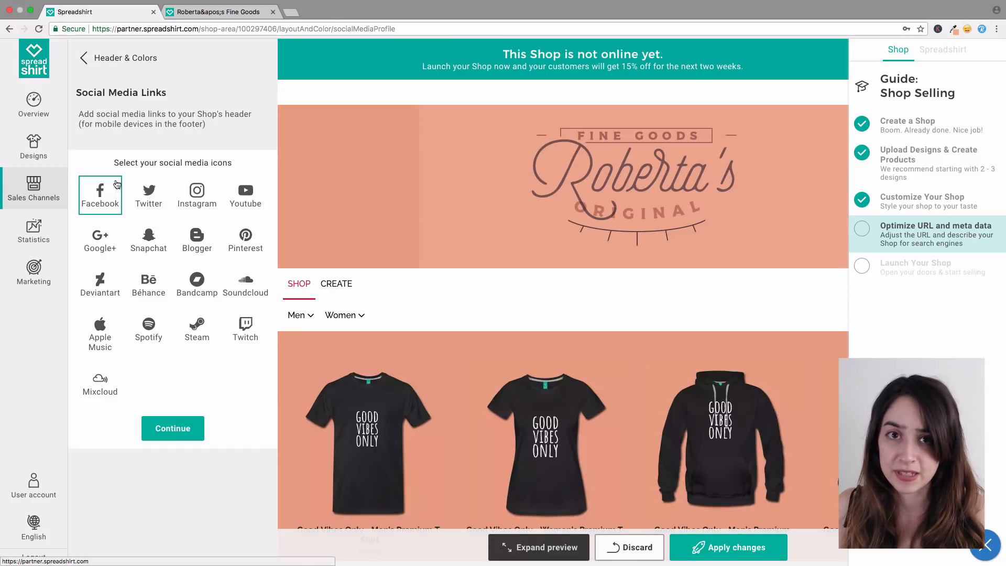
pyautogui.click(105, 65)
# Step: On the Product List Page, turn off product prices, keeping social sharing on and items shown as Products
pyautogui.click(106, 62)
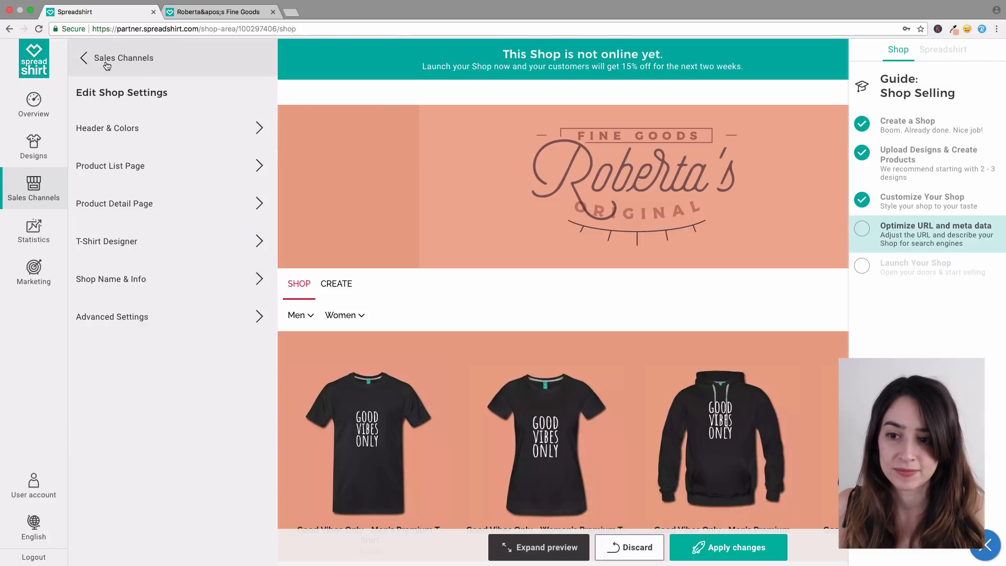
pyautogui.click(223, 175)
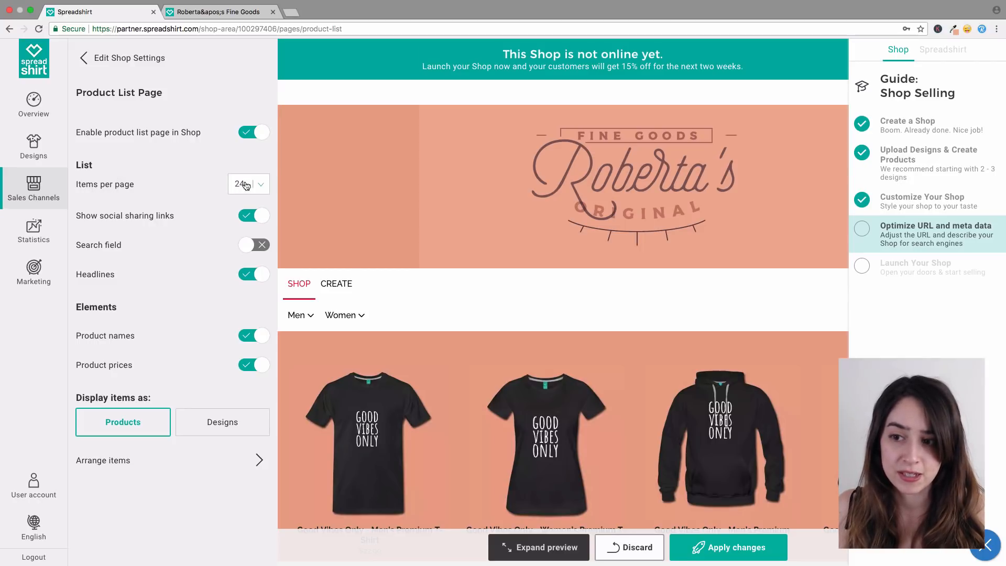
pyautogui.click(243, 219)
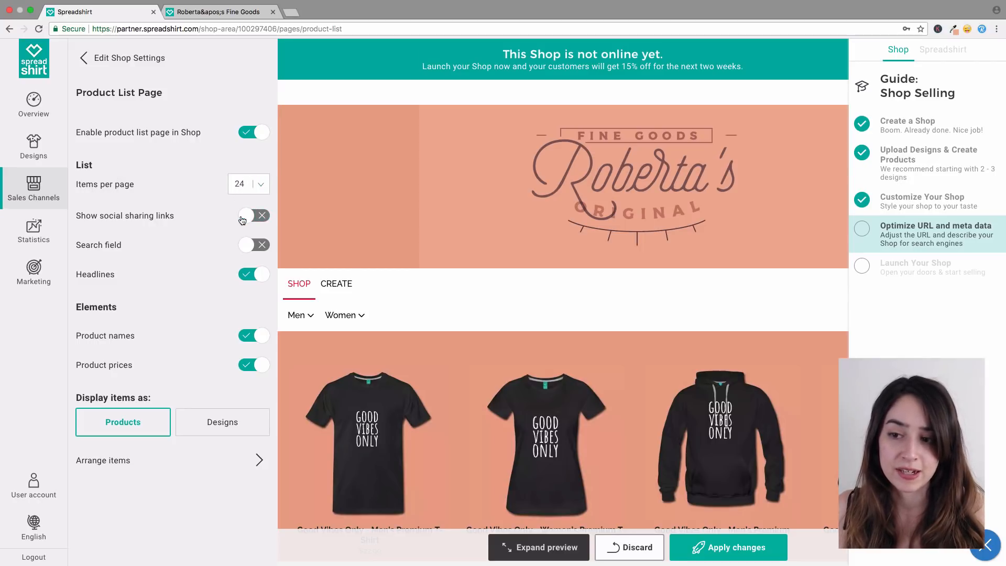
pyautogui.click(244, 219)
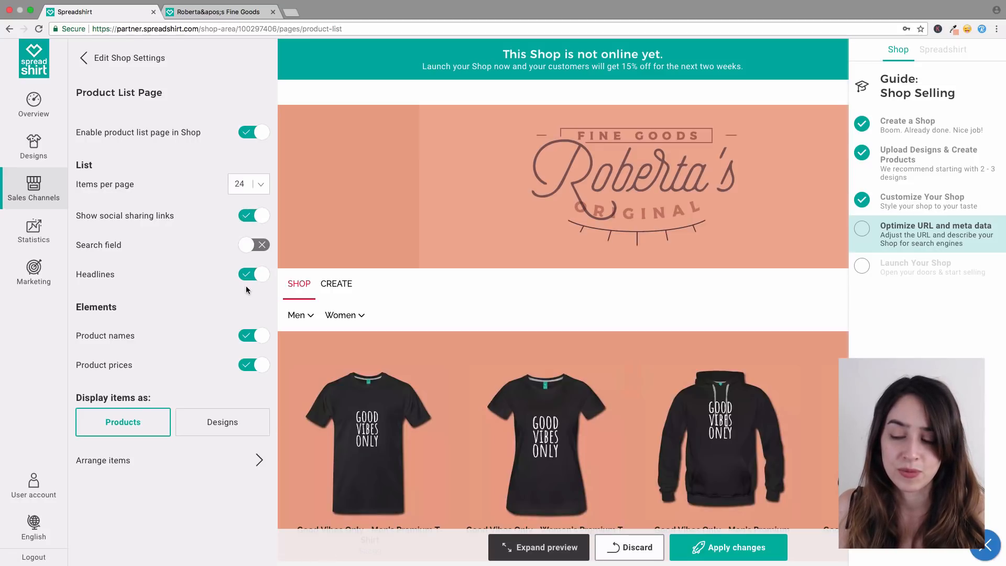
pyautogui.scroll(-3, 382, 342)
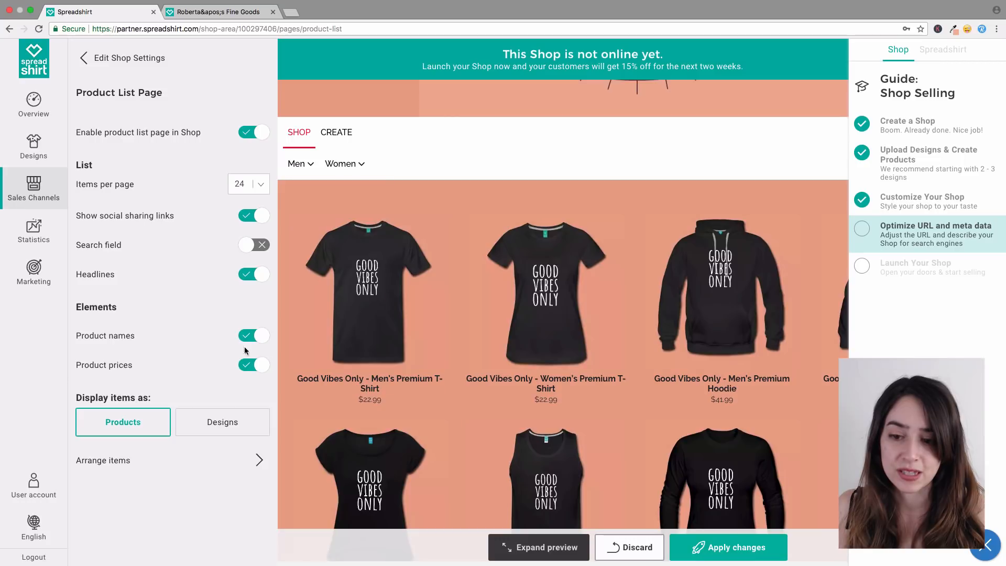
pyautogui.click(252, 367)
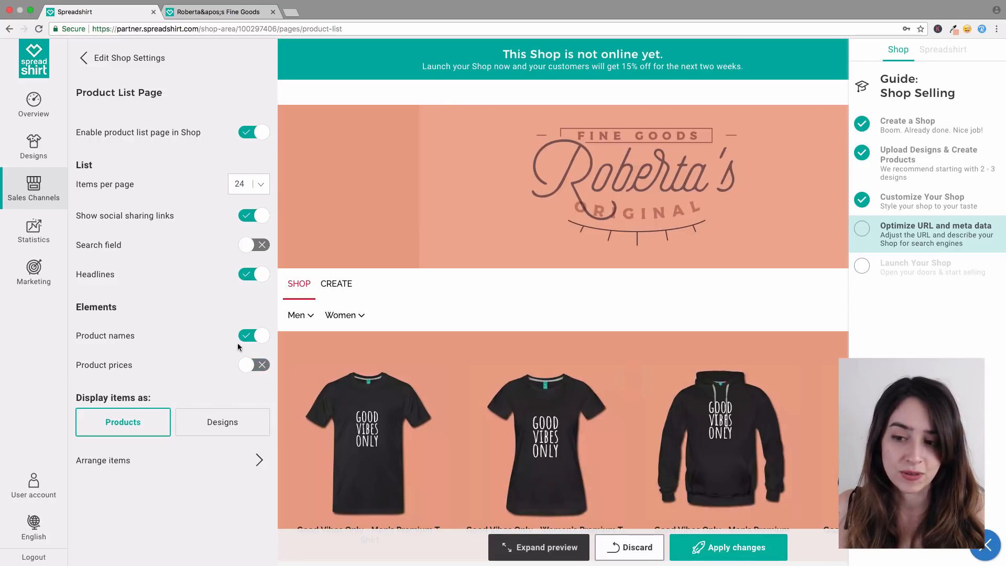
pyautogui.scroll(-3, 315, 362)
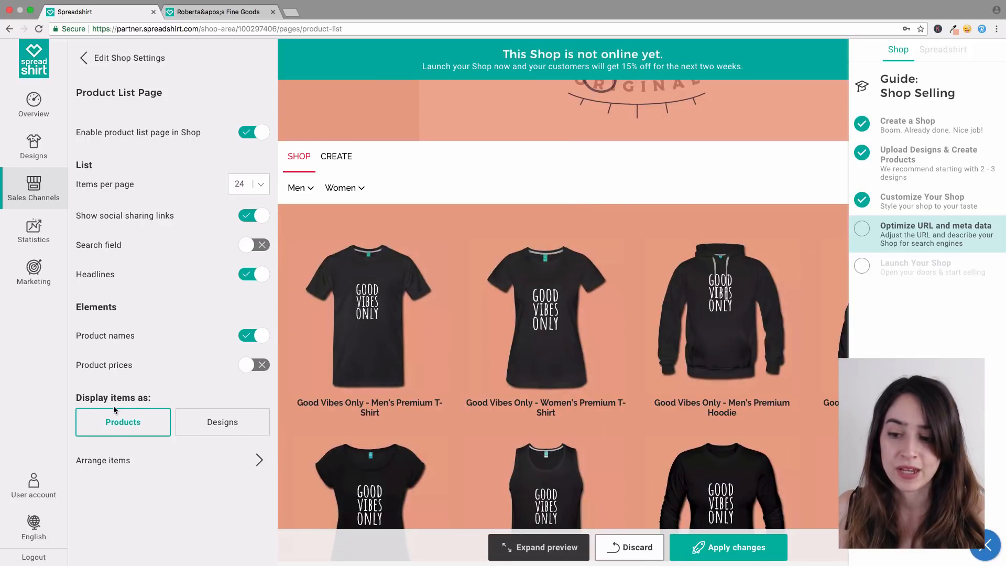
pyautogui.click(188, 429)
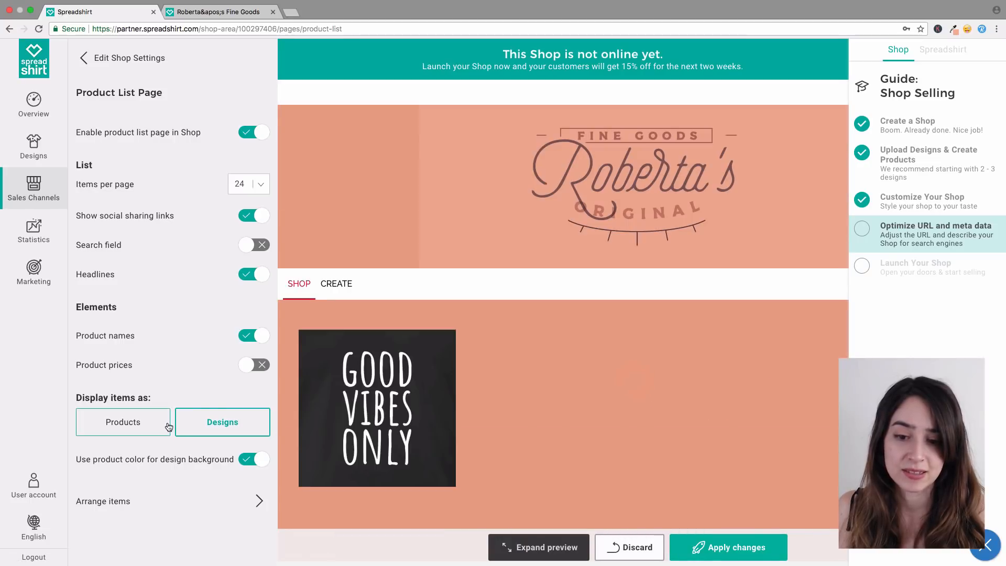
pyautogui.click(164, 424)
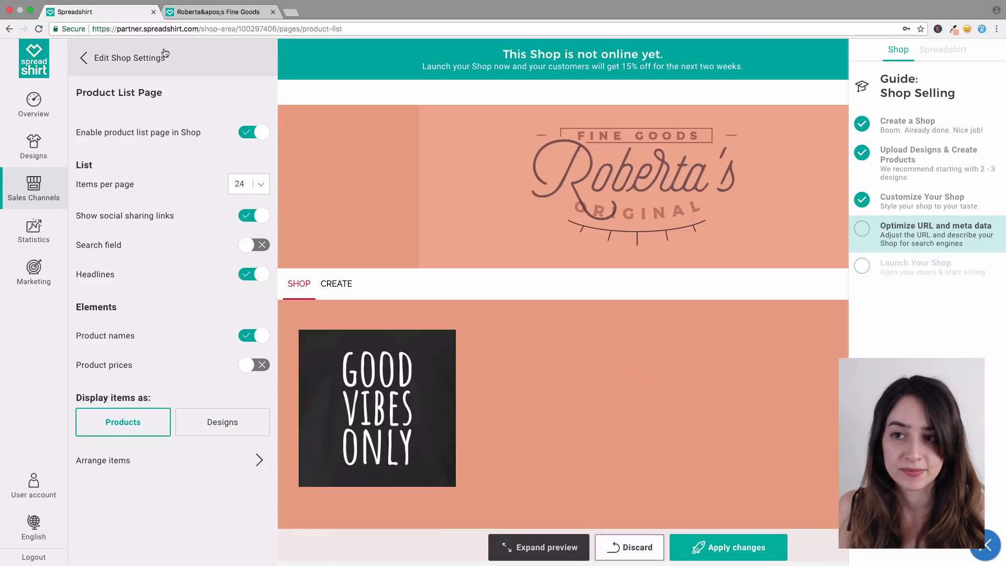
pyautogui.click(161, 59)
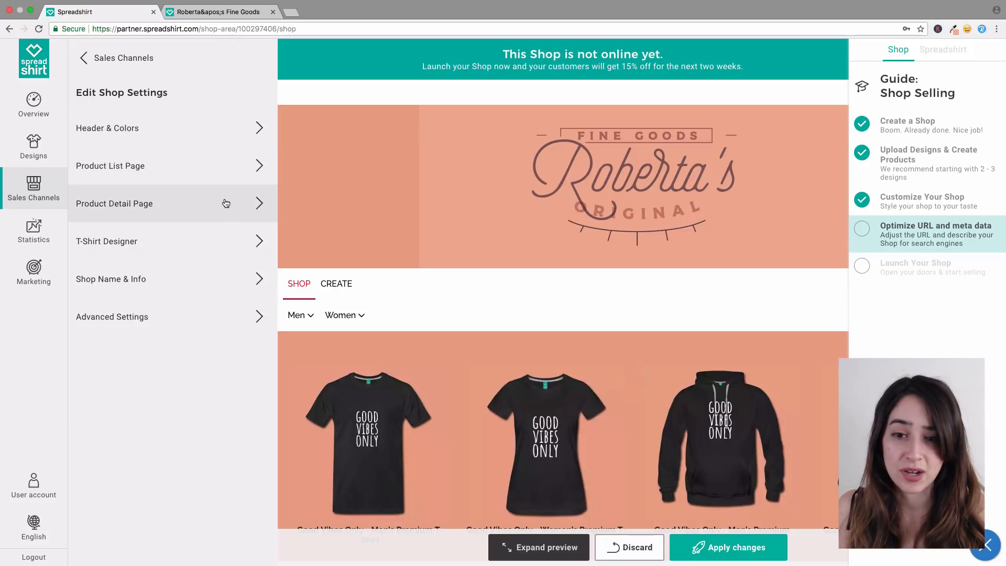
# Step: Switch the Product Detail Page to left-aligned product placement, then return to Edit Shop Settings
pyautogui.click(226, 204)
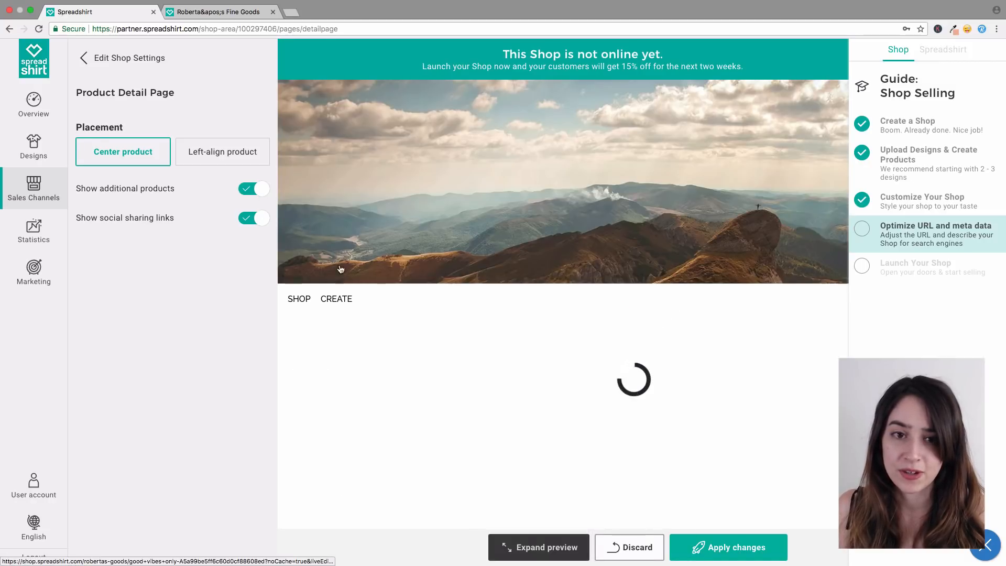
pyautogui.scroll(-3, 454, 343)
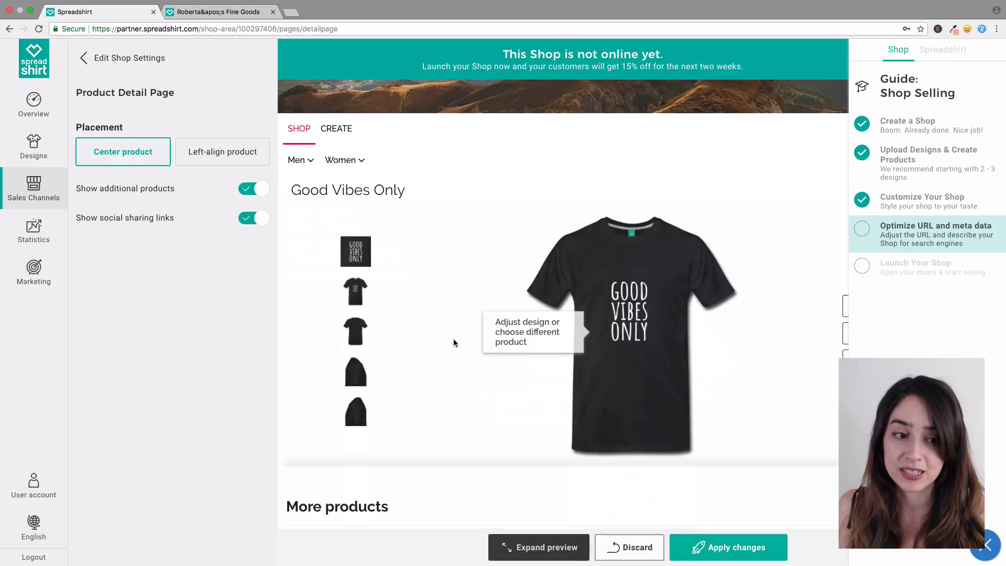
pyautogui.scroll(-1, 453, 342)
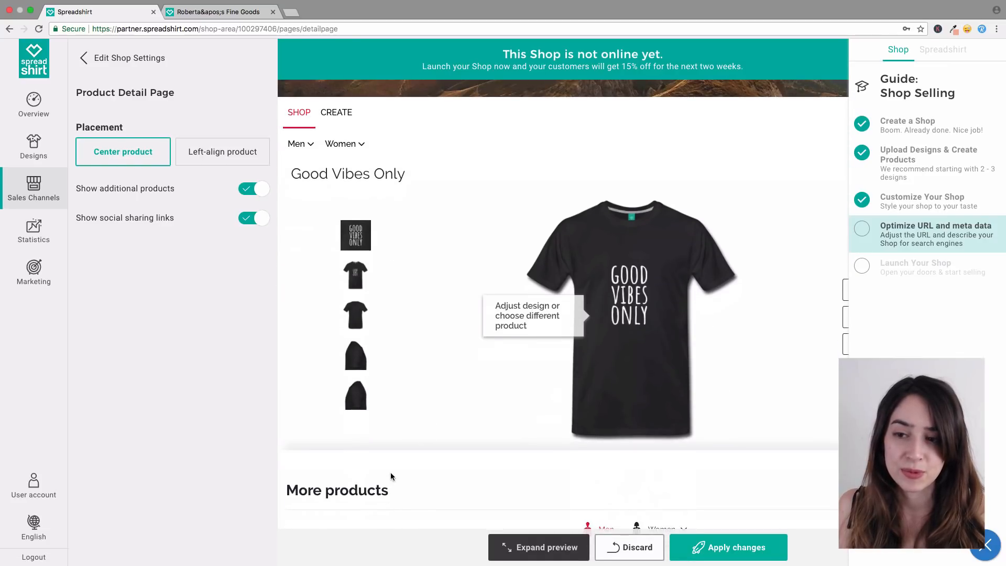
pyautogui.click(212, 158)
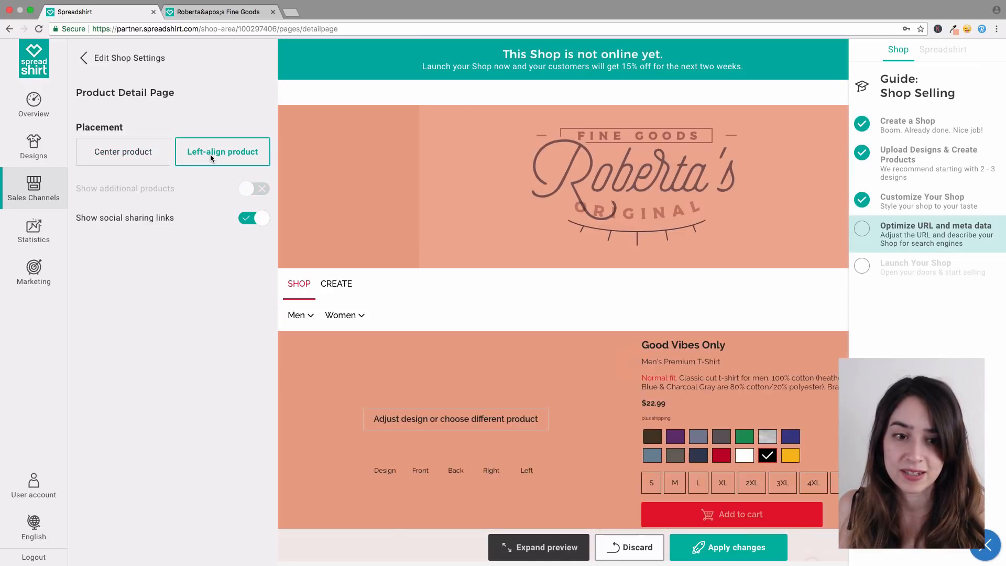
pyautogui.scroll(-5, 373, 169)
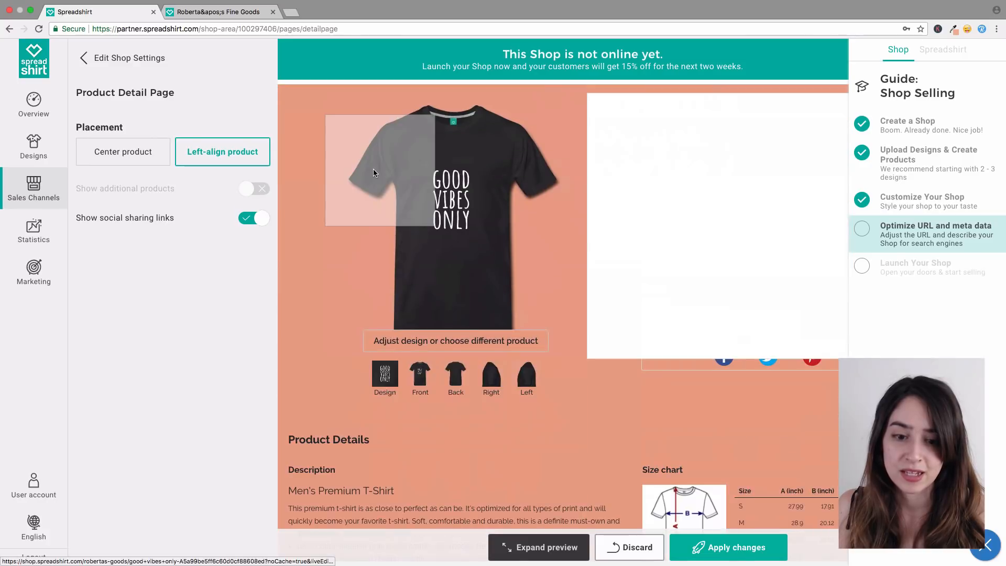
pyautogui.scroll(-2, 367, 170)
pyautogui.scroll(-2, 338, 351)
pyautogui.scroll(1, 337, 348)
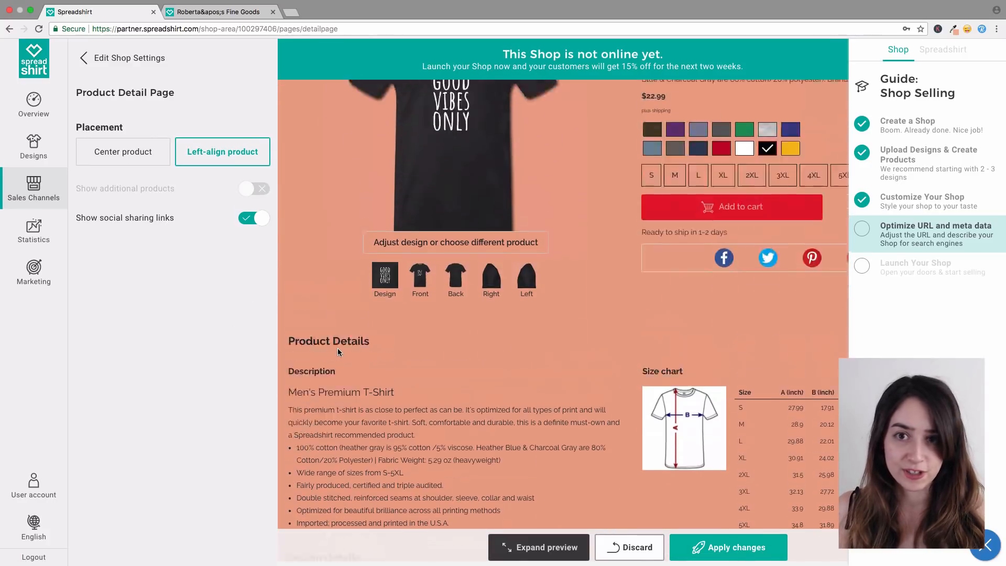
pyautogui.scroll(6, 337, 348)
pyautogui.click(129, 57)
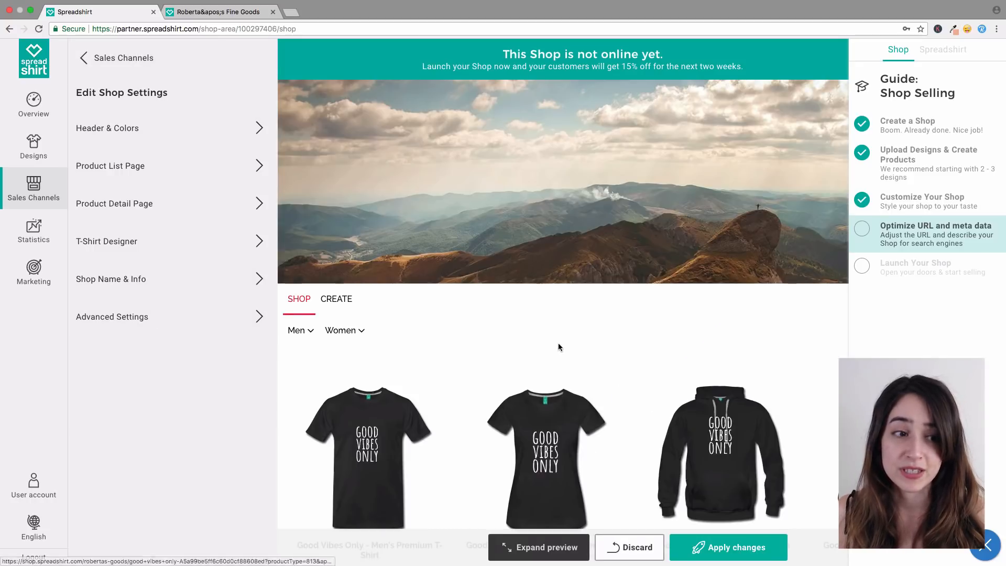
# Step: Leave shop editing for the Sales Channels overview and apply all pending shop changes
pyautogui.click(136, 281)
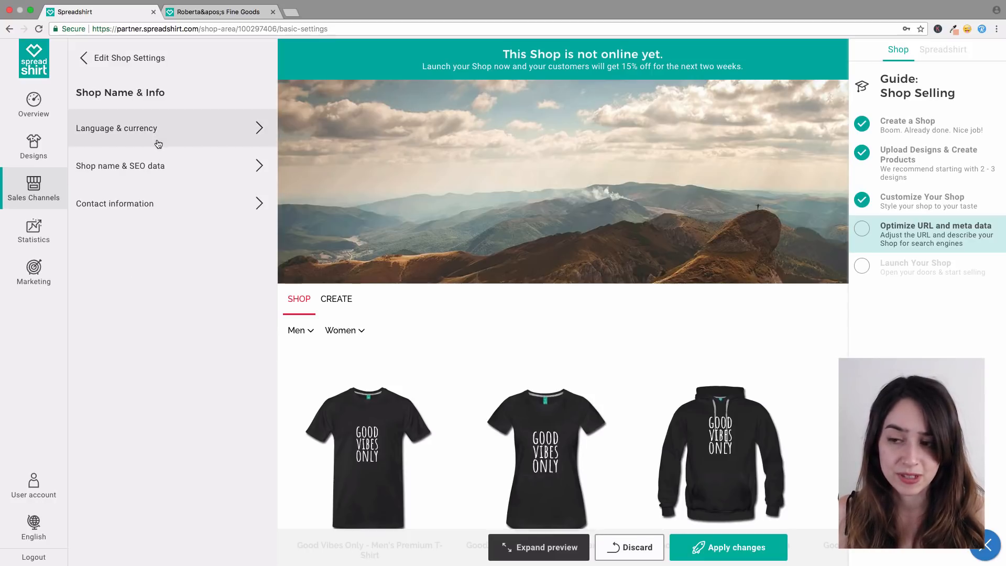
pyautogui.click(95, 65)
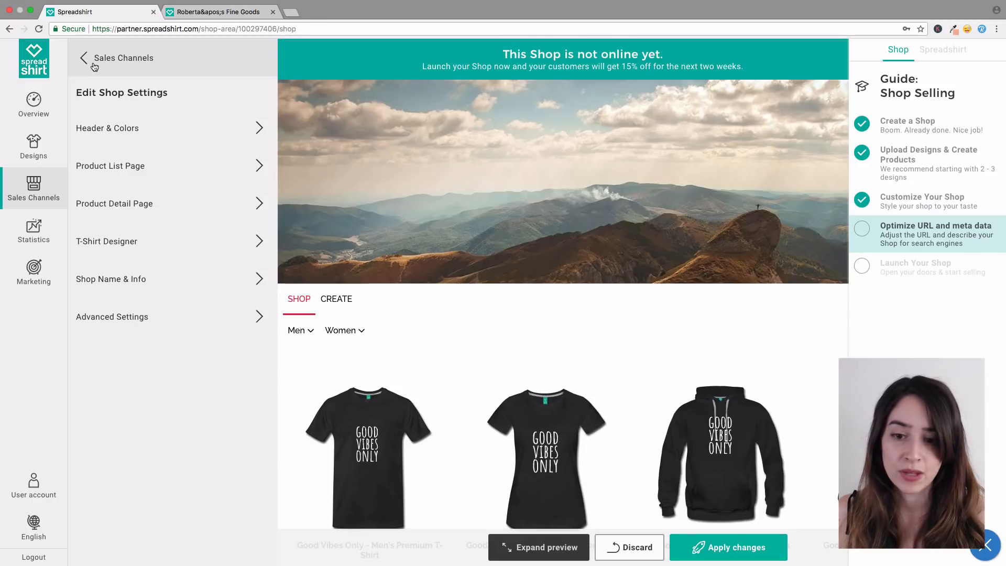
pyautogui.click(93, 63)
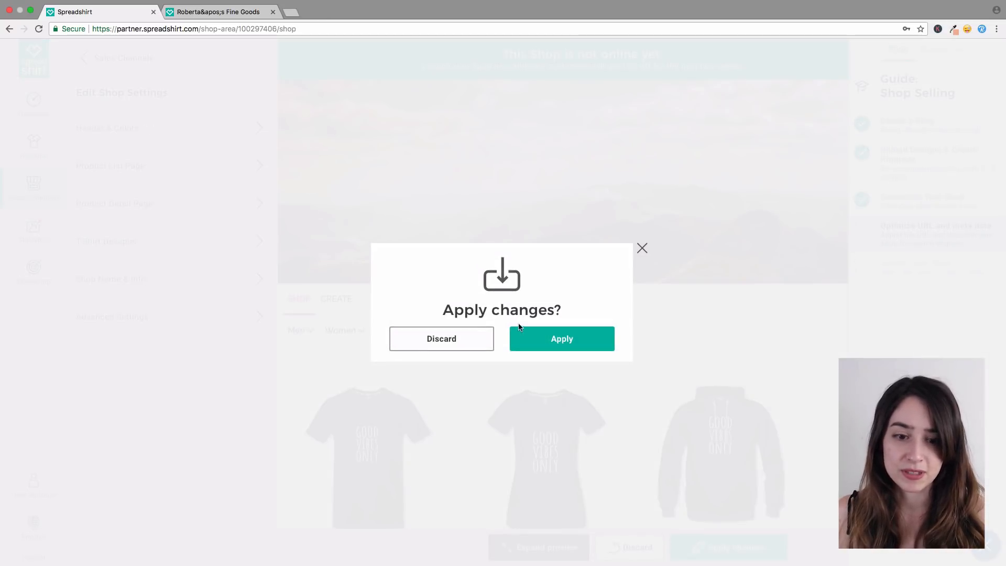
pyautogui.click(534, 334)
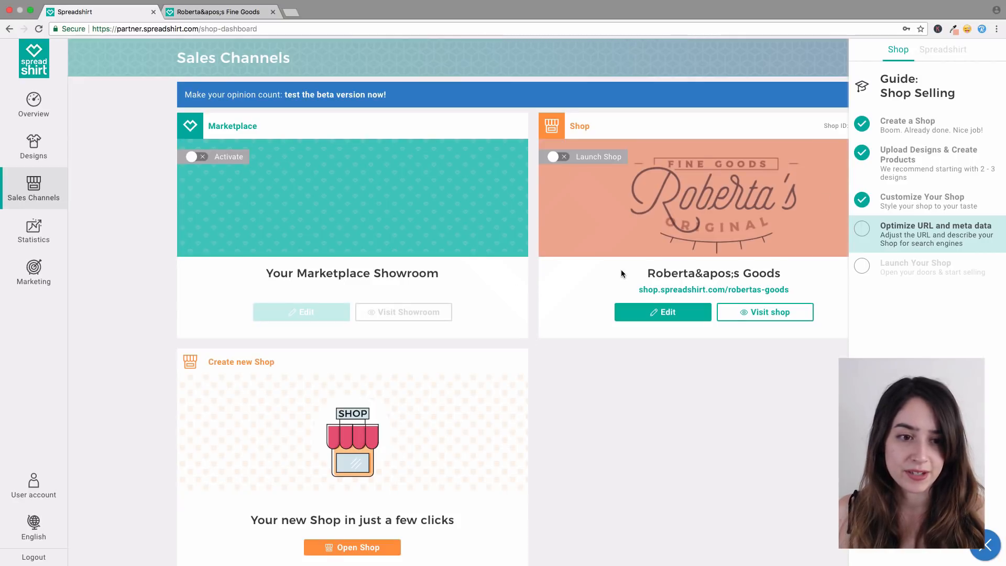
# Step: Hide the selling guide, reopen shop editing, and go to Shop Name & Info's name and SEO data
pyautogui.click(935, 247)
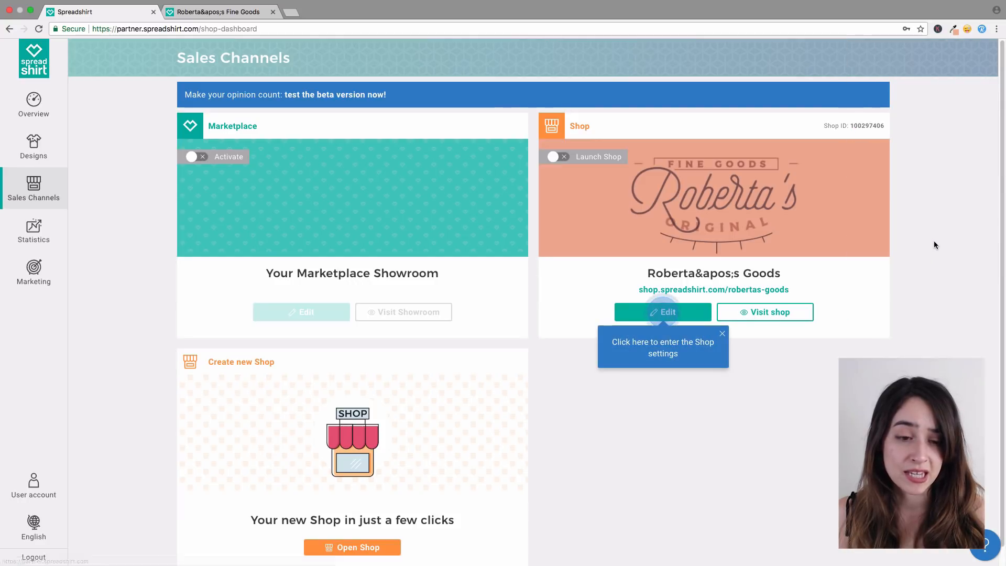
pyautogui.click(684, 315)
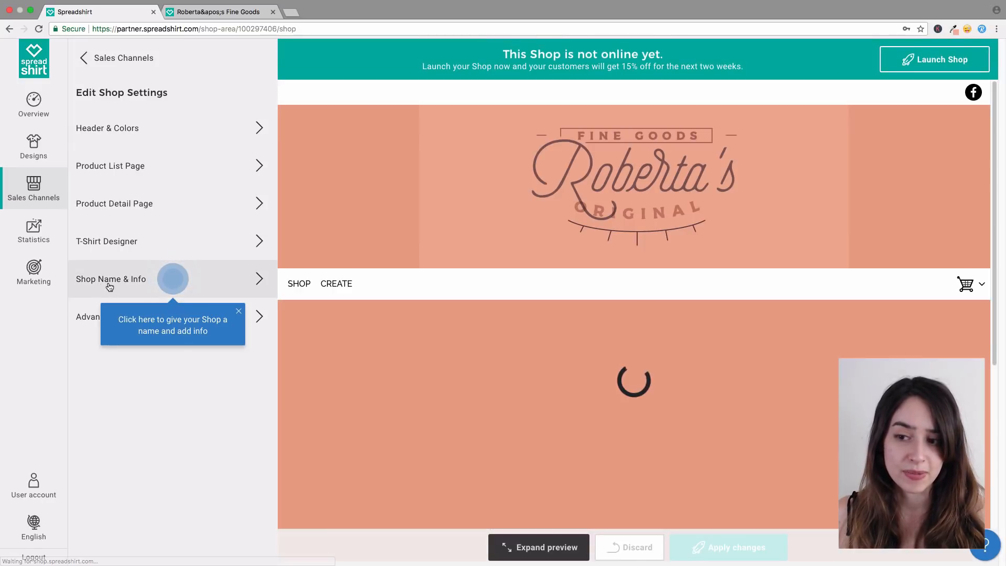
pyautogui.click(109, 285)
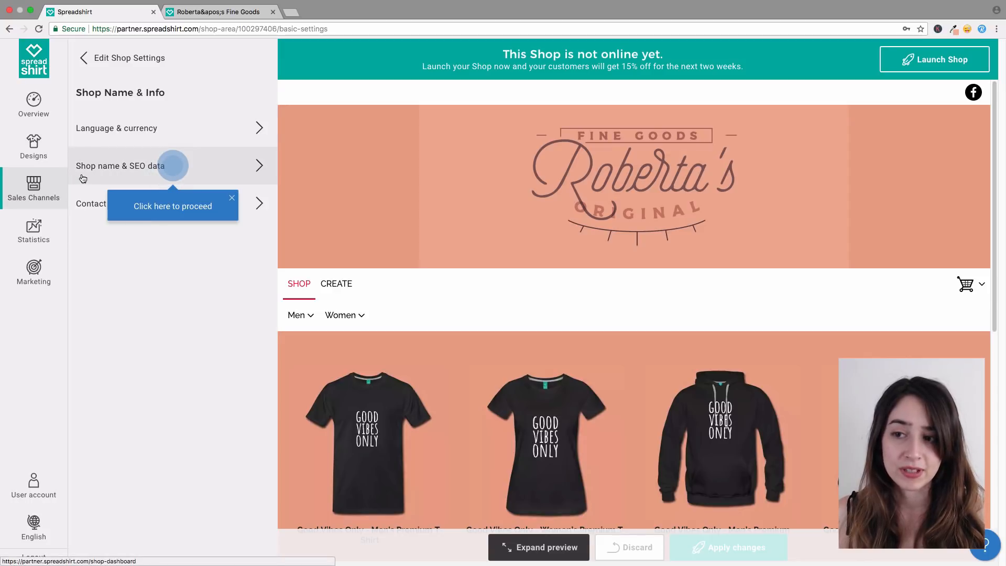
pyautogui.click(105, 168)
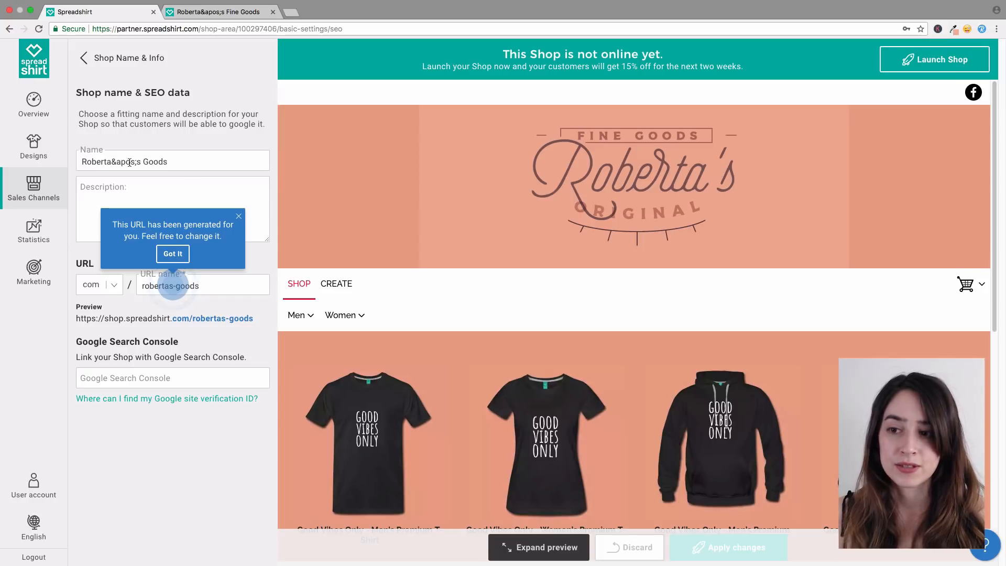
# Step: Enter the description 'Roberta's Fine Goods carries… high quality goods for the entire family.' and return to Shop Name & Info
pyautogui.click(127, 195)
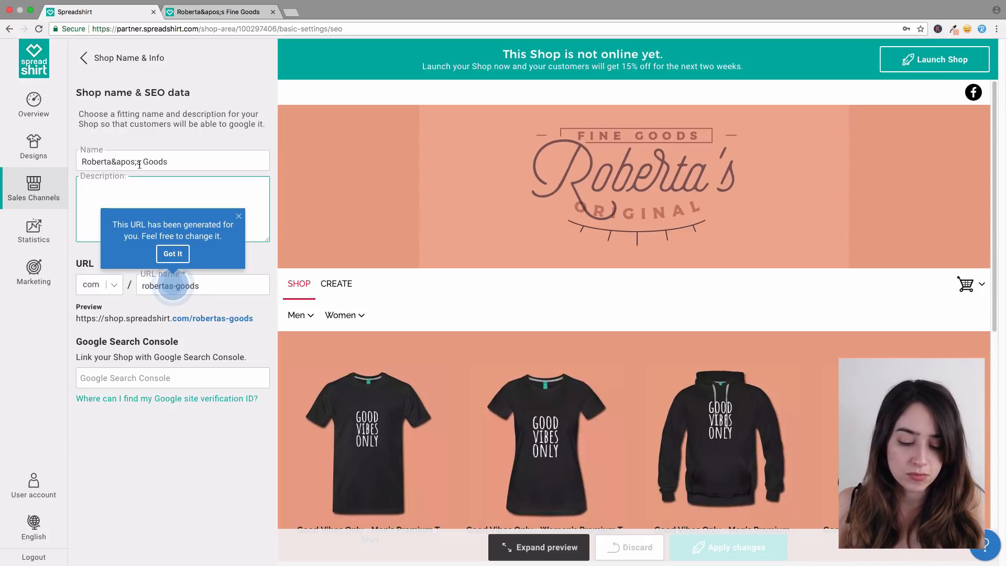
pyautogui.write('Robert')
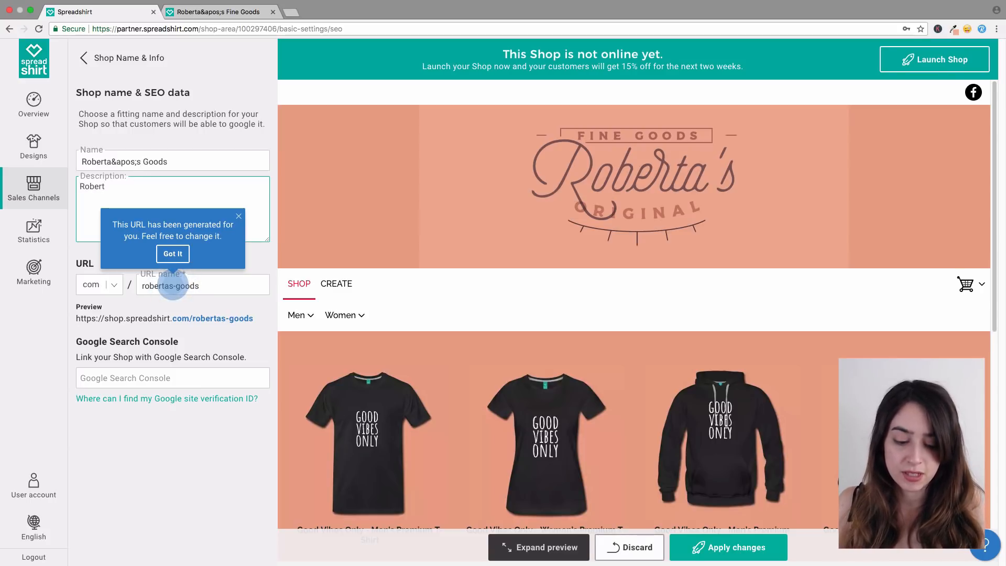
pyautogui.write("a's")
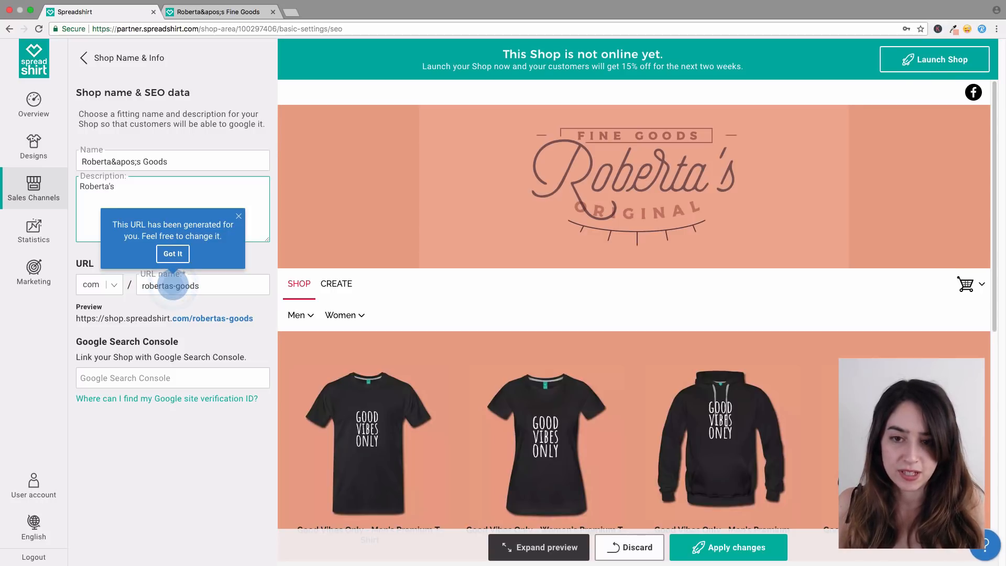
pyautogui.write(' F')
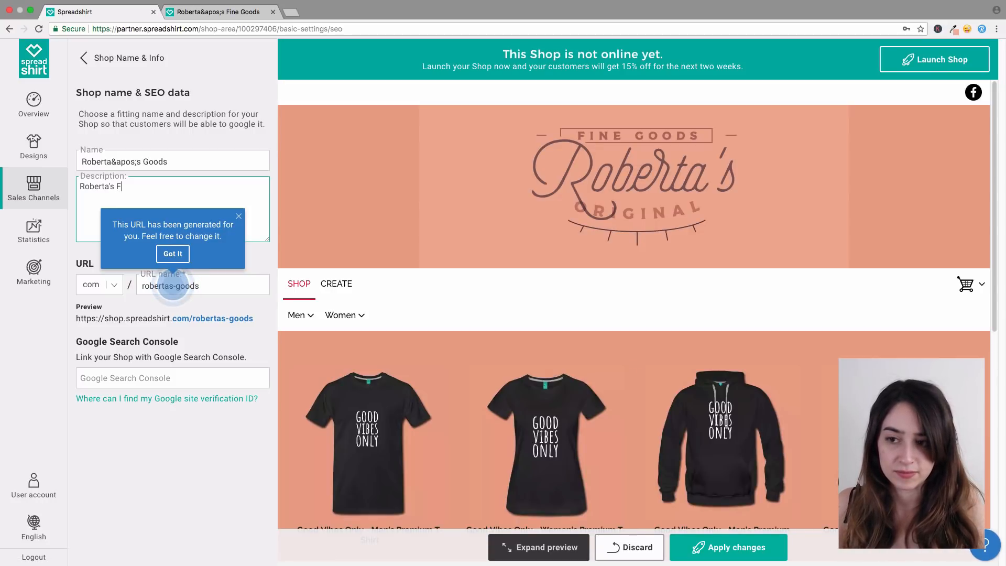
pyautogui.write('ine Goods')
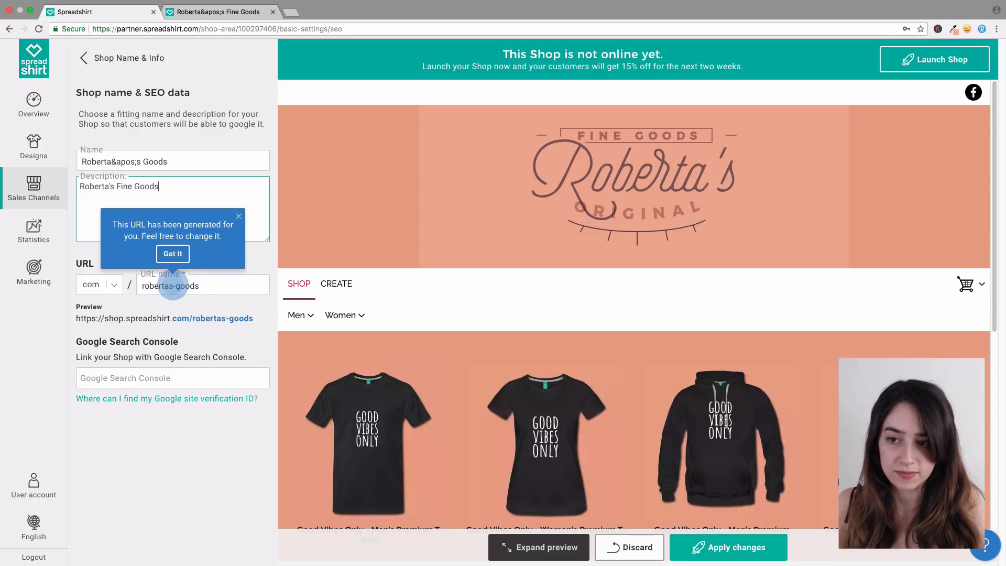
pyautogui.write(' carries a la')
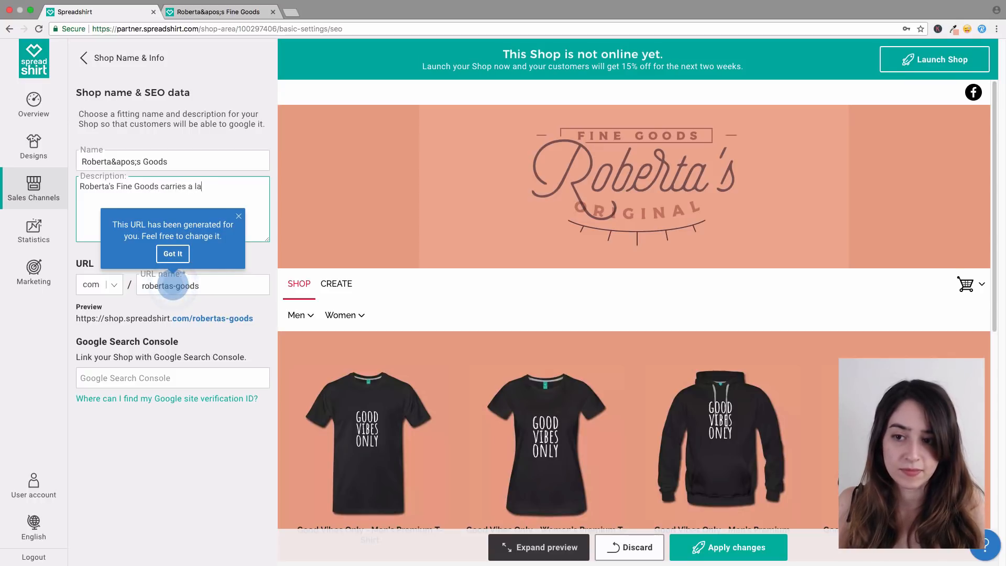
pyautogui.write('rge numb')
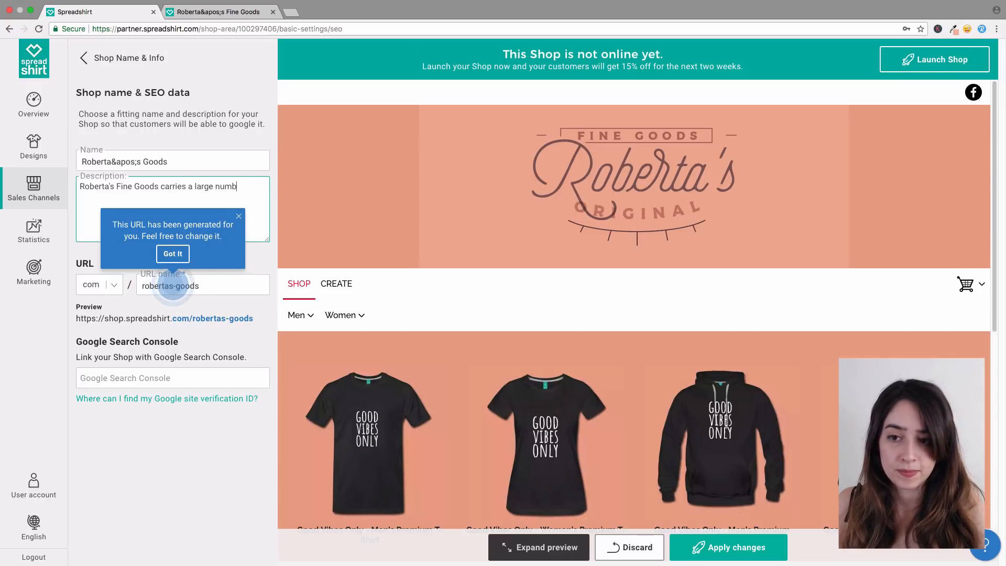
pyautogui.write('er of high qua')
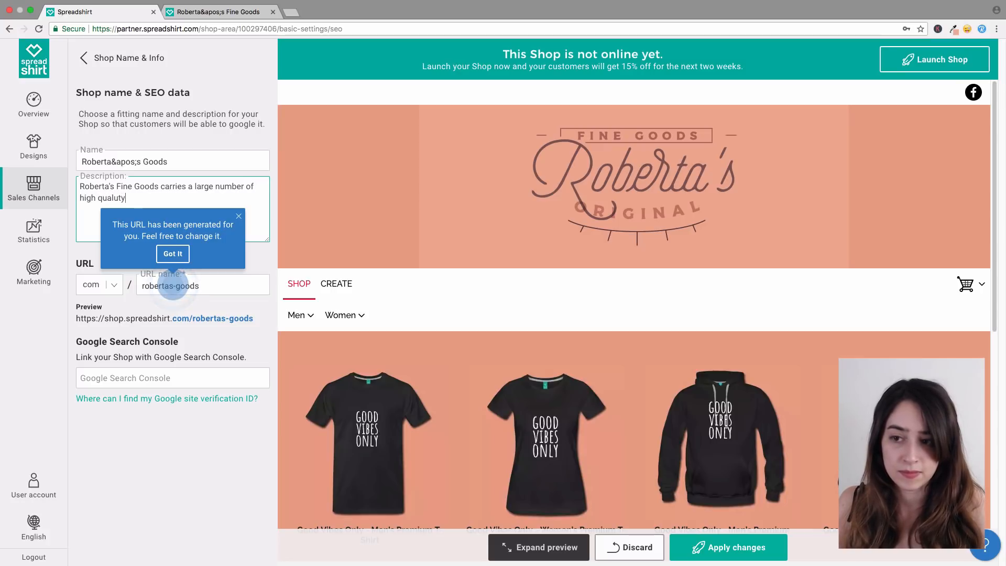
pyautogui.write('lu')
pyautogui.press('BackSpace')
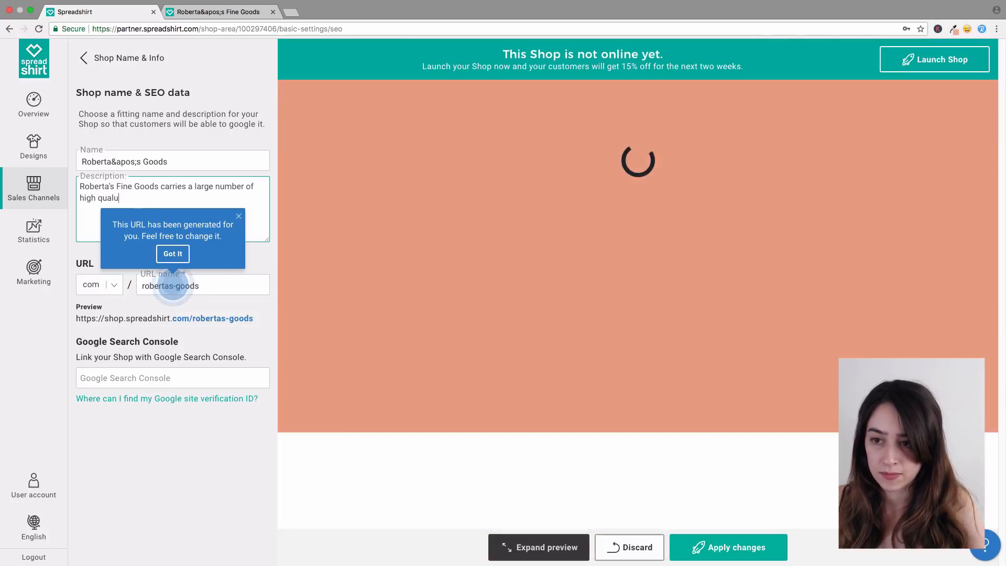
pyautogui.write('ity goof')
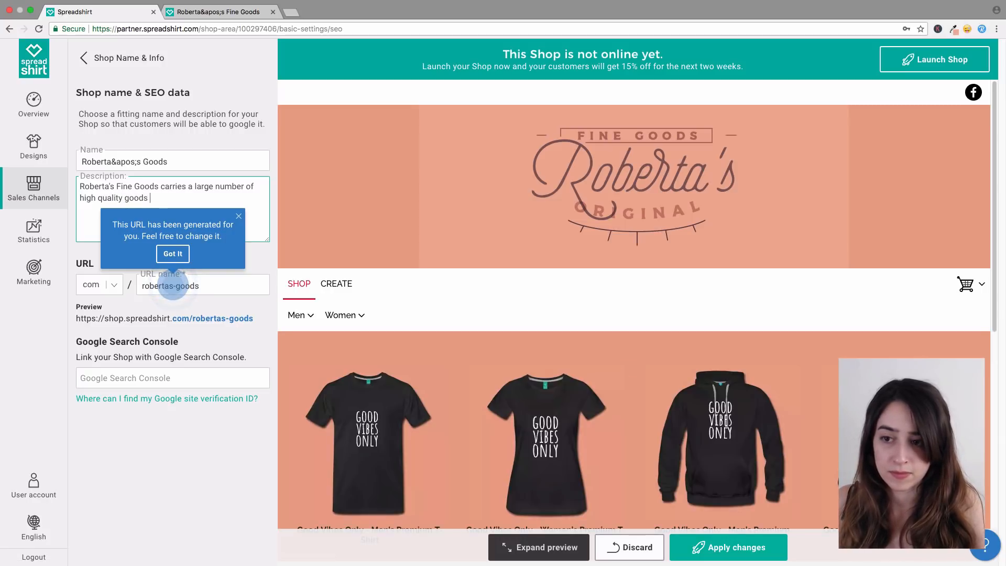
pyautogui.press('BackSpace')
pyautogui.write('he')
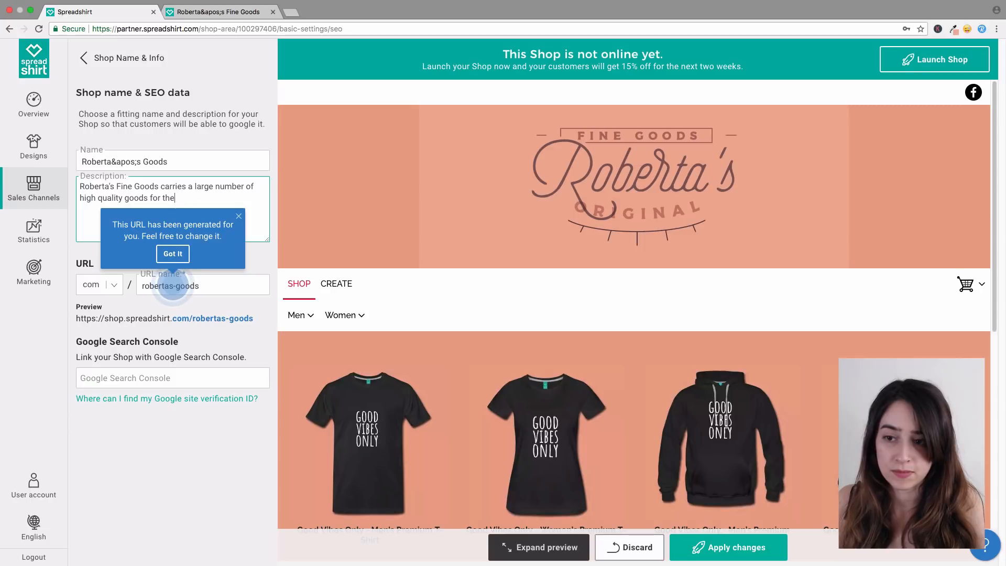
pyautogui.write(' wn')
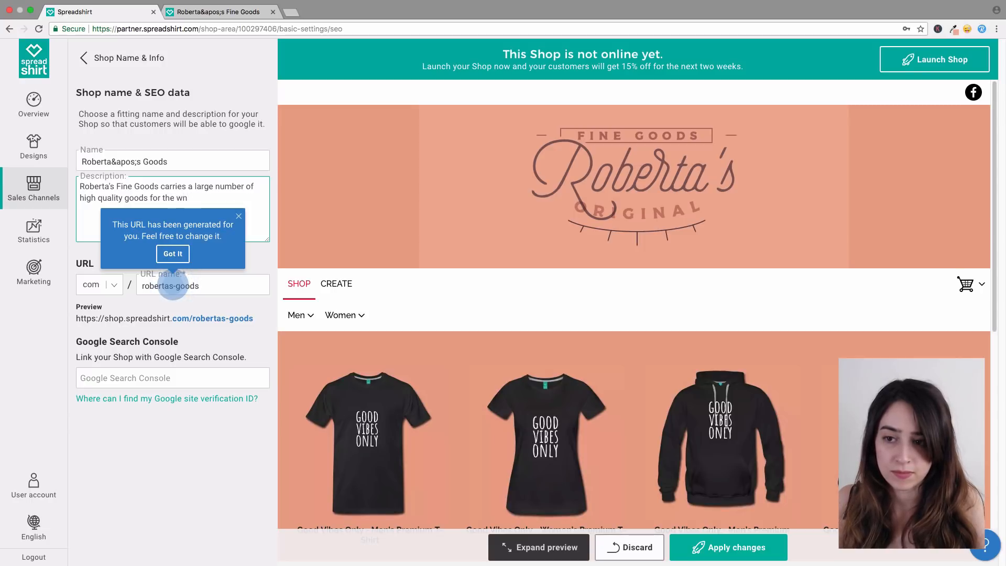
pyautogui.press('BackSpace')
pyautogui.press('BackSpace')
pyautogui.write('entire')
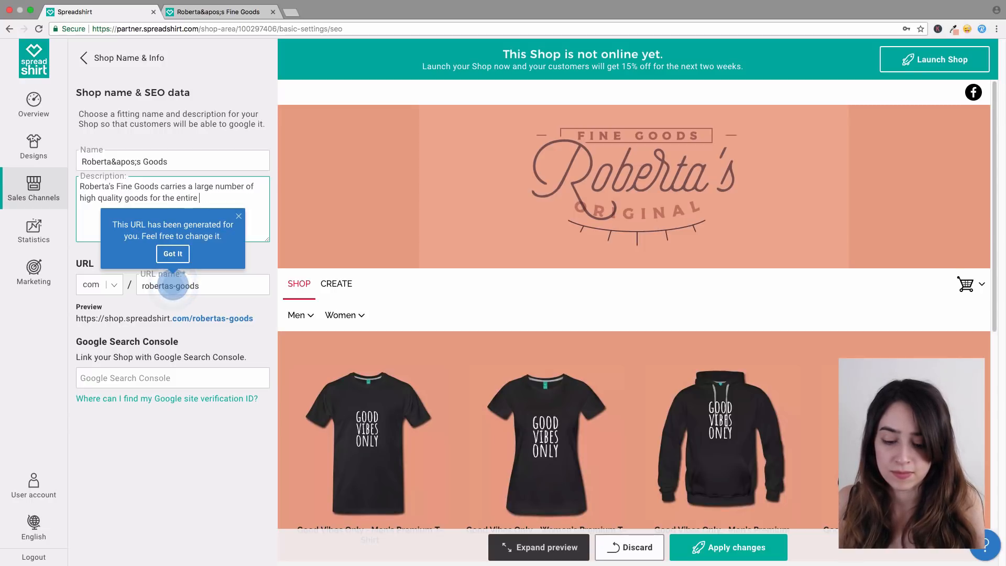
pyautogui.write(' family.')
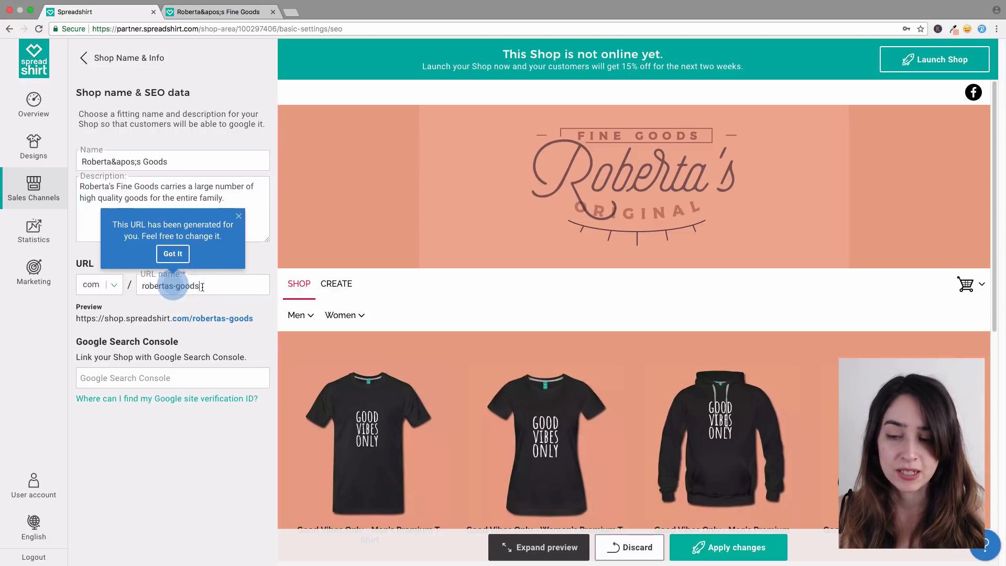
pyautogui.click(161, 288)
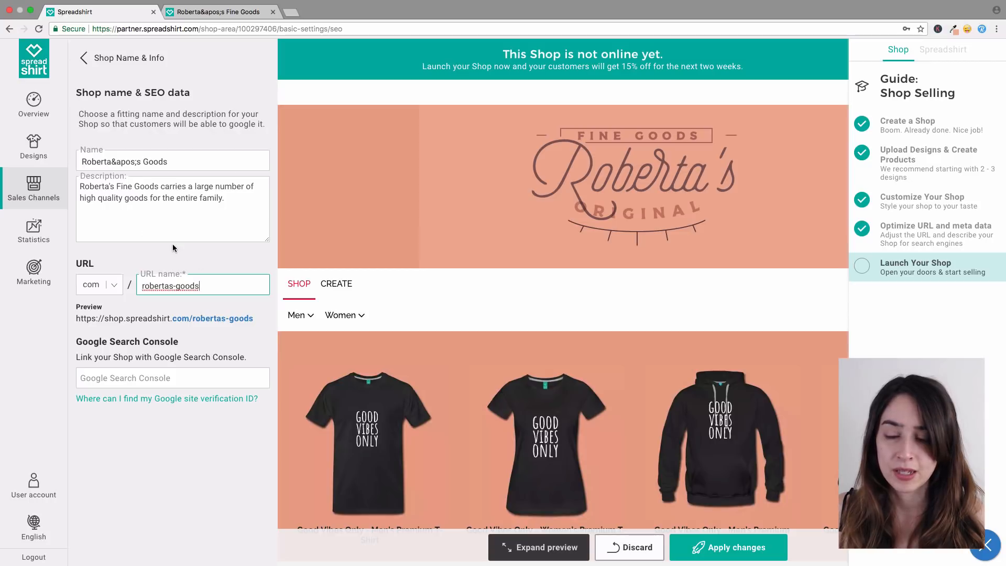
pyautogui.click(97, 57)
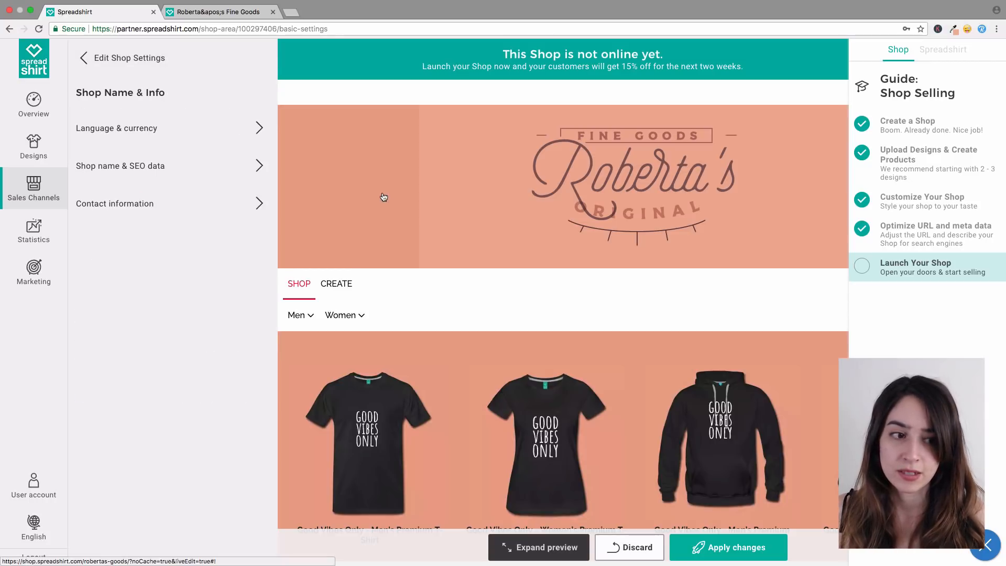
# Step: Hide the guide via Launch Your Shop, check the full-width preview, and close the launch hint
pyautogui.click(938, 271)
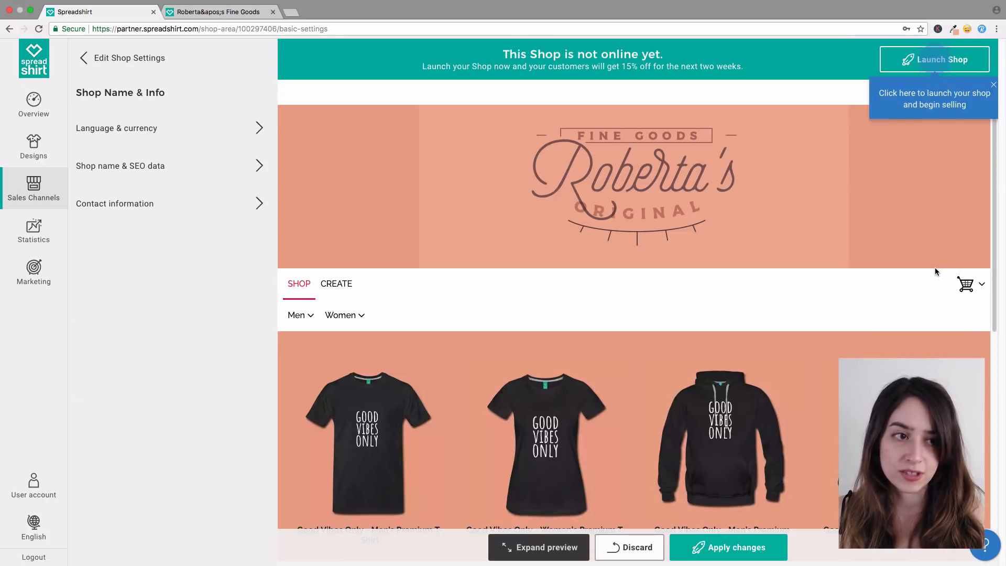
pyautogui.moveTo(992, 157); pyautogui.dragTo(992, 181)
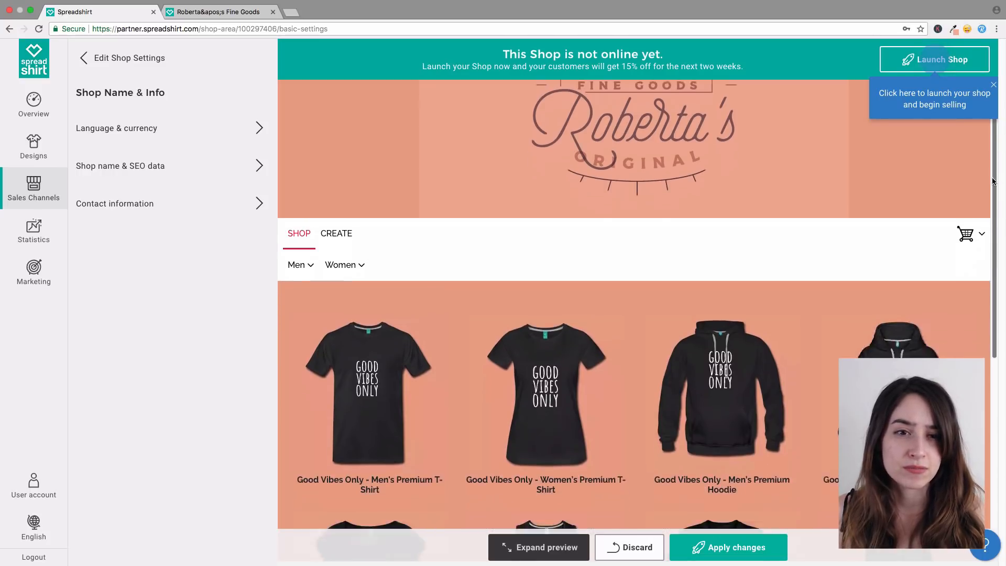
pyautogui.scroll(-7, 982, 233)
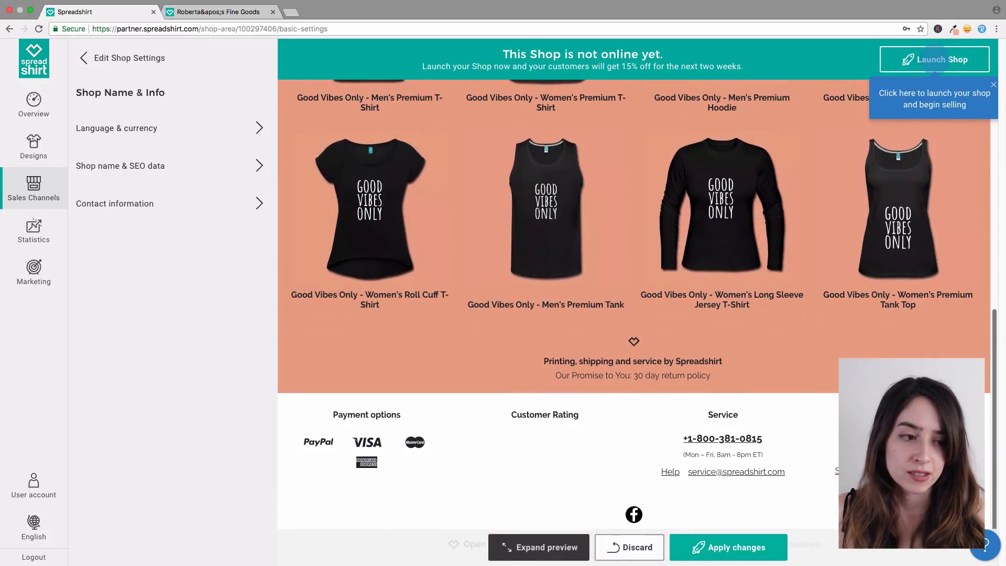
pyautogui.scroll(10, 982, 233)
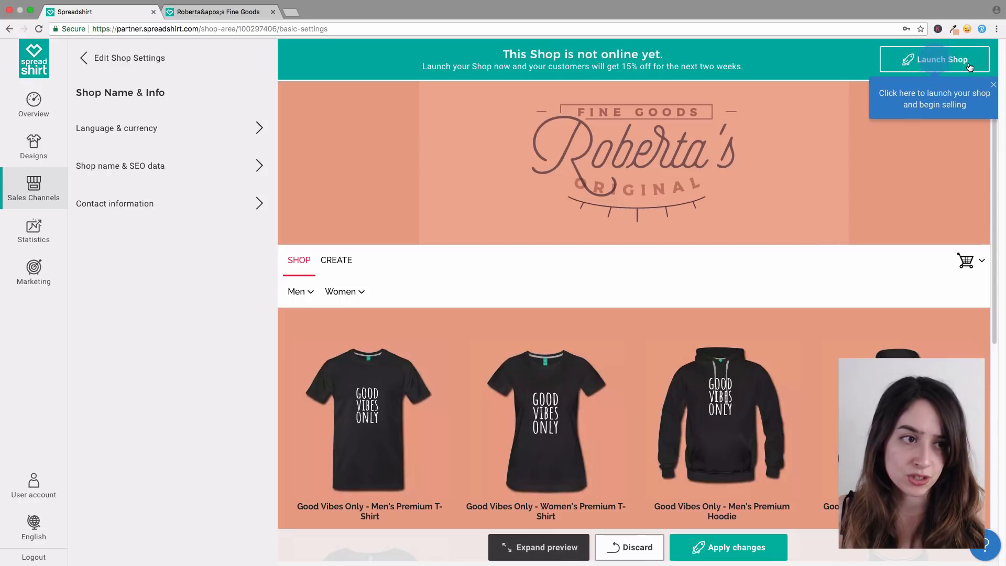
pyautogui.click(994, 86)
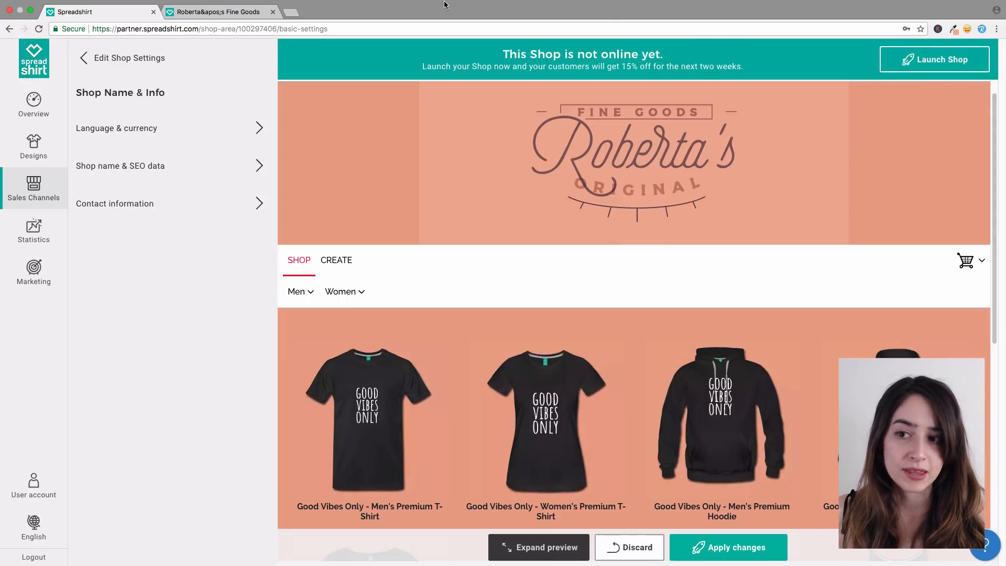
# Step: Switch to the Roberta's Fine Goods tab and scroll the live storefront's salmon header and products
pyautogui.click(234, 29)
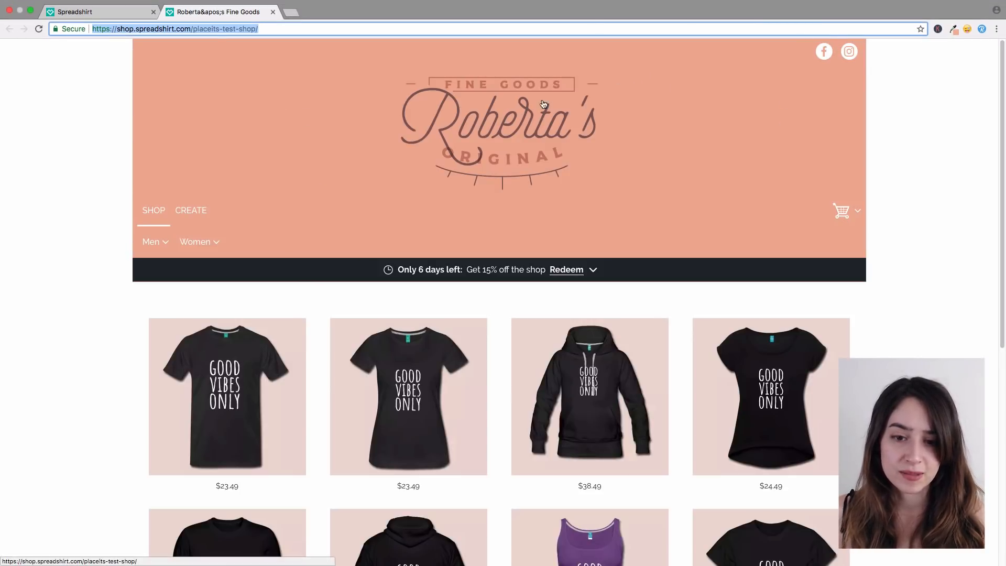
pyautogui.scroll(-3, 823, 298)
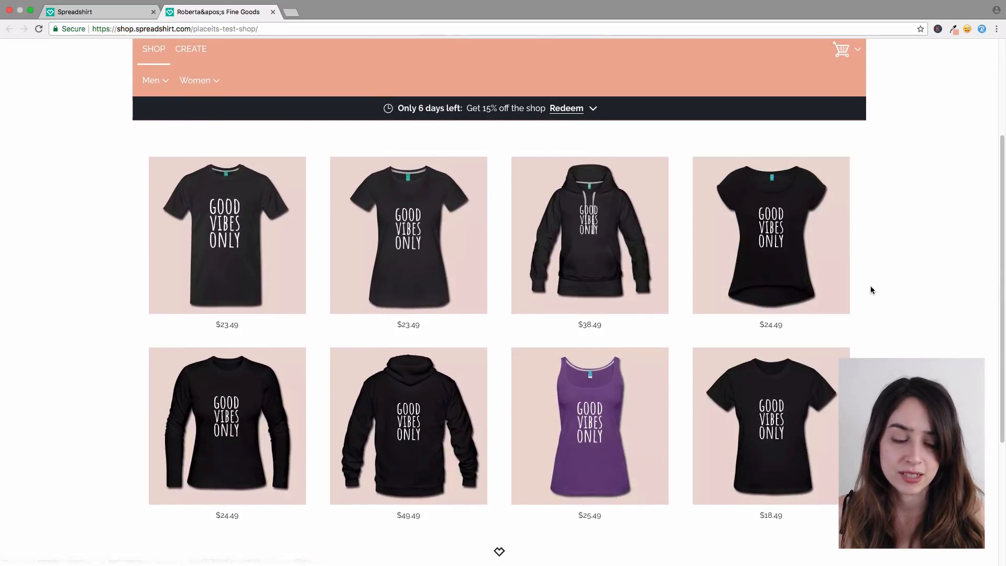
pyautogui.moveTo(1000, 280); pyautogui.dragTo(983, 156)
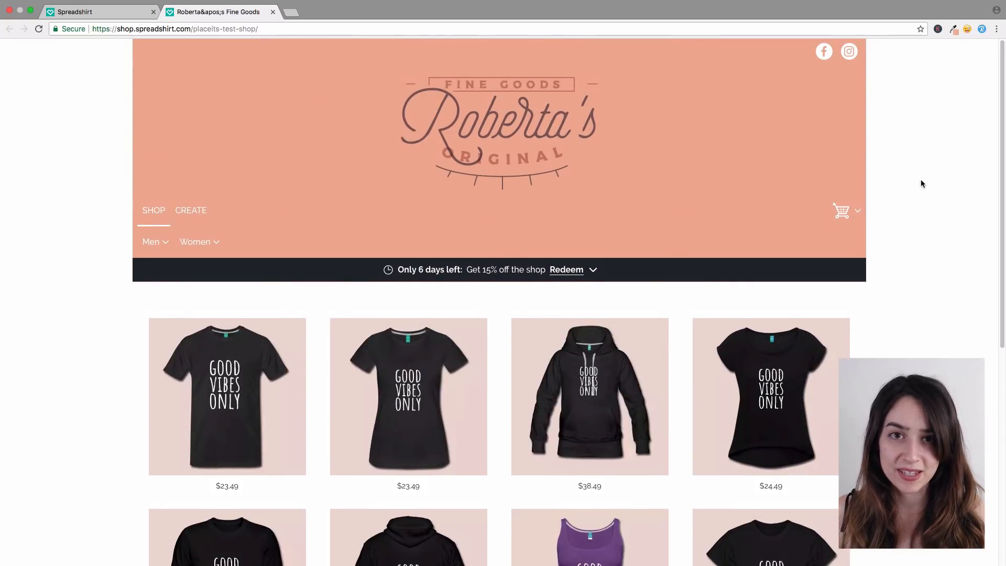